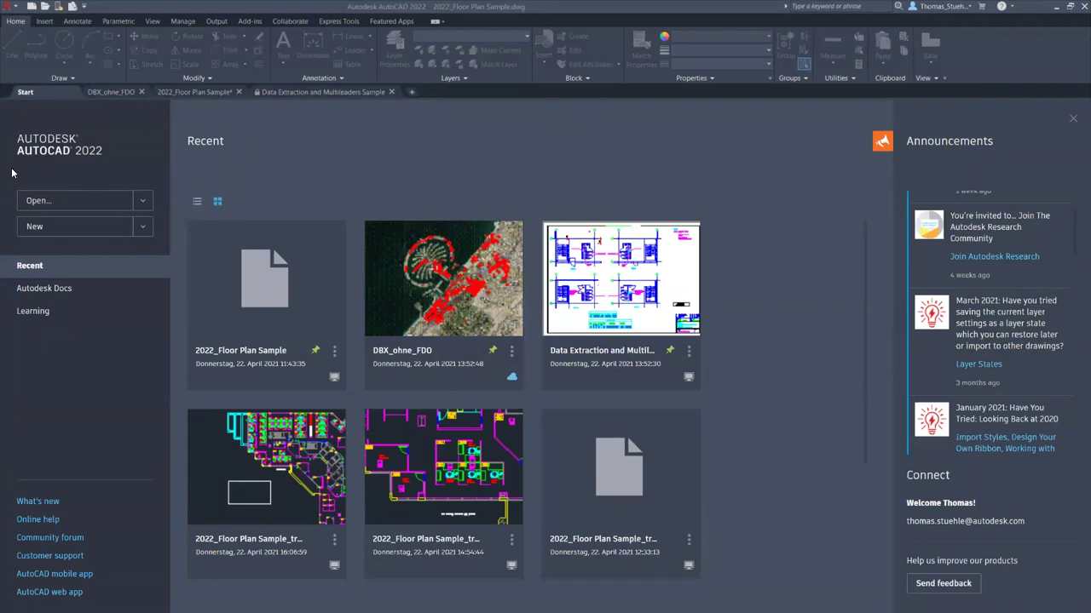
Create the blank drawing Drawing4, then list the Start page templates acad.dwt and acadiso.dwt
left_click(145, 205)
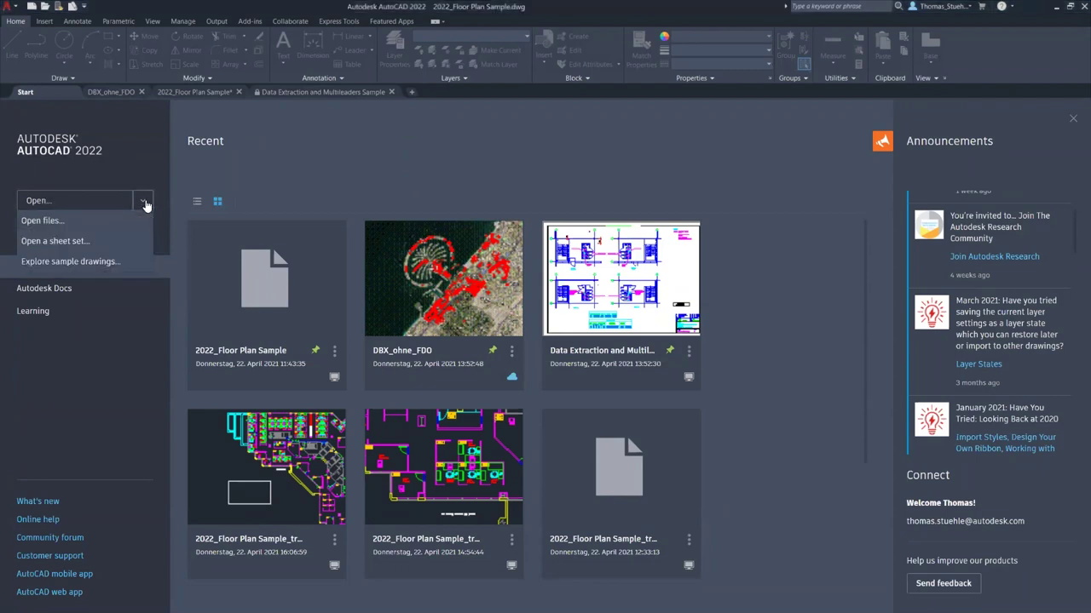
left_click(114, 165)
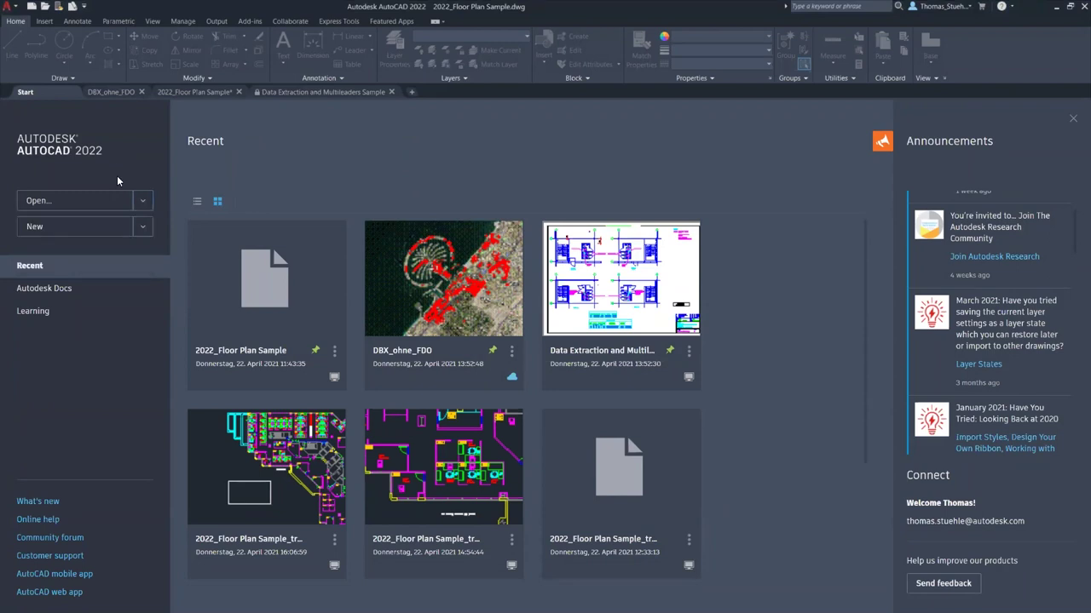
left_click(74, 226)
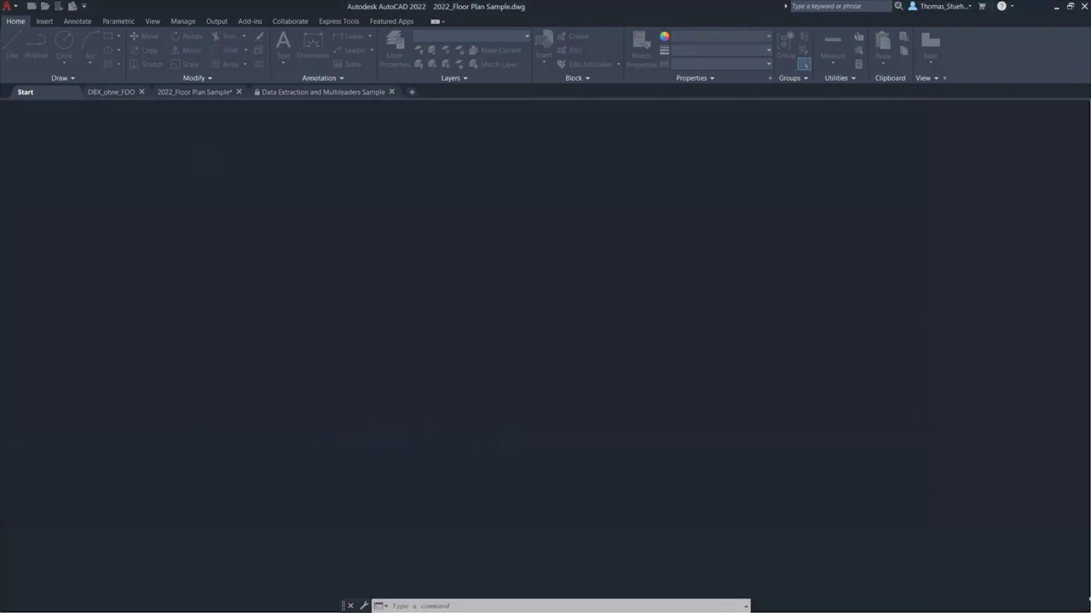
left_click(44, 94)
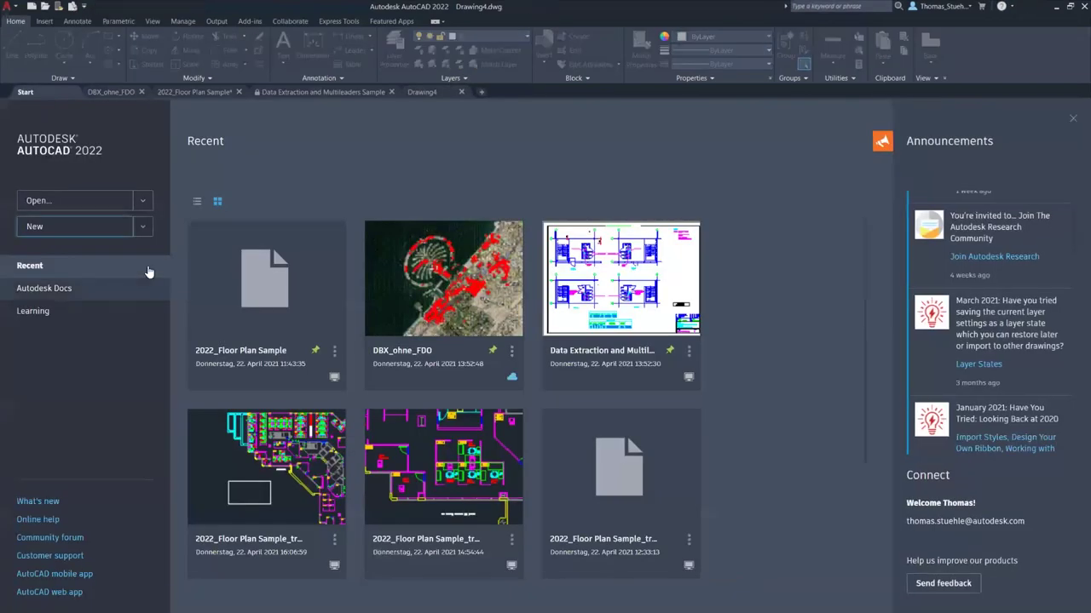
left_click(143, 228)
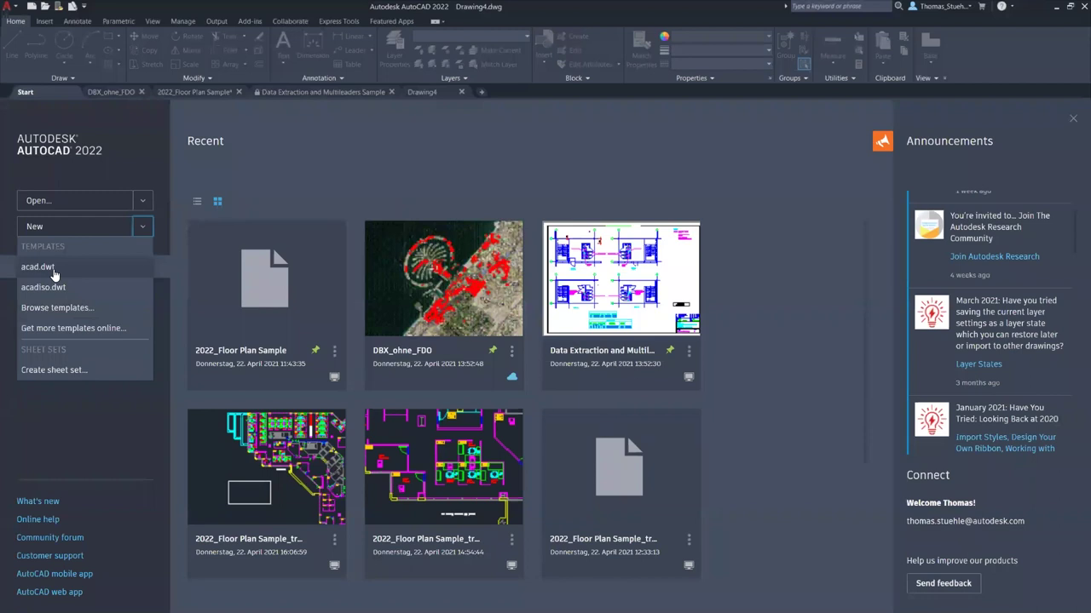
left_click(113, 422)
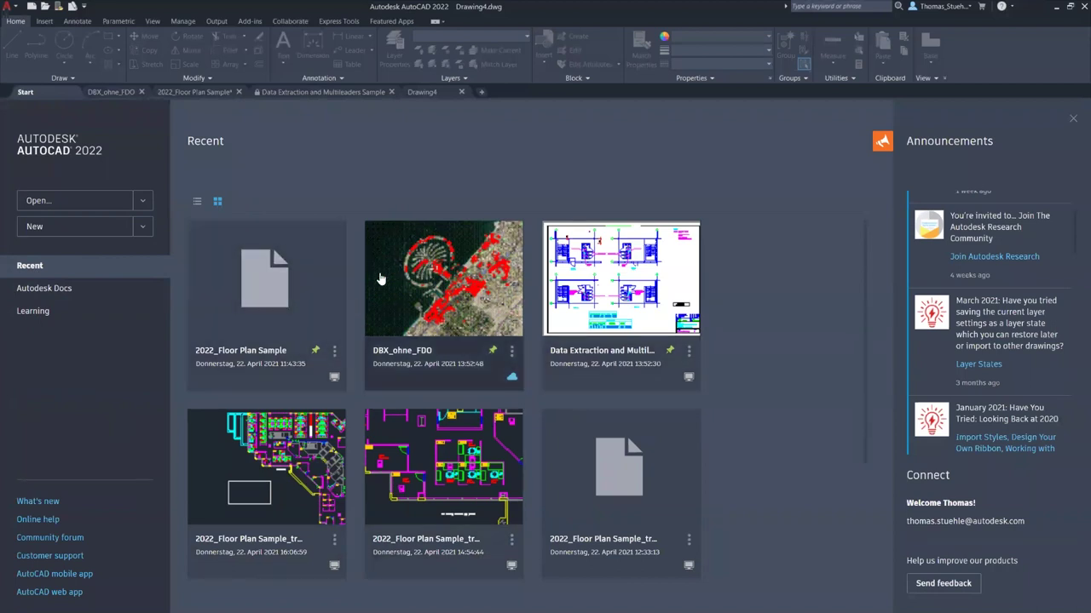
left_click(197, 202)
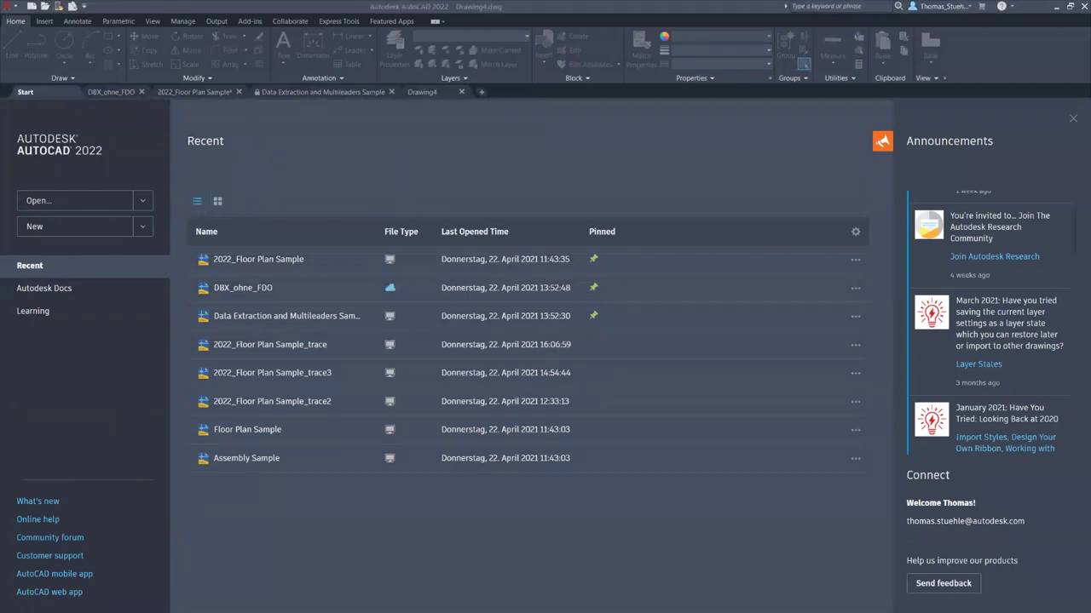
left_click(218, 202)
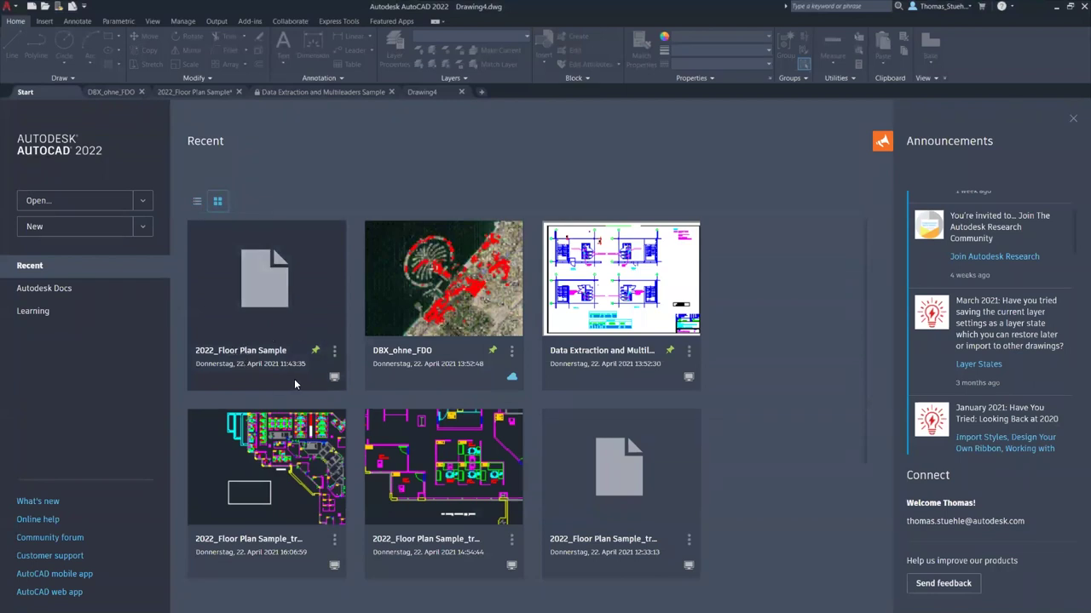
left_click(334, 353)
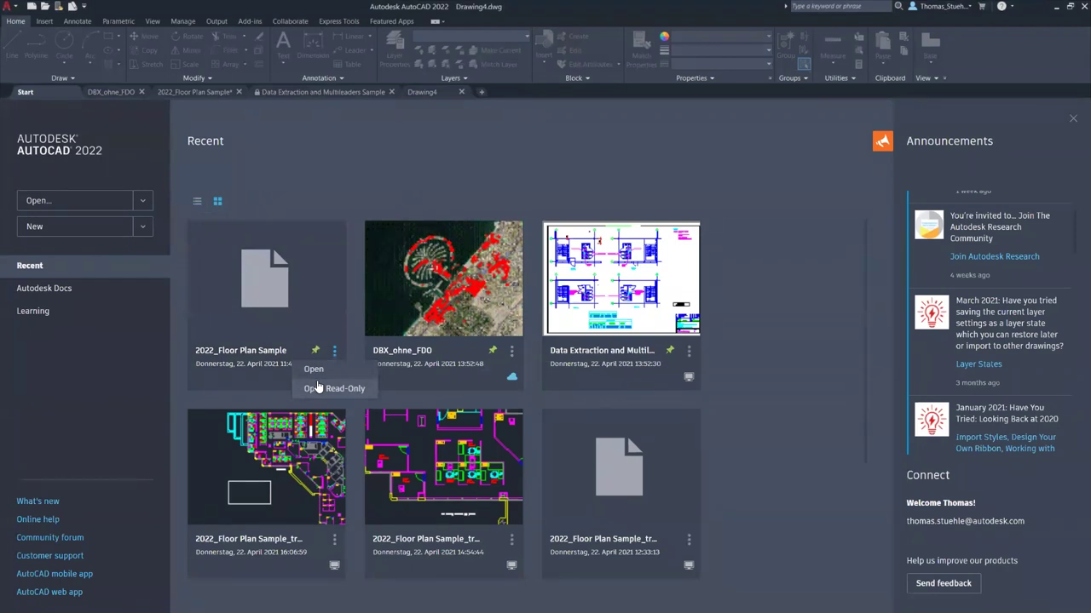
left_click(363, 392)
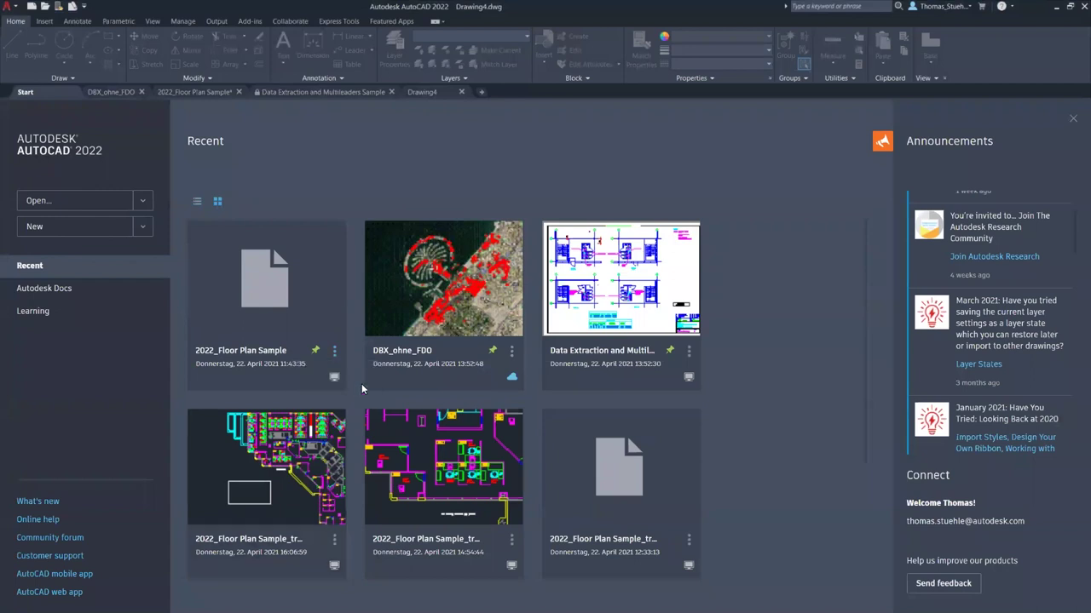
mouse_move(334, 379)
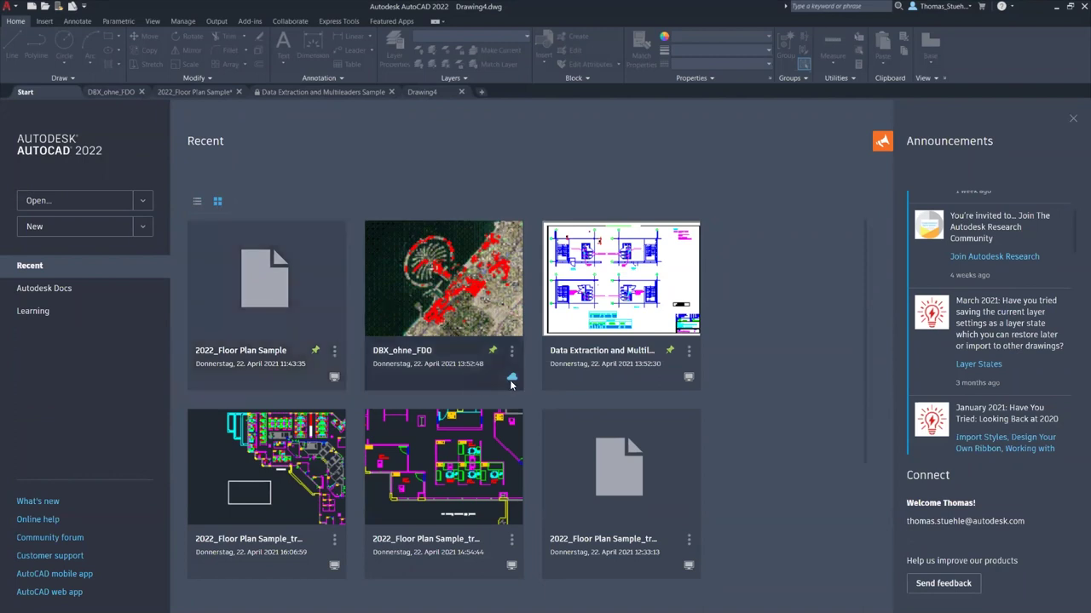
Browse Autodesk Docs under another account, opening the AutoCAD Webinar - Demo files project's For the Field folder
left_click(44, 288)
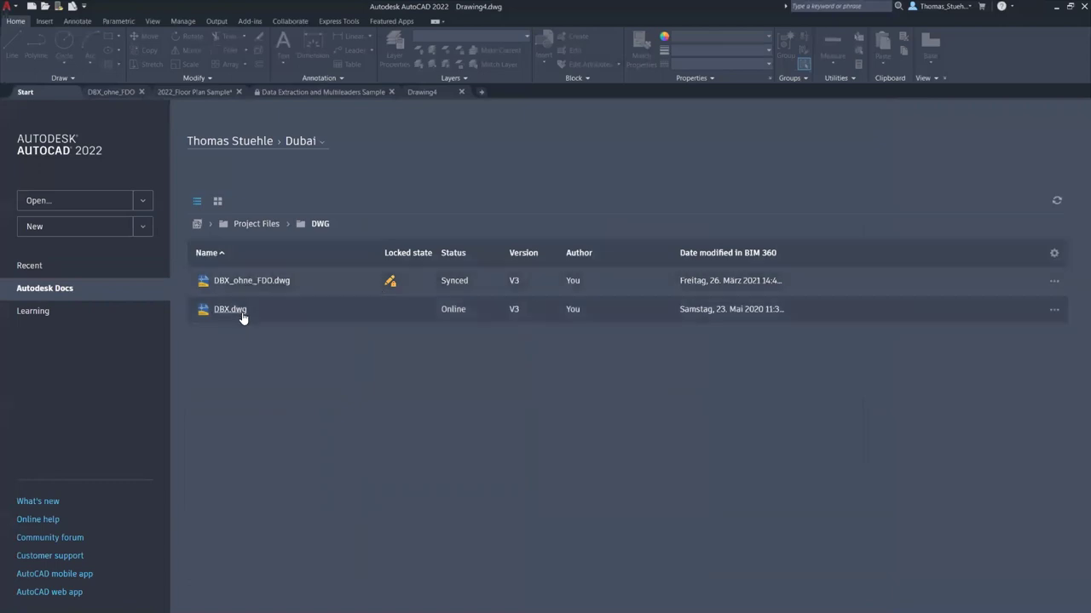
left_click(323, 144)
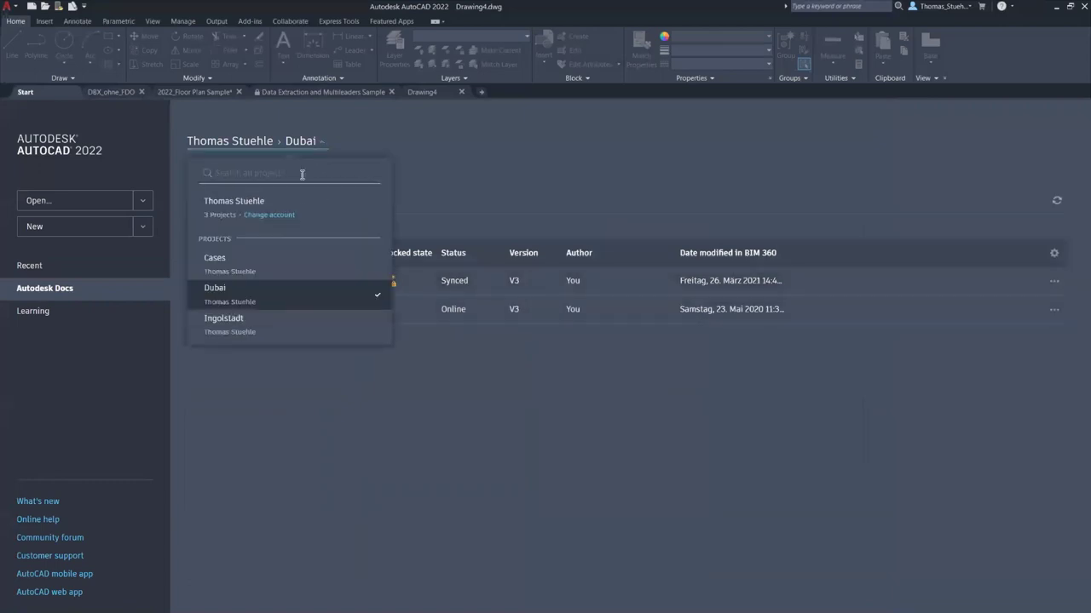
left_click(268, 216)
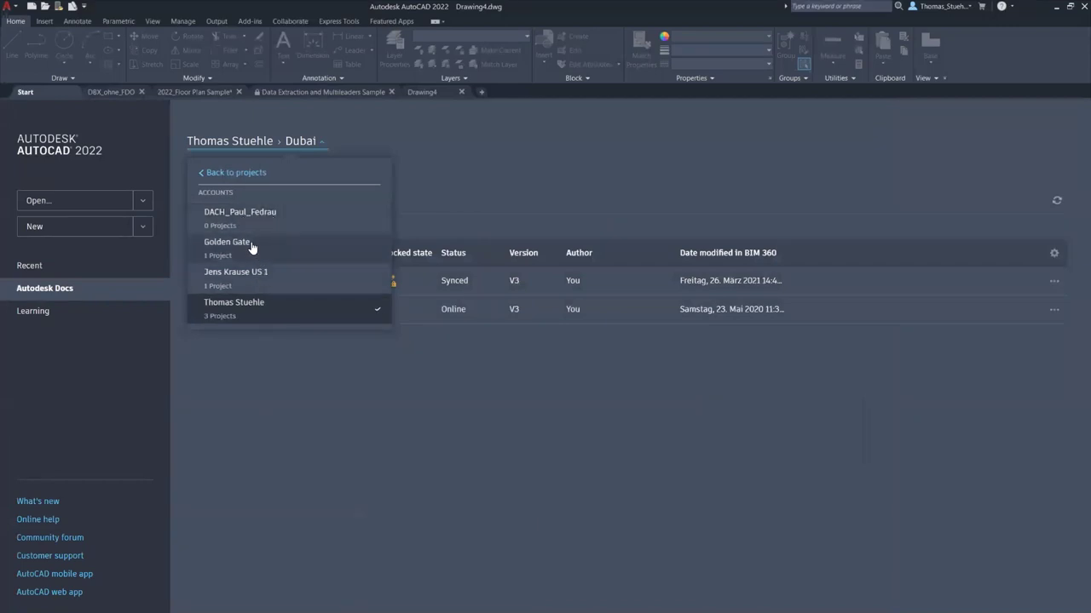
left_click(250, 243)
left_click(255, 261)
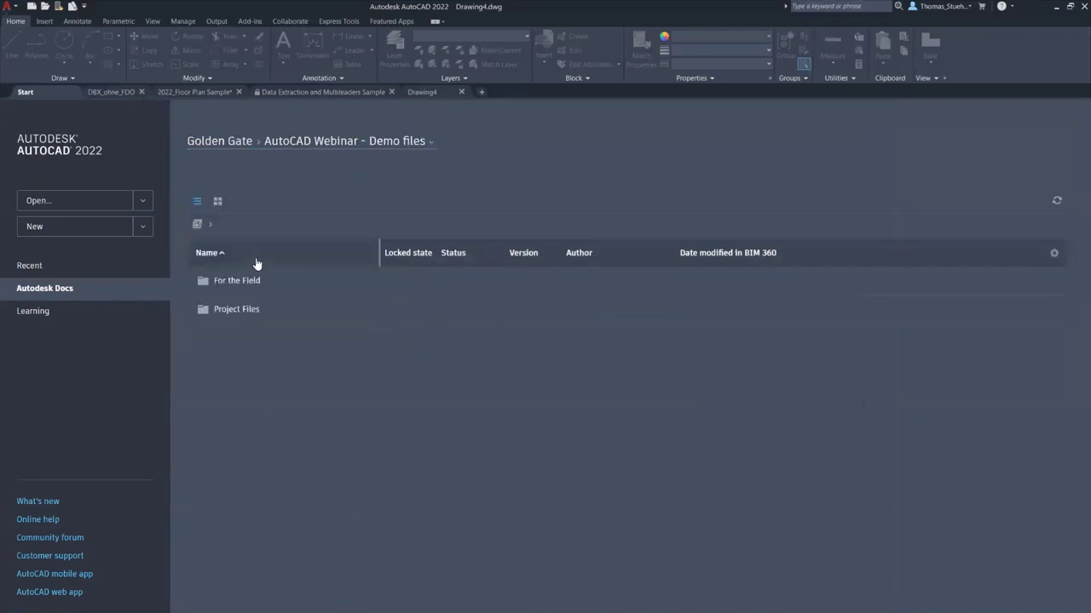
left_click(230, 280)
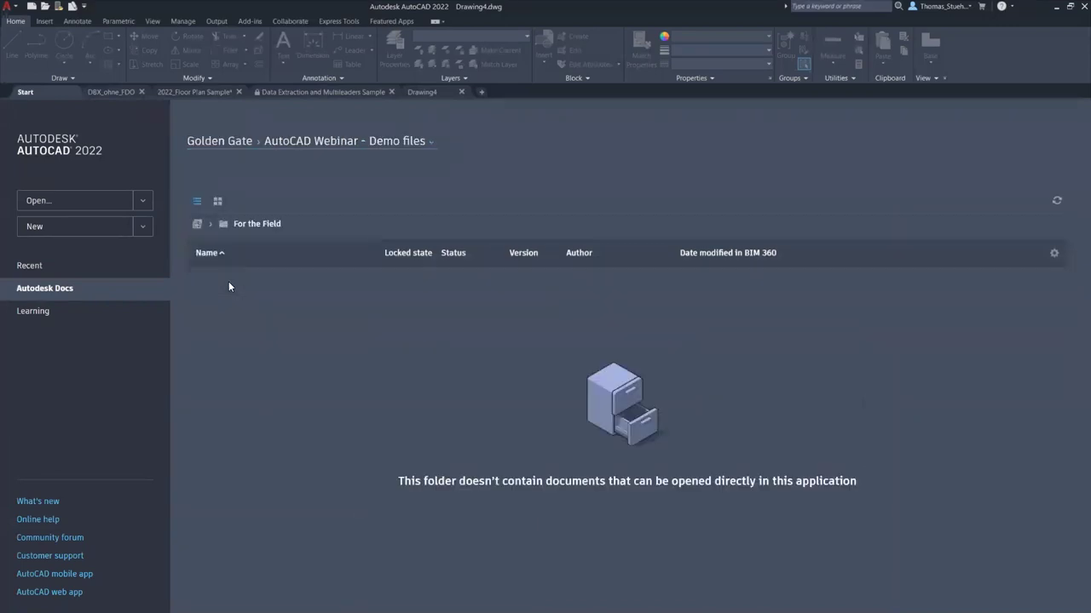
Return to the original account and open Dubai > Project Files > DWG
left_click(430, 143)
left_click(267, 218)
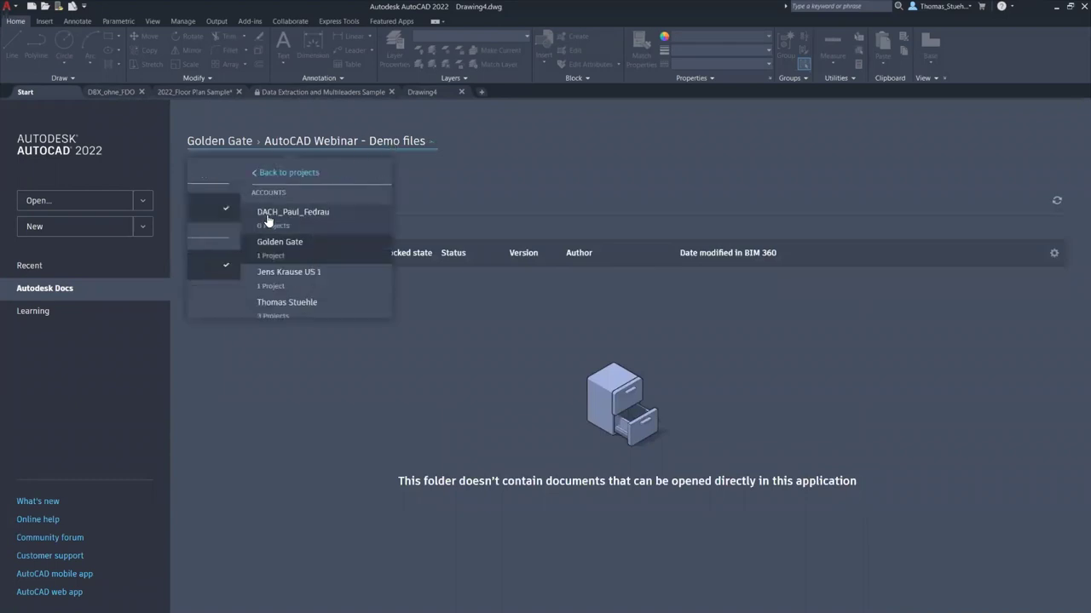
left_click(239, 309)
left_click(240, 288)
left_click(231, 279)
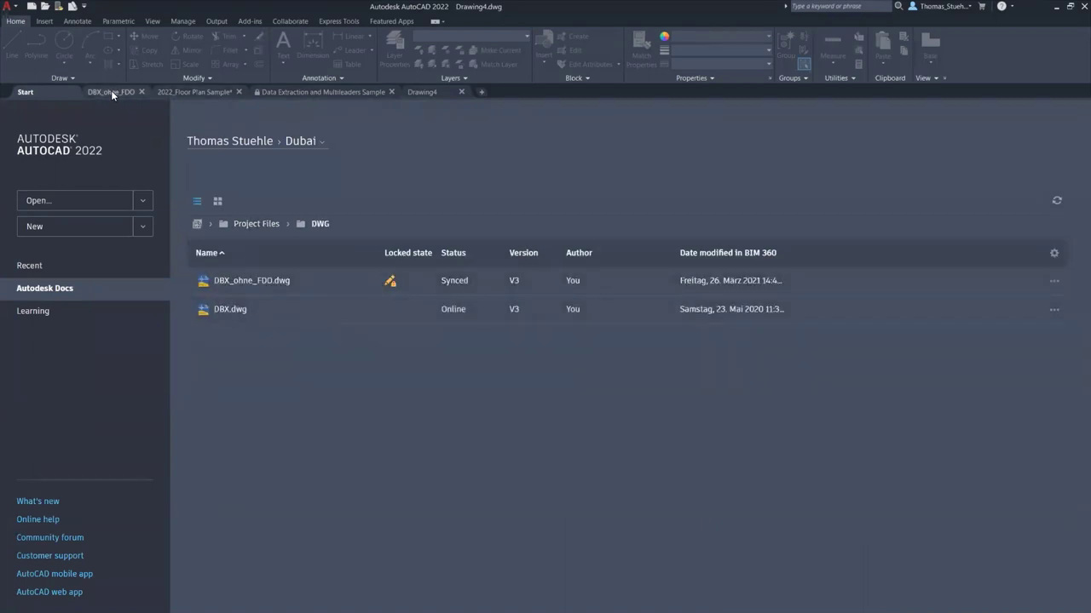
mouse_move(392, 282)
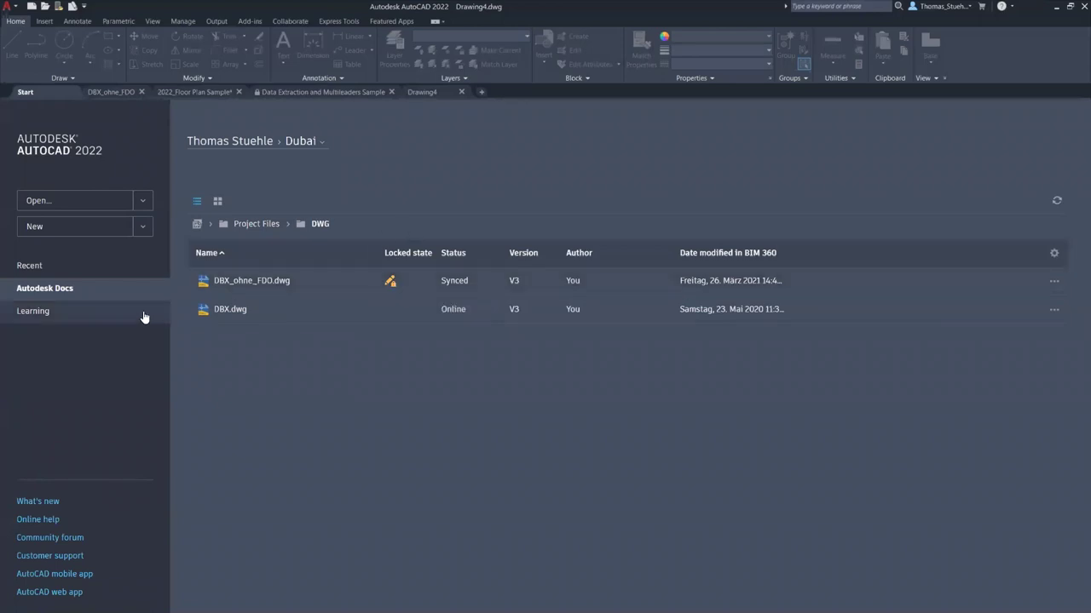
Look through the Learning tips and videos, then go back to Recent drawings
left_click(44, 314)
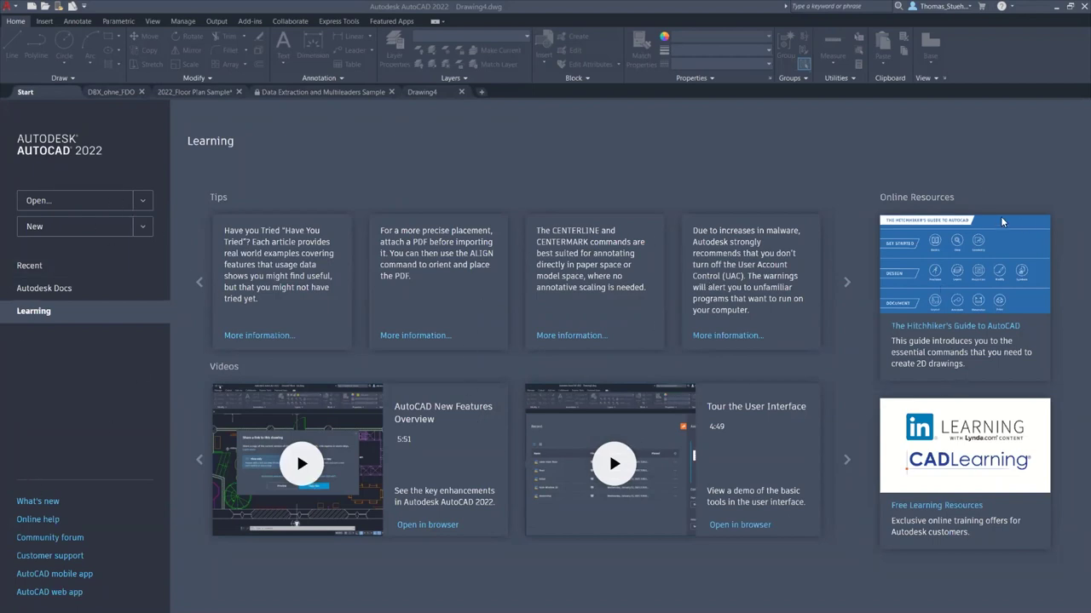
left_click(34, 265)
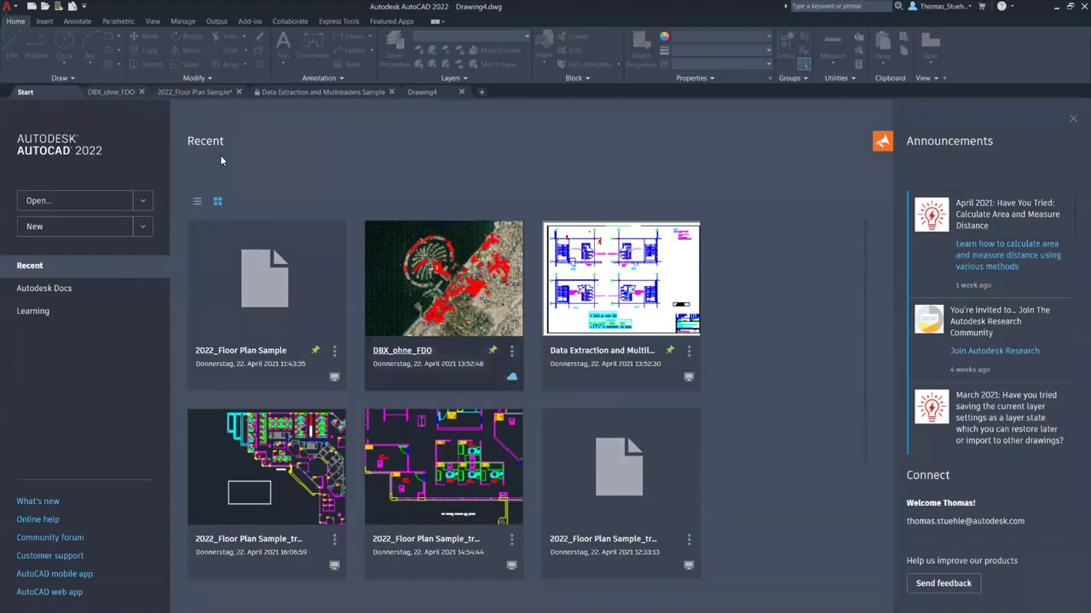
Preview the open drawing tabs and bring up 2022_Floor Plan Sample
mouse_move(179, 94)
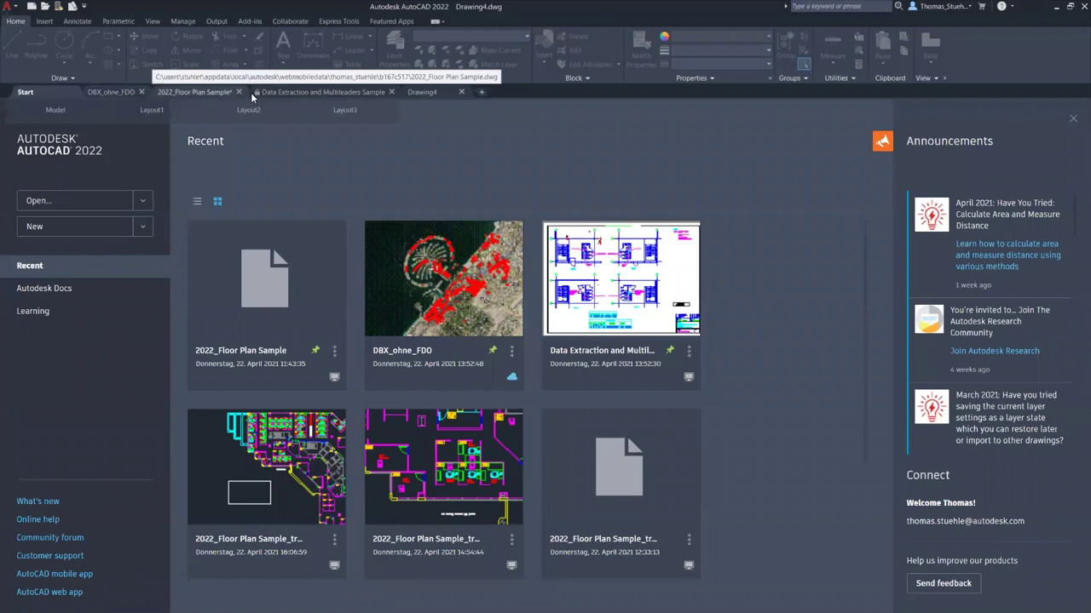
mouse_move(285, 92)
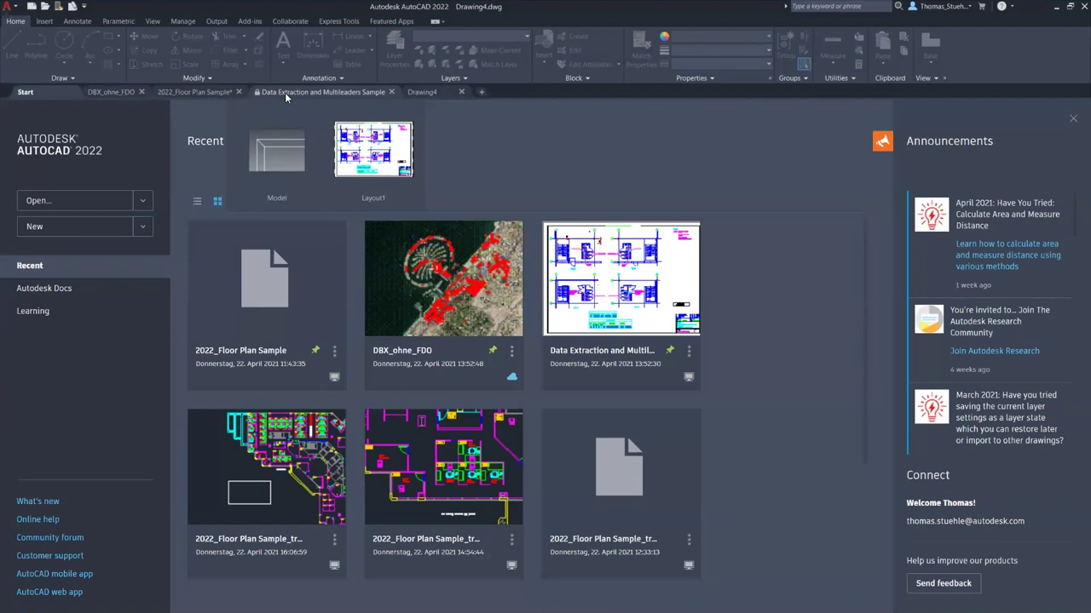
left_click(202, 93)
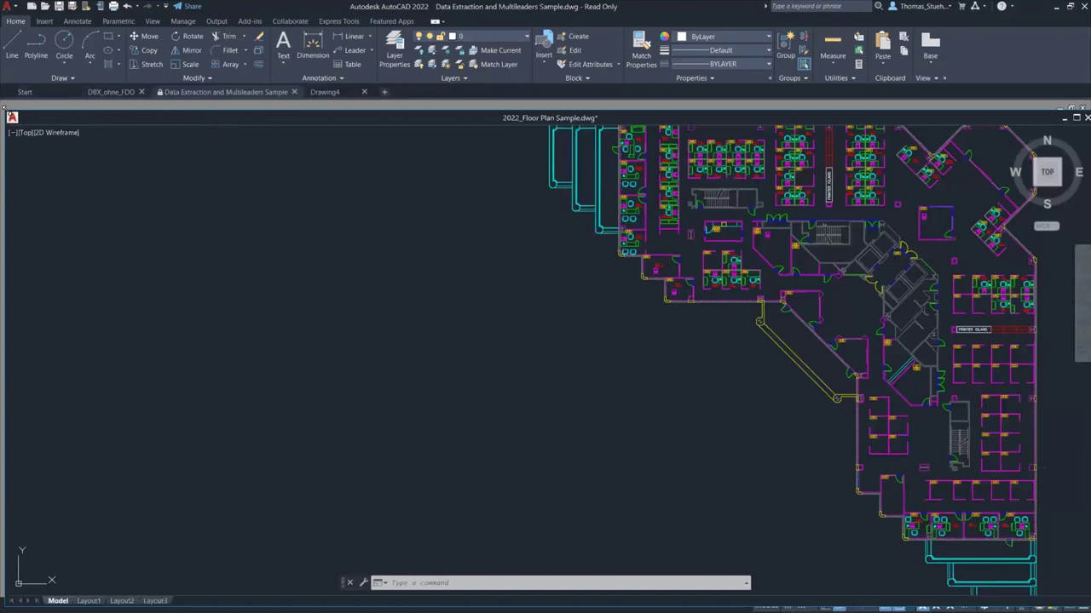
Move the floating floor plan window, regenerate it with RE, and dock it back as a tab
left_click_drag(421, 297, 432, 296)
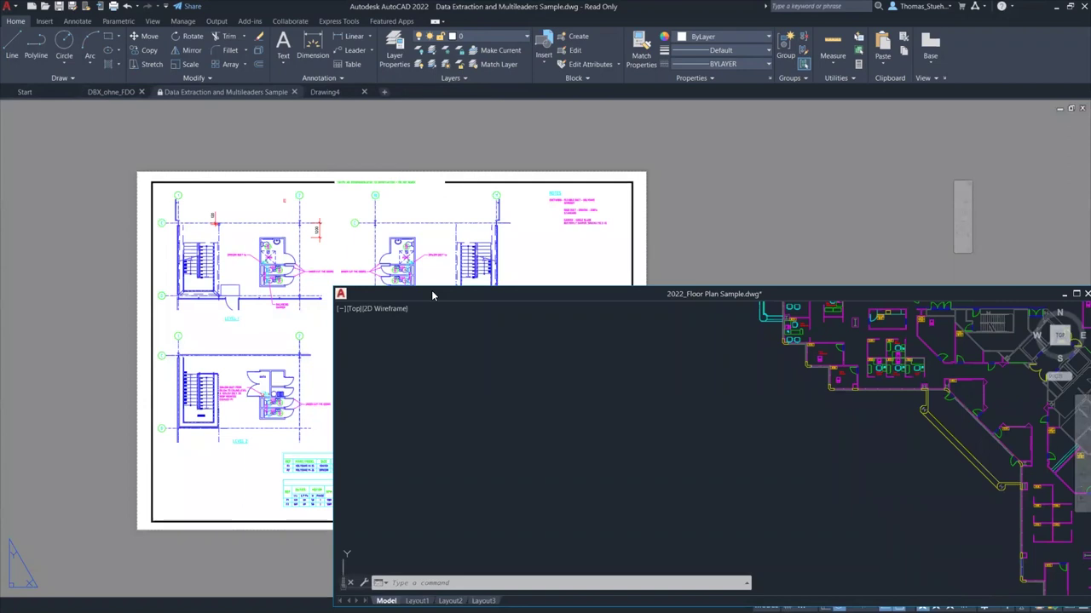
left_click_drag(432, 294, 331, 148)
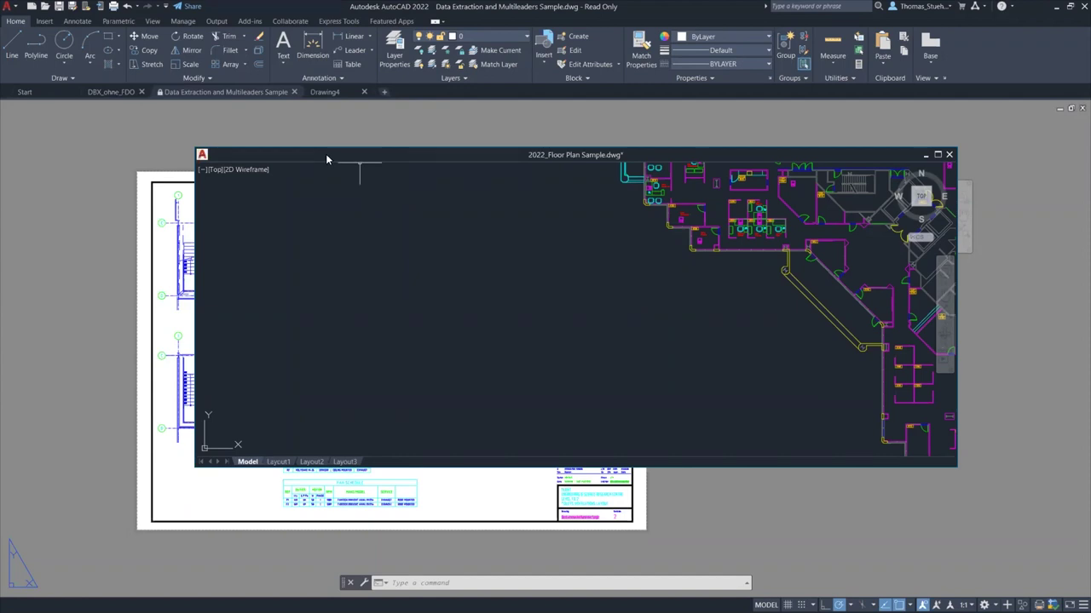
left_click_drag(326, 156, 315, 176)
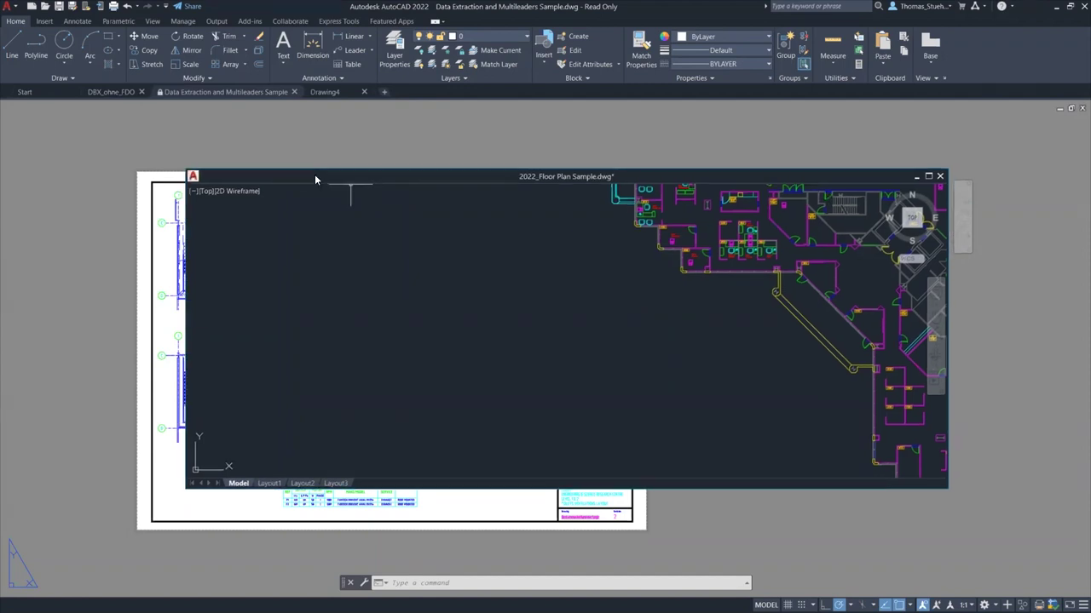
type("RE")
key("Return")
left_click_drag(400, 179, 457, 189)
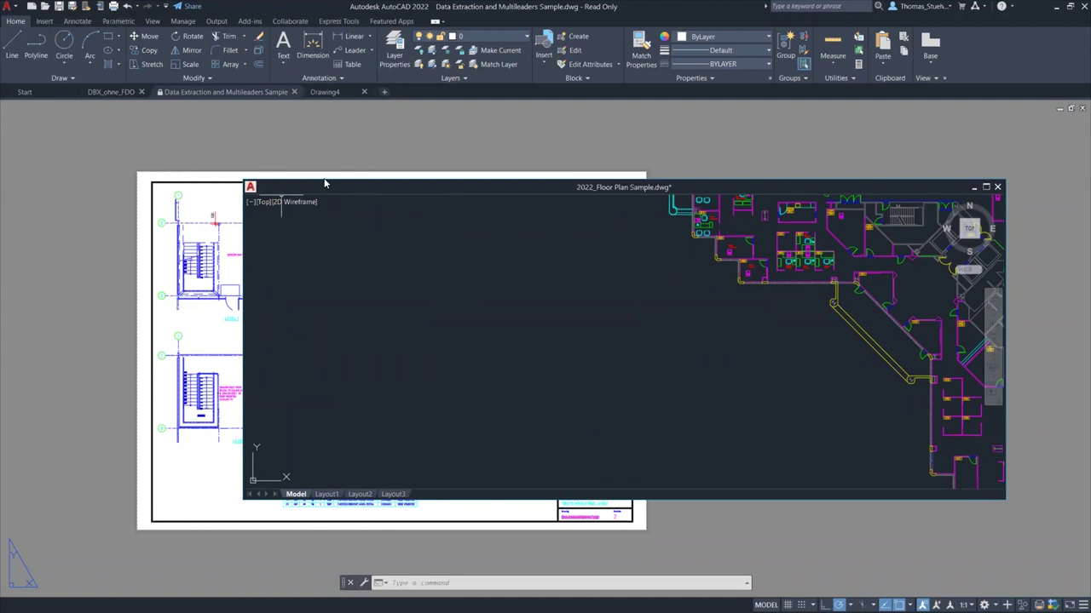
left_click_drag(324, 183, 196, 94)
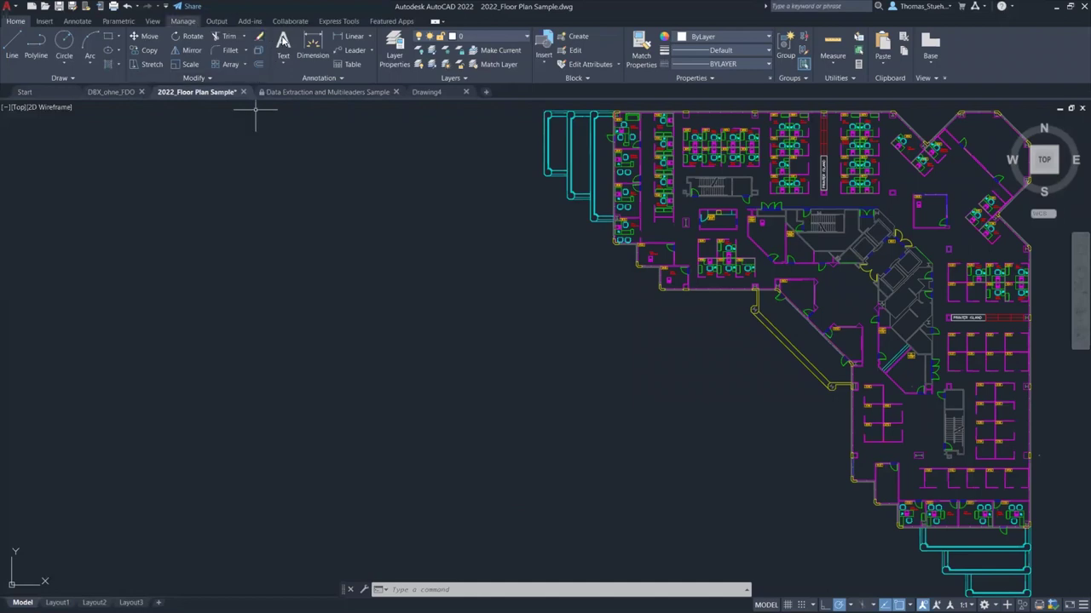
Switch the ribbon to the View tab
left_click(147, 24)
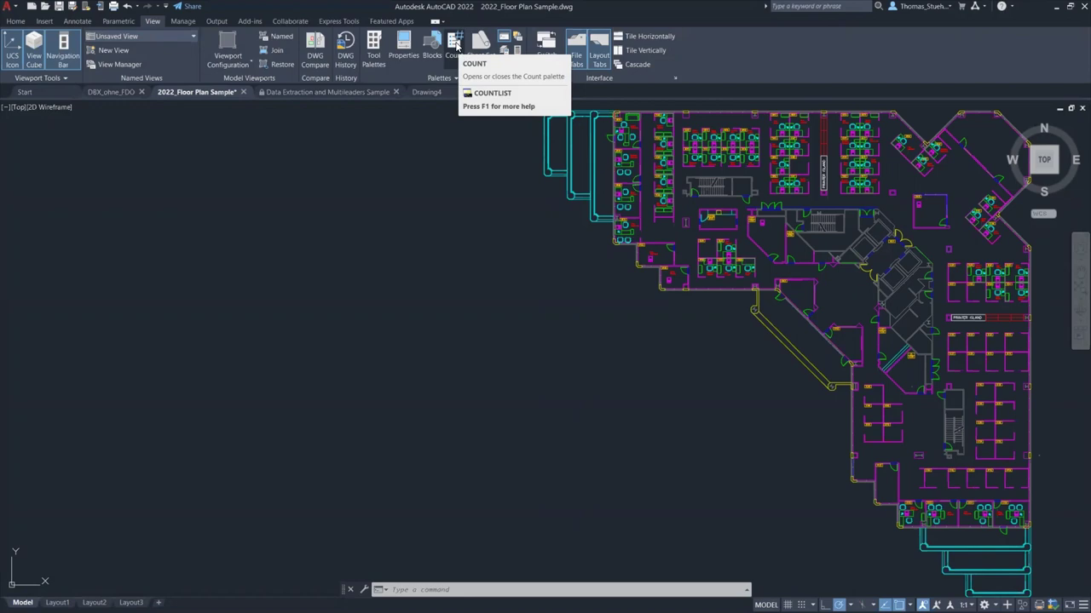
Show the Count palette with block totals such as CHAIR7 66, COMPUTER 54 and RECTANG 369
left_click(455, 44)
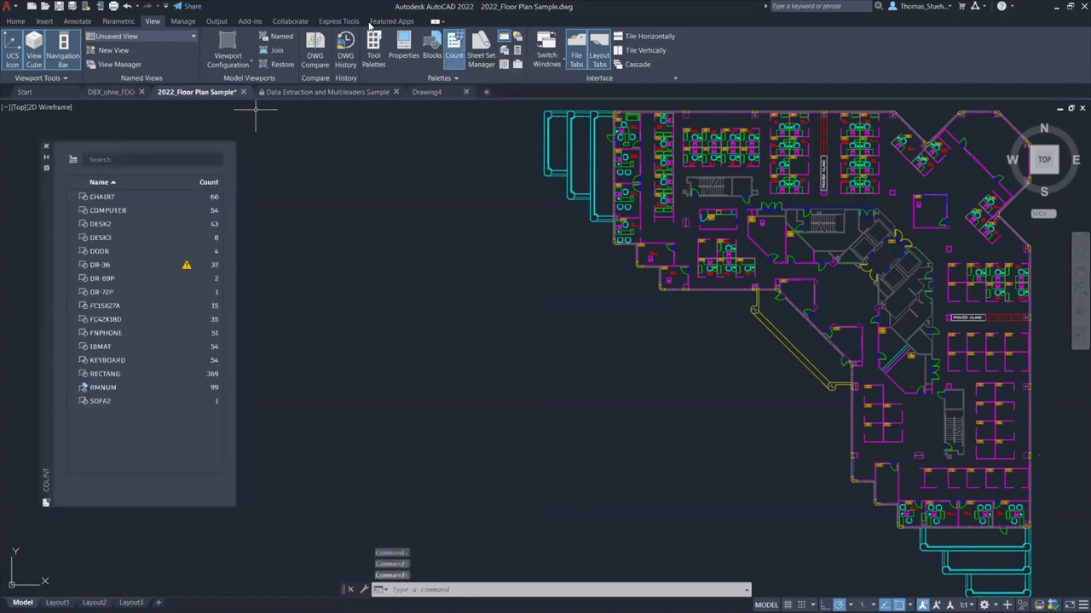
mouse_move(46, 194)
left_mouse_down()
mouse_move(51, 204)
mouse_move(36, 175)
left_mouse_up()
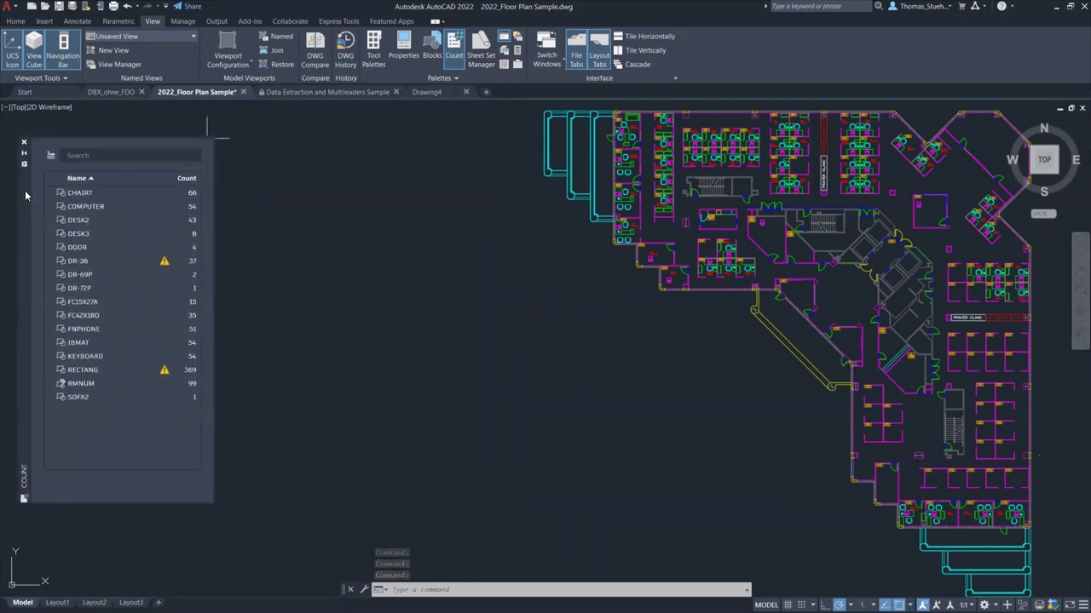
left_click(467, 587)
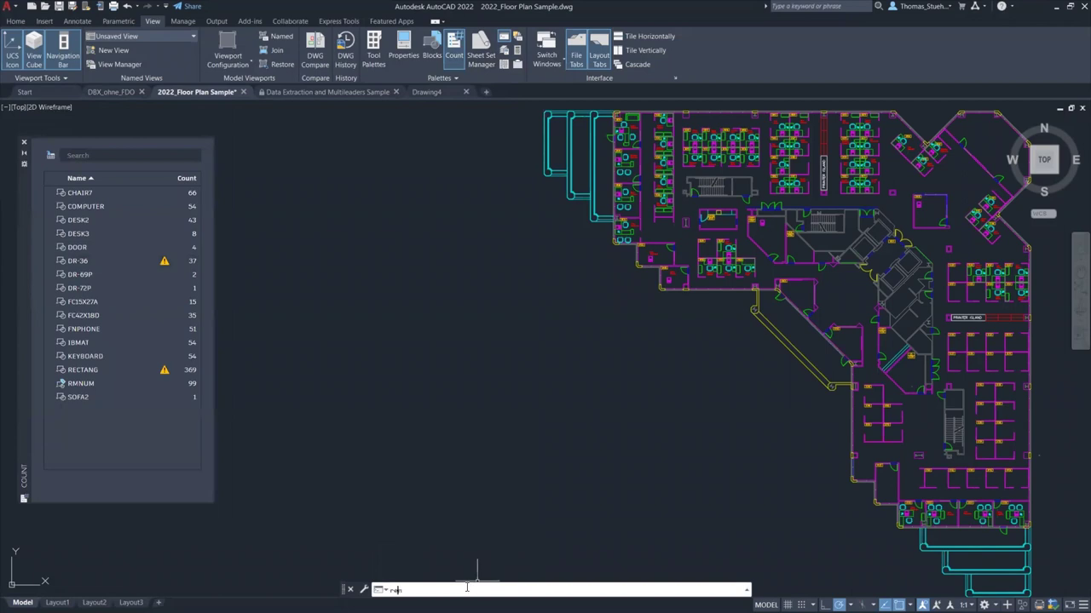
type("ren")
key("Return")
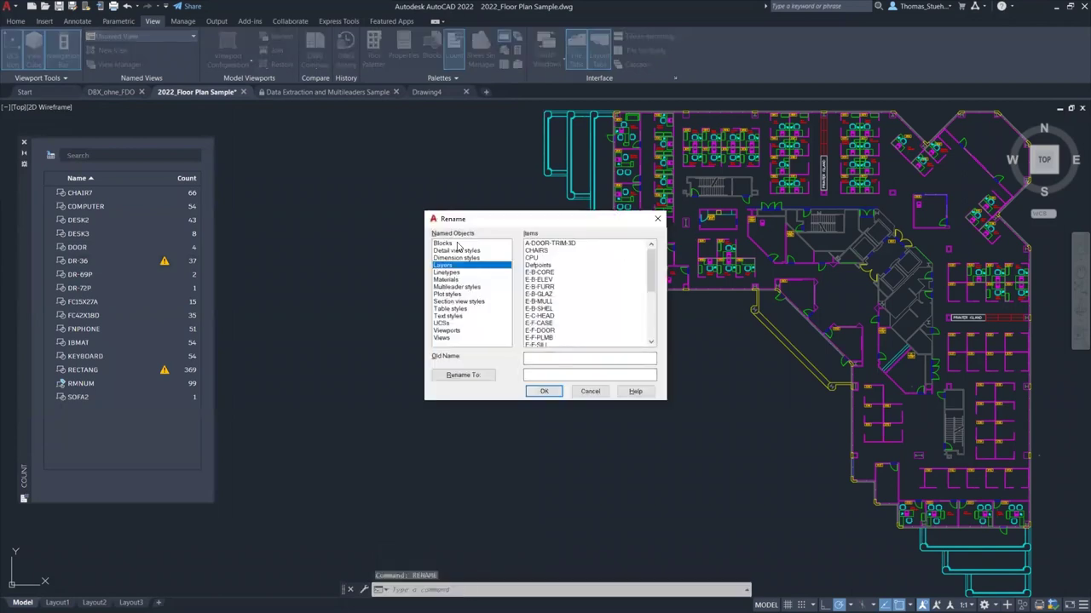
left_click(457, 245)
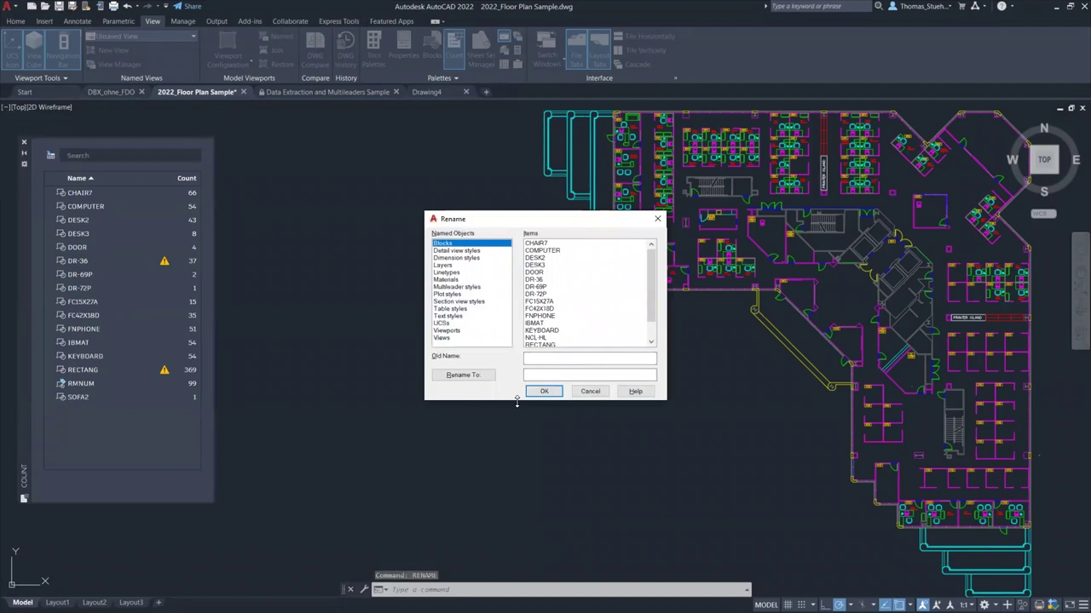
left_click_drag(516, 402, 517, 507)
left_click_drag(512, 224, 316, 156)
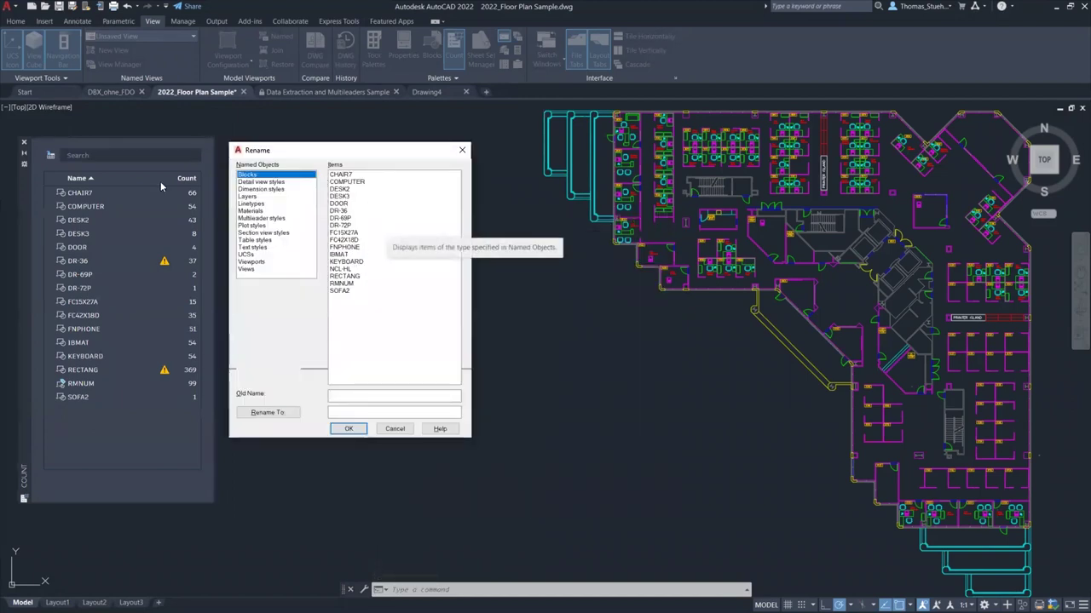
left_click(461, 151)
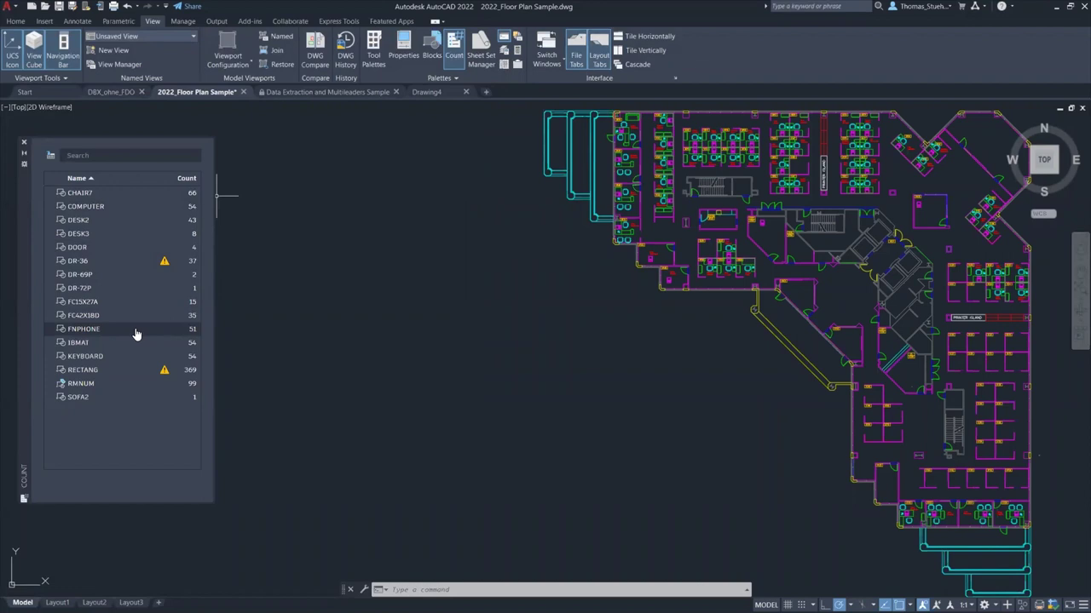
Highlight the 51 FNPHONE blocks, zoom to the offices, and select one phone
left_click(85, 331)
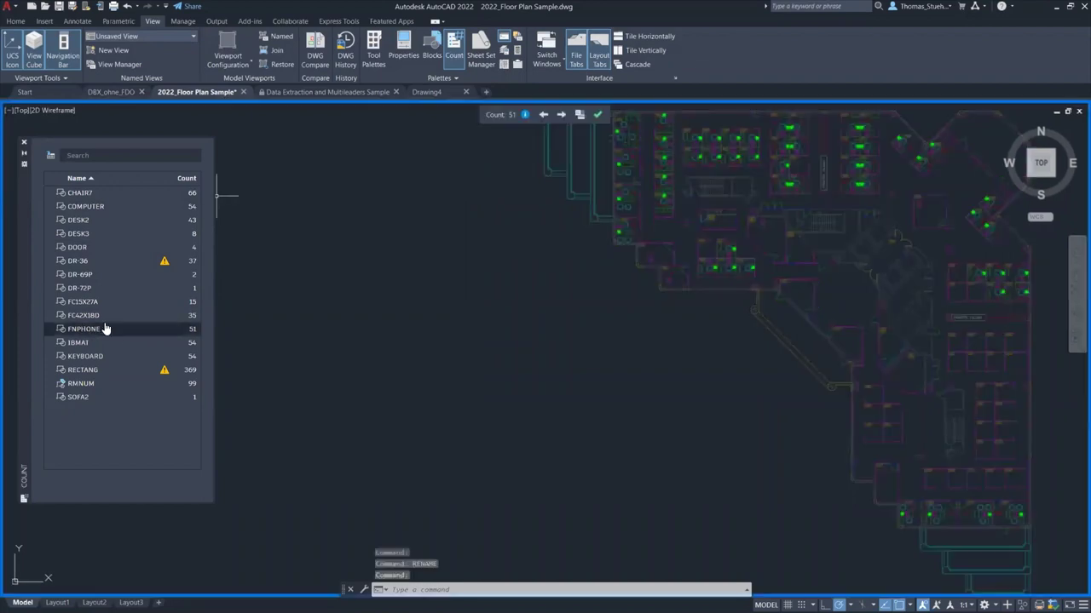
scroll(572, 418, "up", 8)
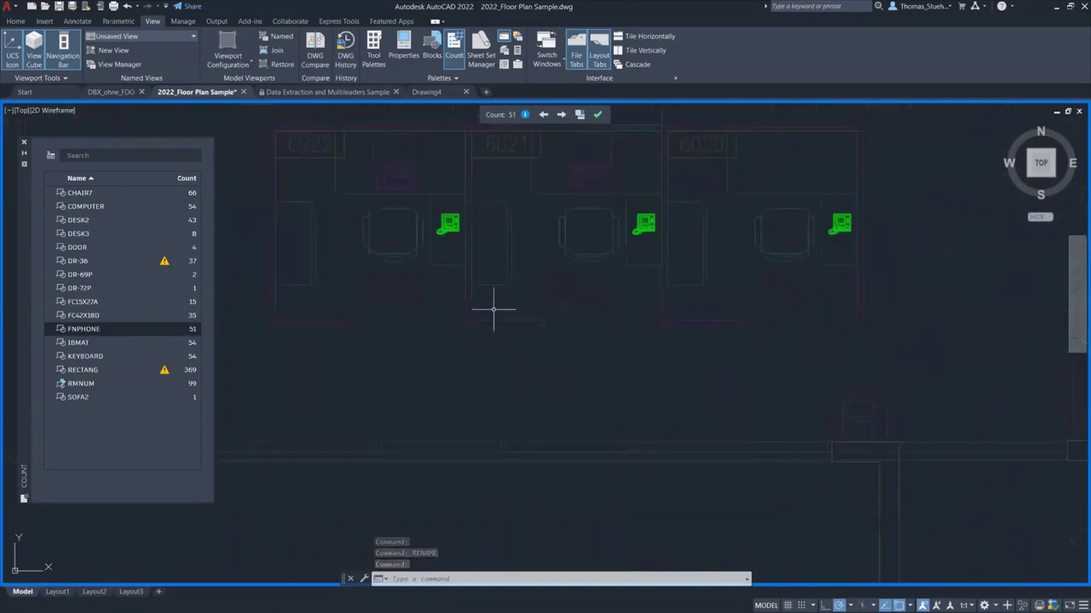
scroll(494, 309, "down", 4)
middle_click_drag(492, 340, 539, 292)
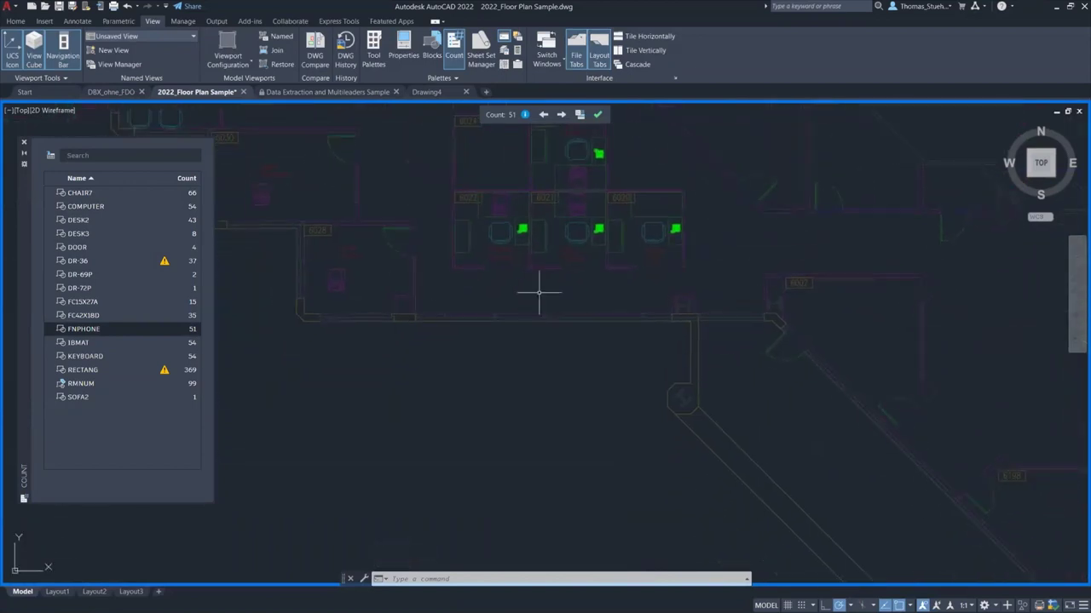
scroll(521, 227, "up", 2)
left_click(517, 228)
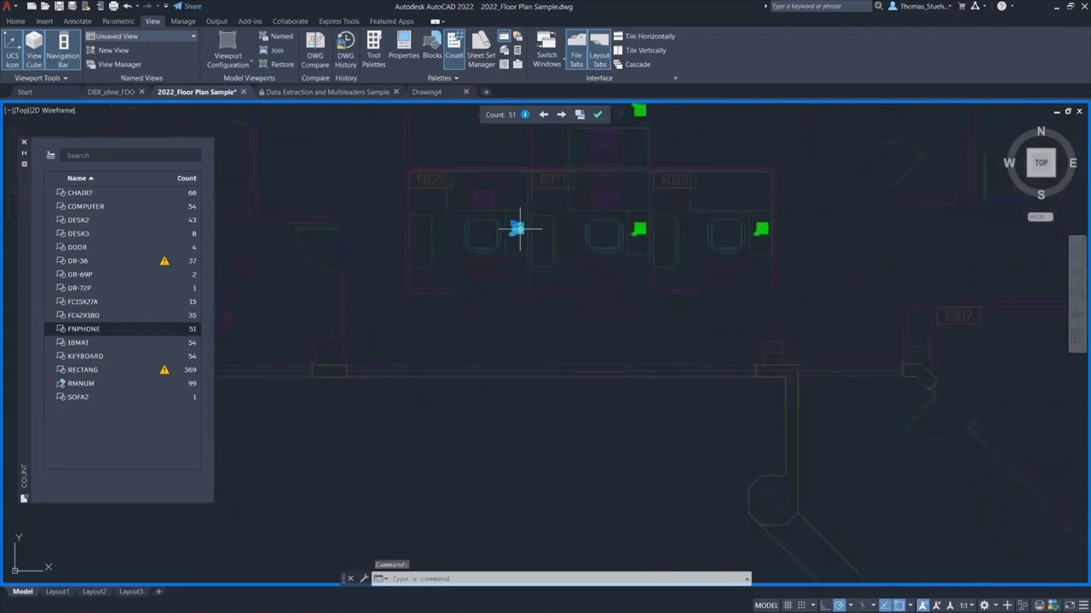
Copy the selected FNPHONE block and paste three copies along the corridor
key("ctrl+c")
key("ctrl+v")
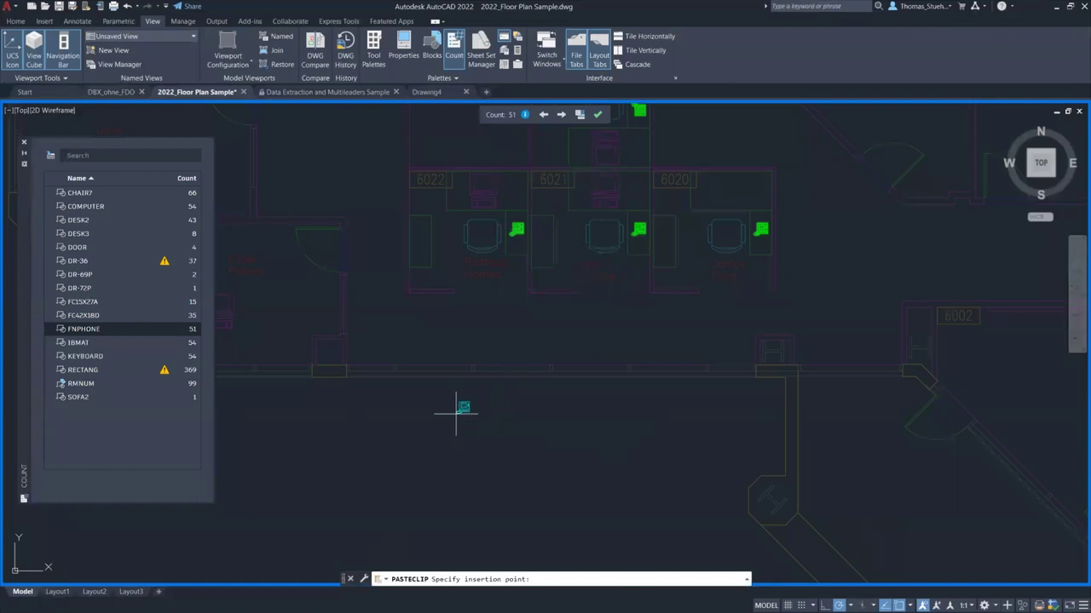
left_click(457, 412)
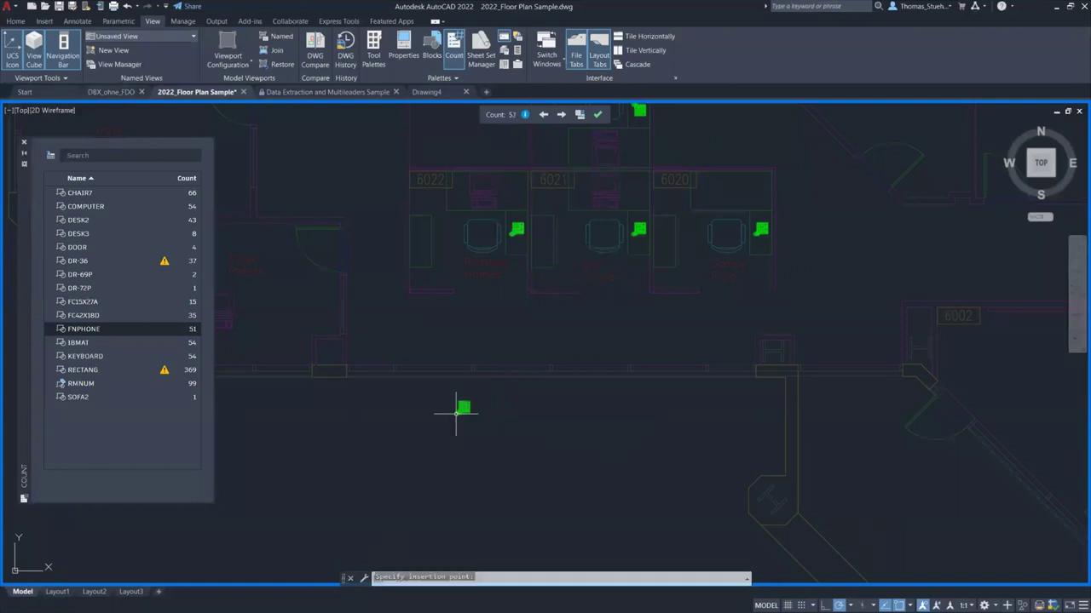
key("ctrl+v")
left_click(500, 410)
key("ctrl+v")
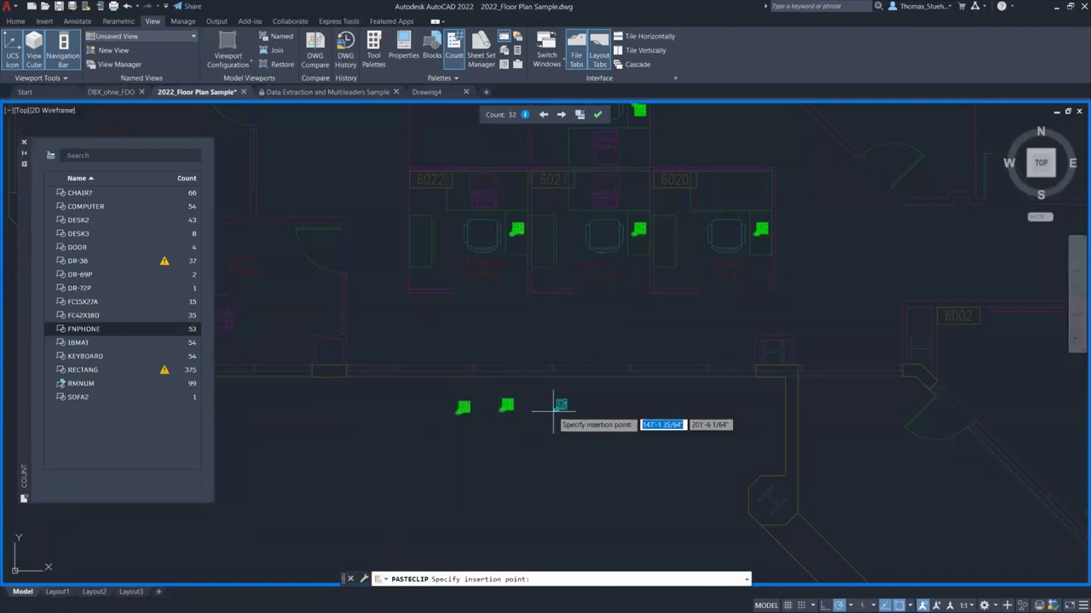
left_click(556, 403)
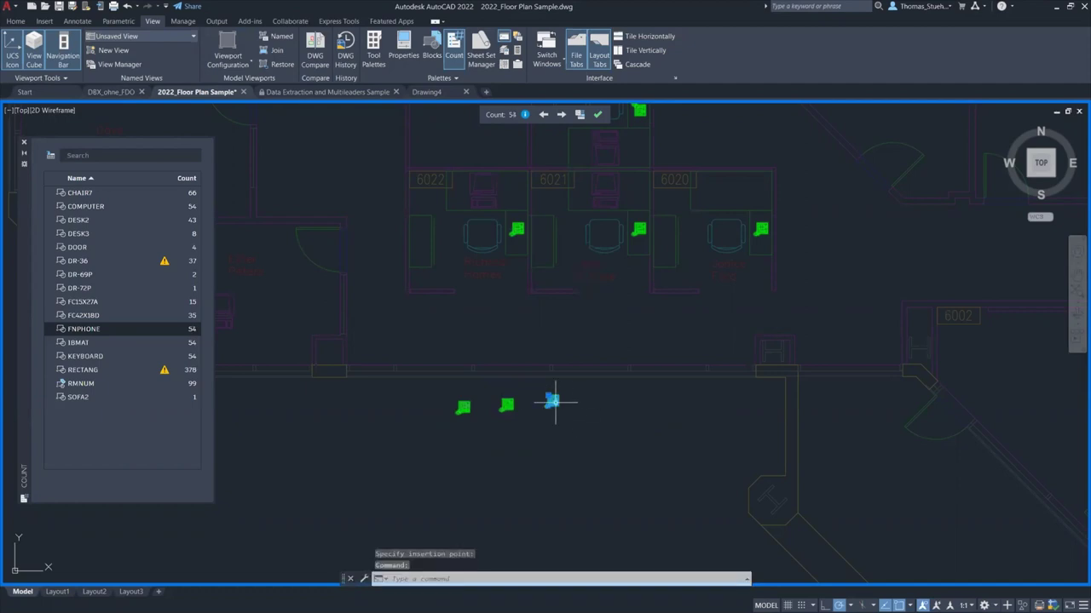
Delete two of the three pasted phone copies
key("Delete")
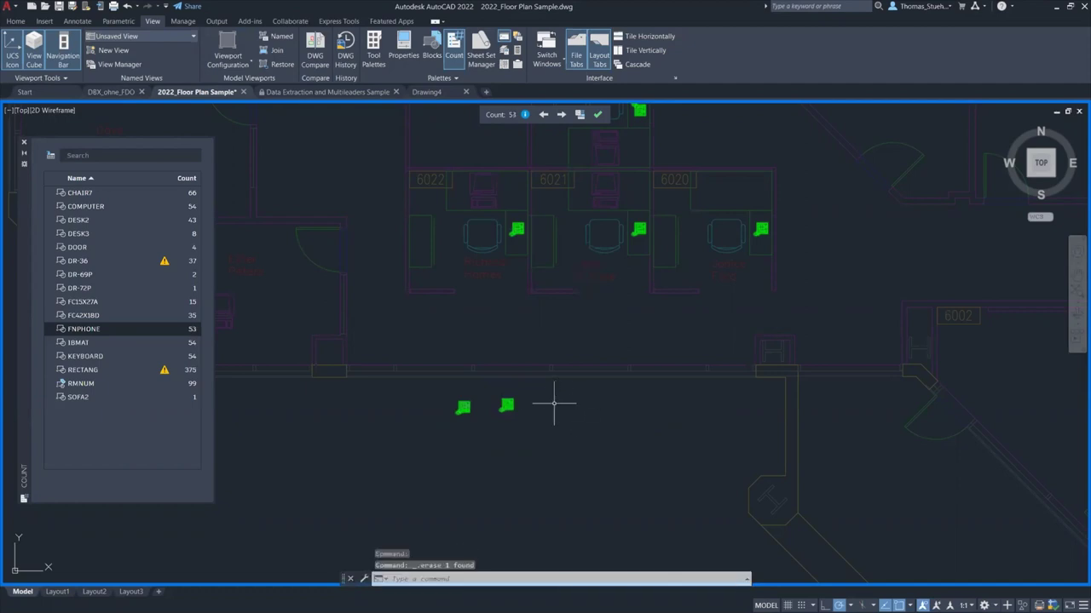
left_click(506, 404)
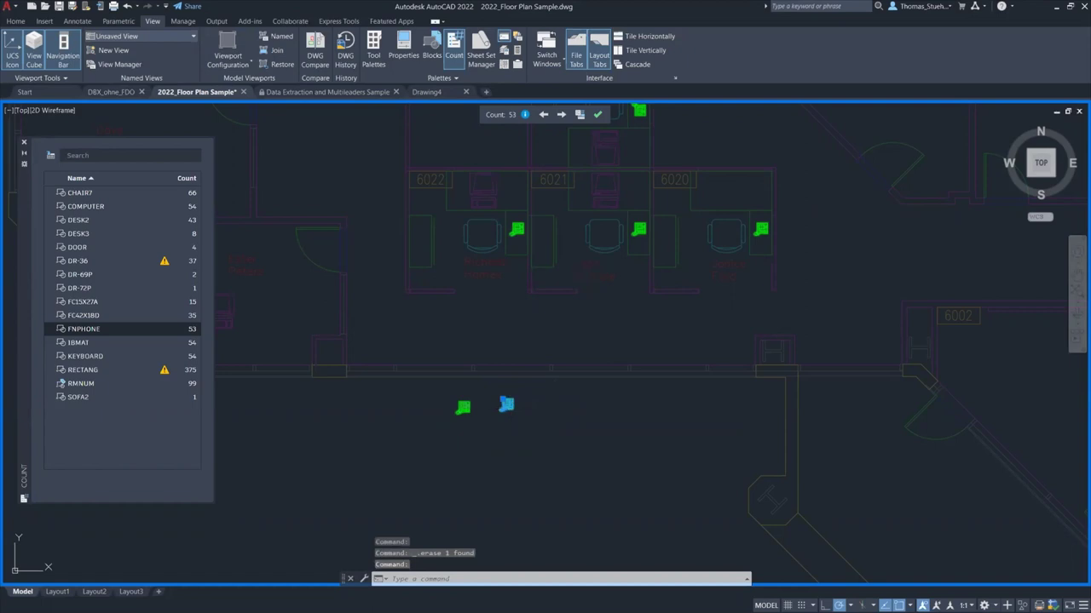
key("Delete")
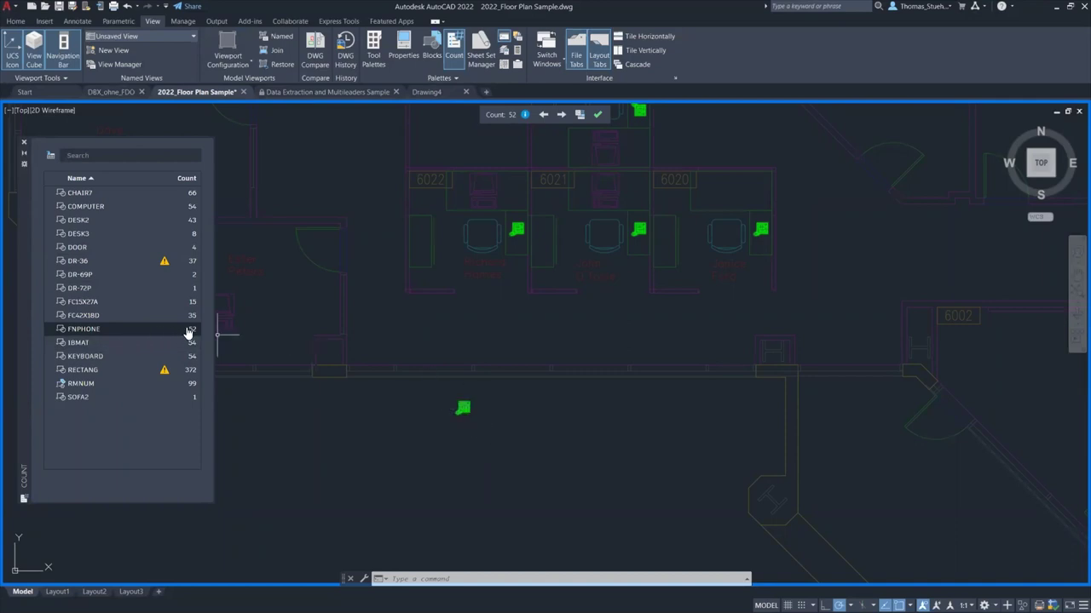
Explode the remaining pasted phone copy with EXPLODE
left_click(488, 432)
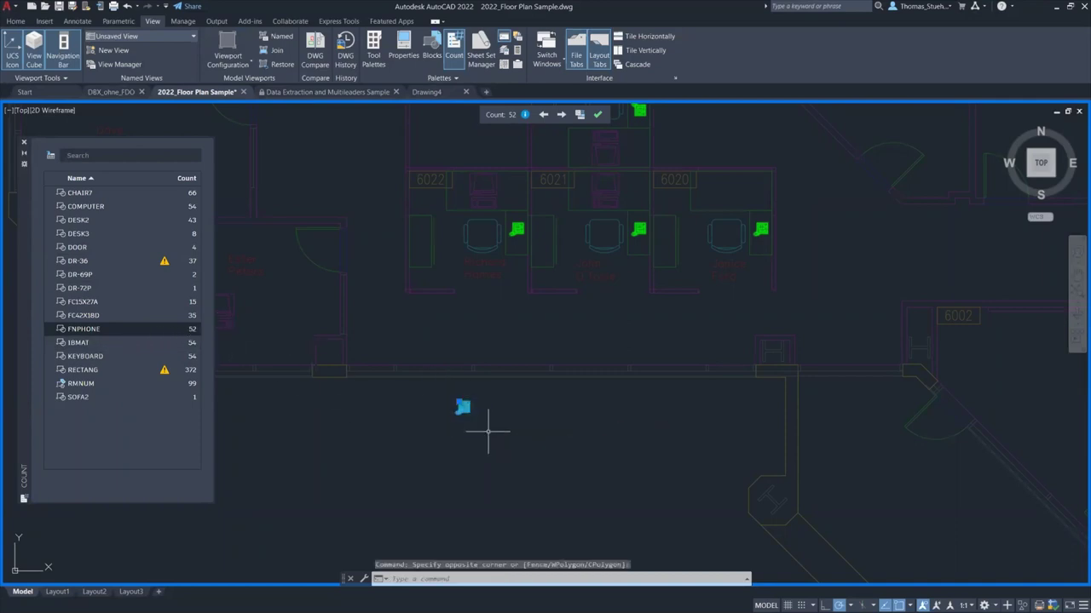
type("explode")
key("Return")
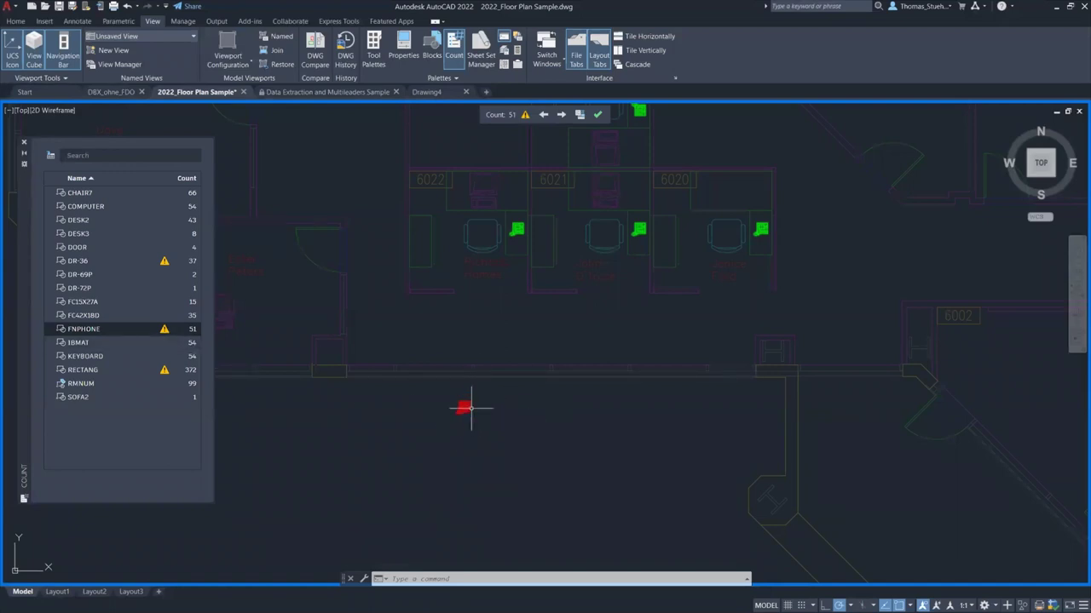
Check the FNPHONE count error, undo the explode, and return to the full count list
left_click(164, 331)
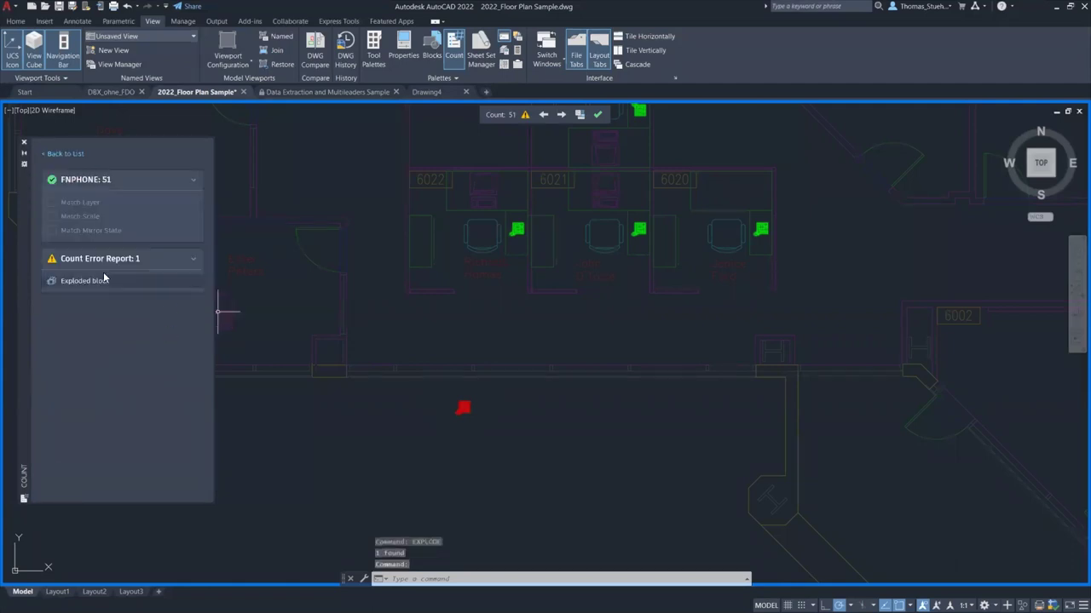
mouse_move(85, 284)
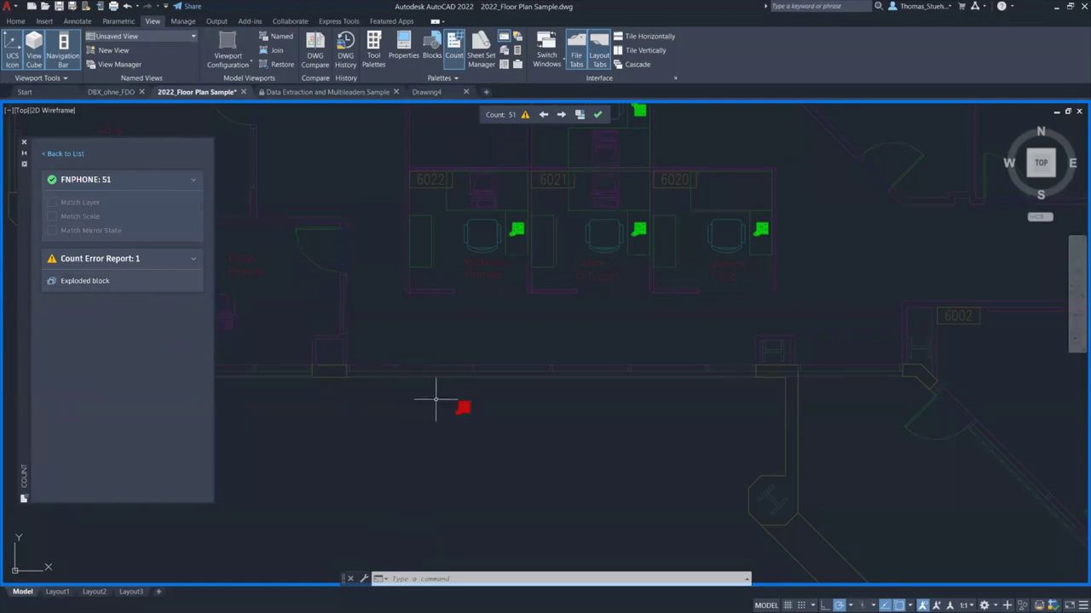
left_click(127, 7)
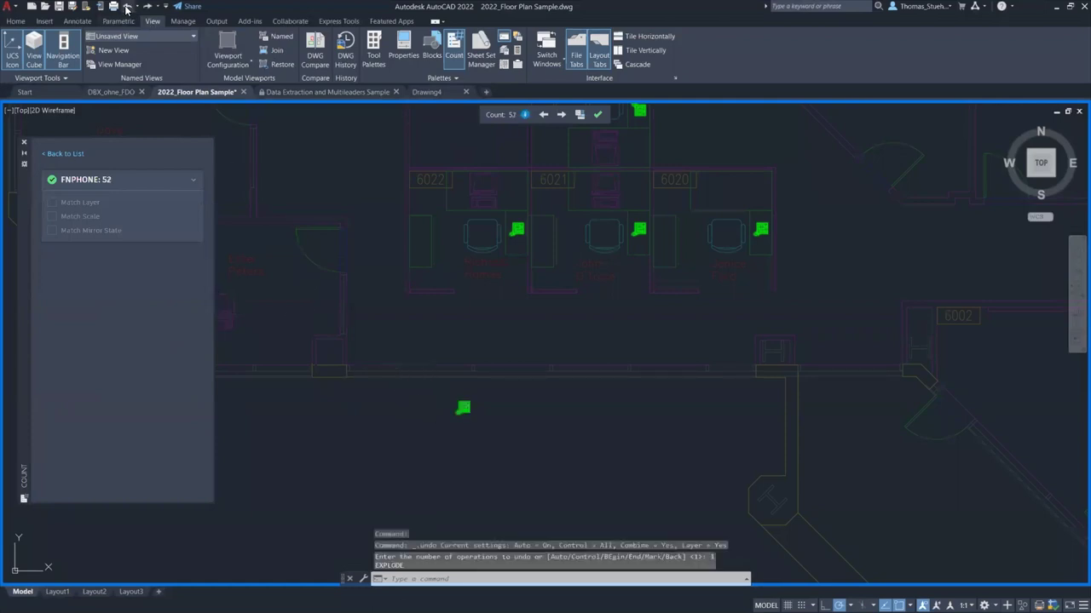
left_click(68, 153)
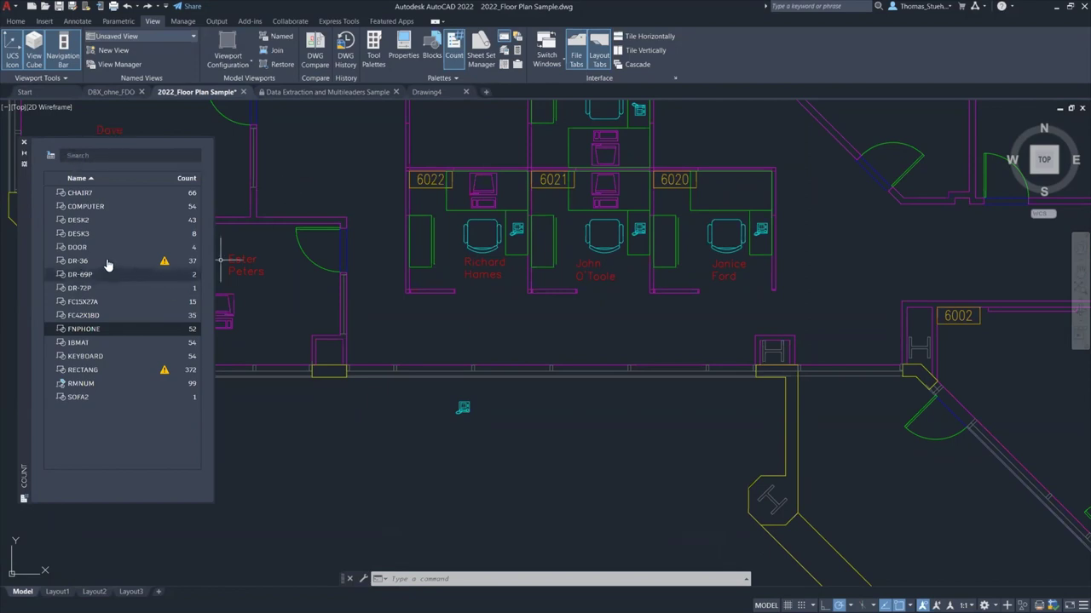
Highlight all 37 DR-36 doors and open the error report flagging one overlapping door
left_click(164, 262)
scroll(434, 312, "down", 8)
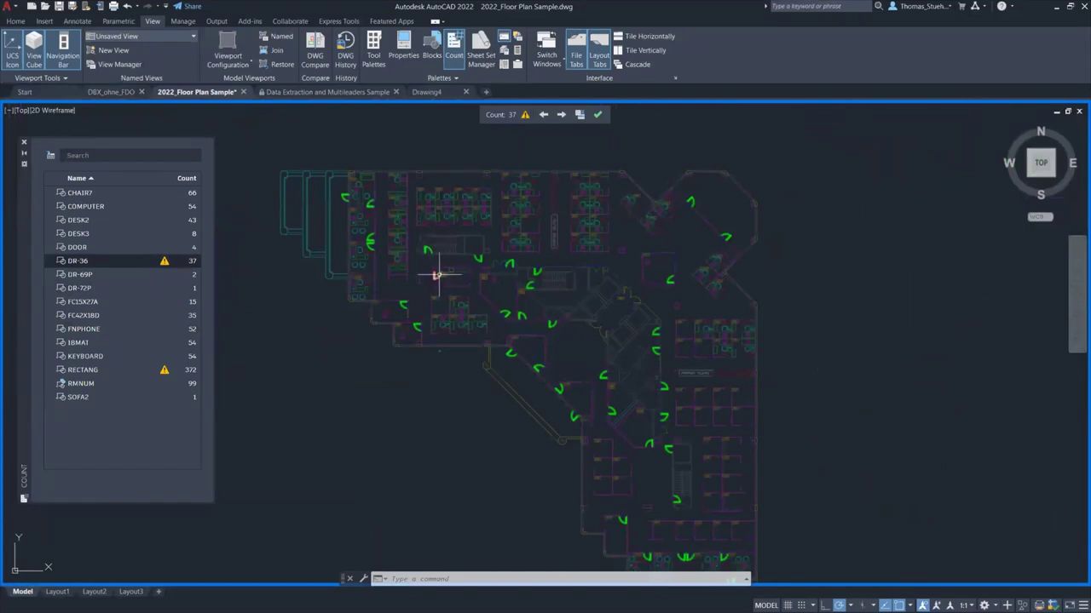
scroll(438, 274, "up", 5)
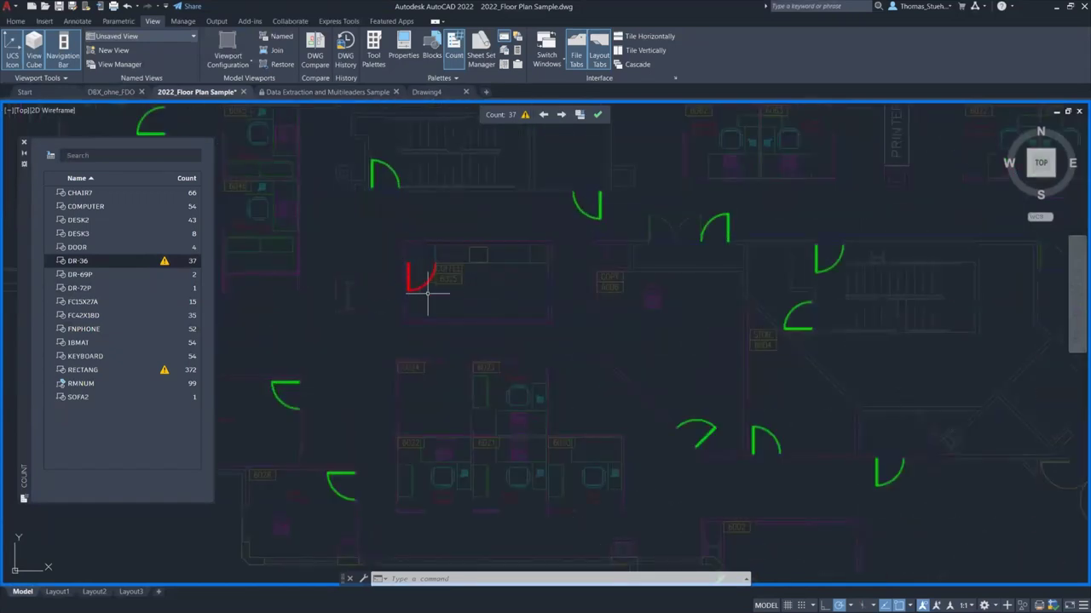
left_click(165, 263)
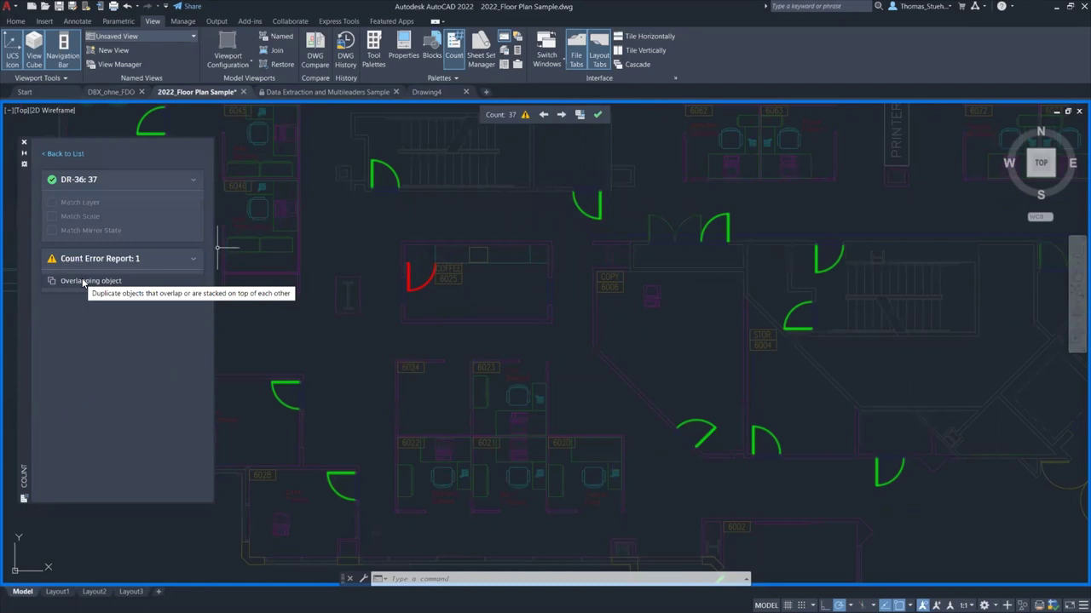
Inspect the flagged red door's properties, then erase the overlapping duplicate DR-36 door
left_click(430, 295)
type("properties")
key("Return")
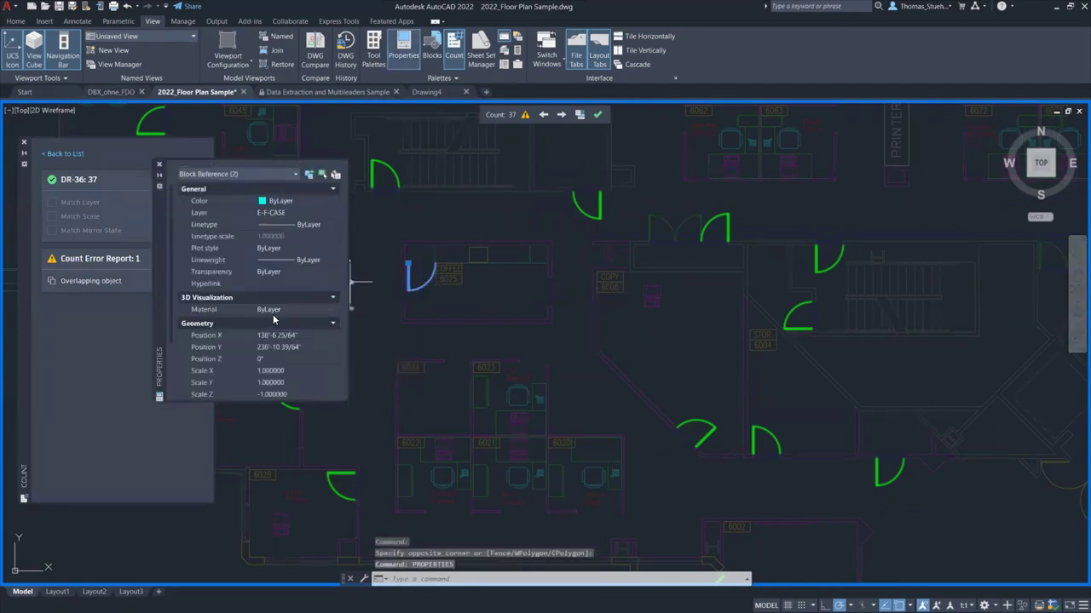
scroll(272, 318, "down", 2)
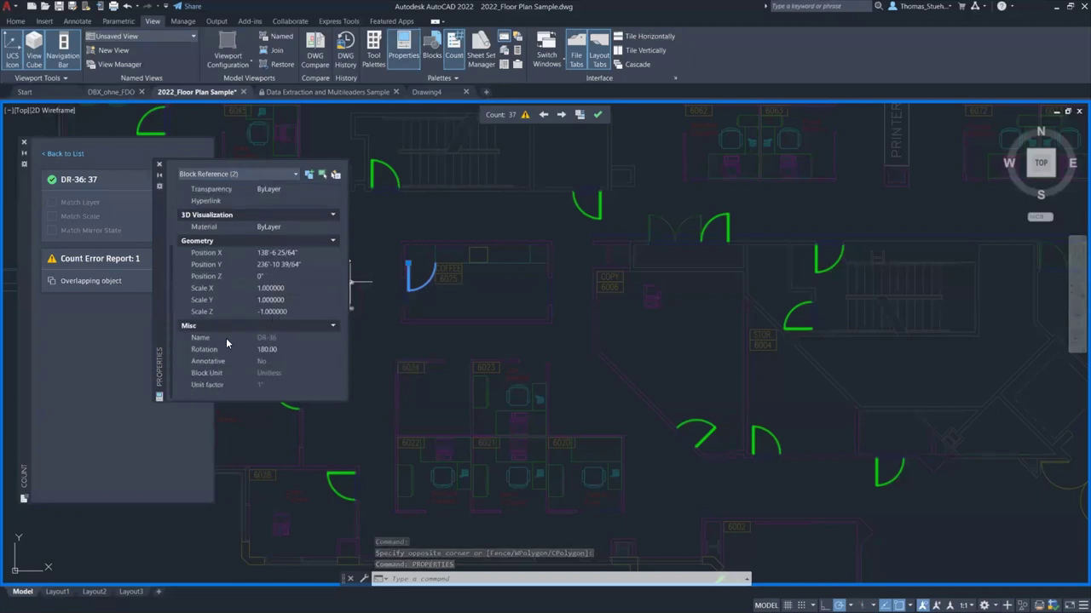
left_click(158, 164)
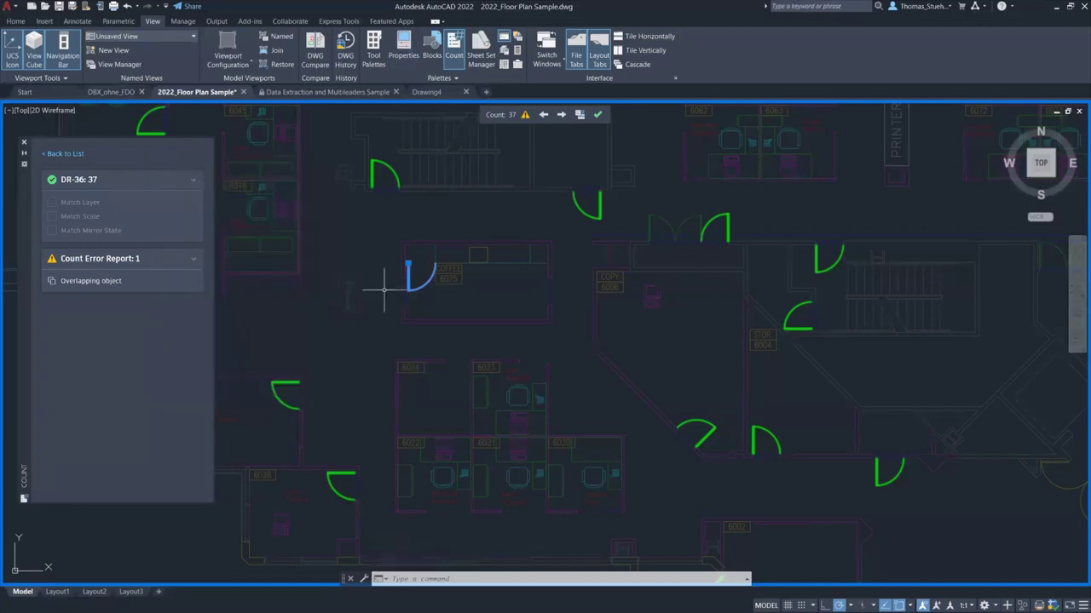
left_click(418, 278)
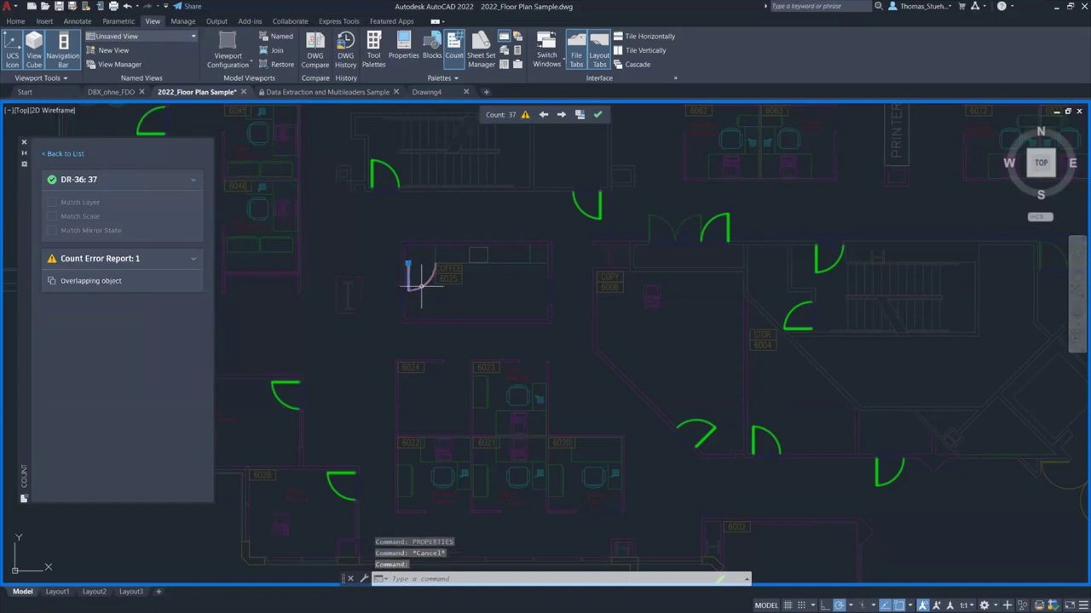
key("Delete")
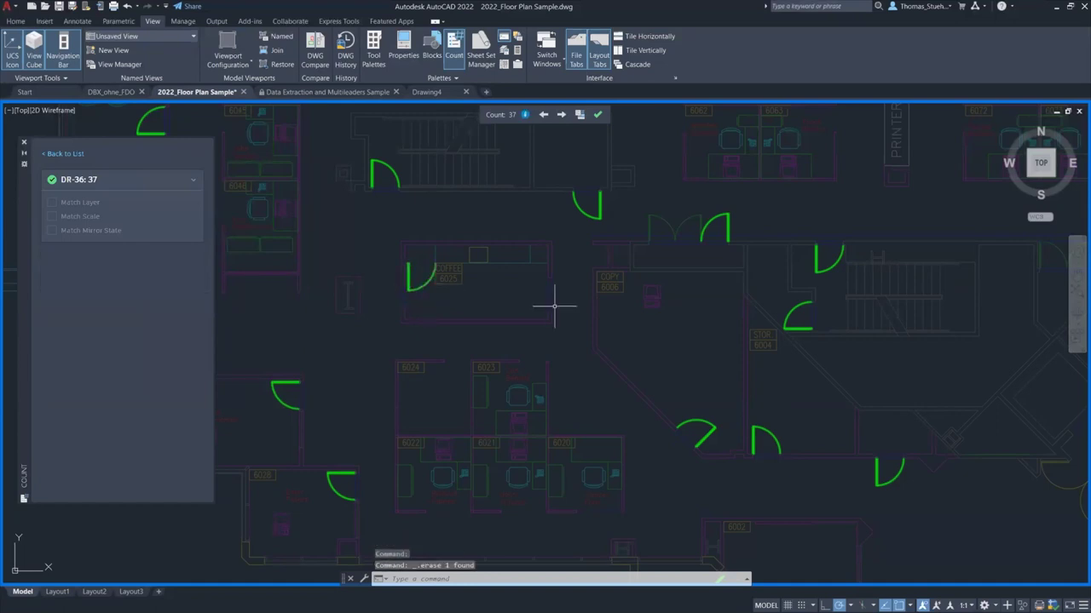
Leave the DR-36 count details and return to the full block count list
left_click(68, 154)
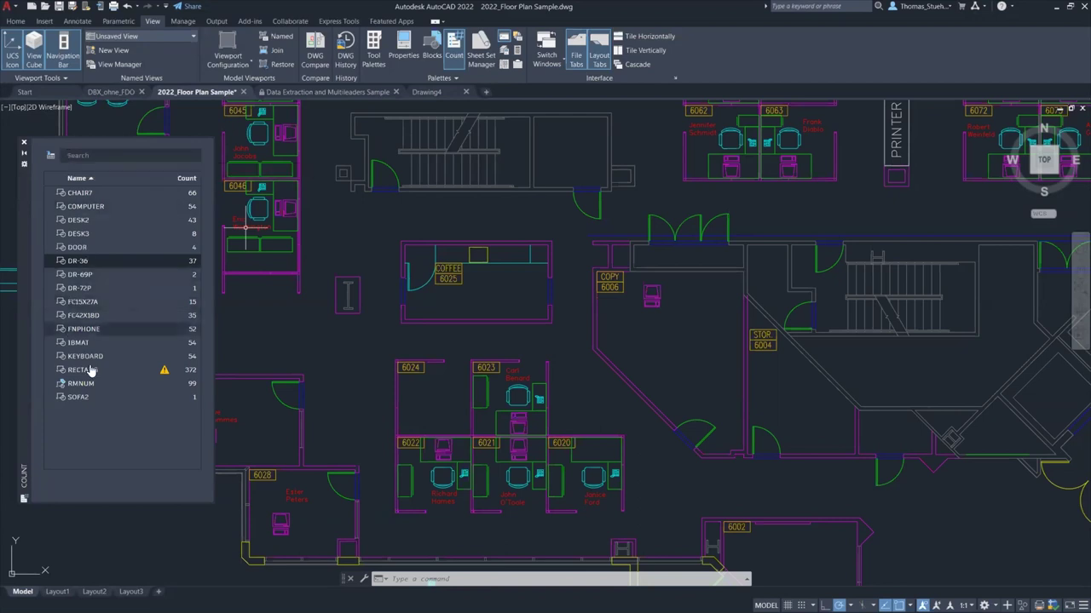
Insert a live FNPHONE count field below the offices in the plan
left_click(91, 331)
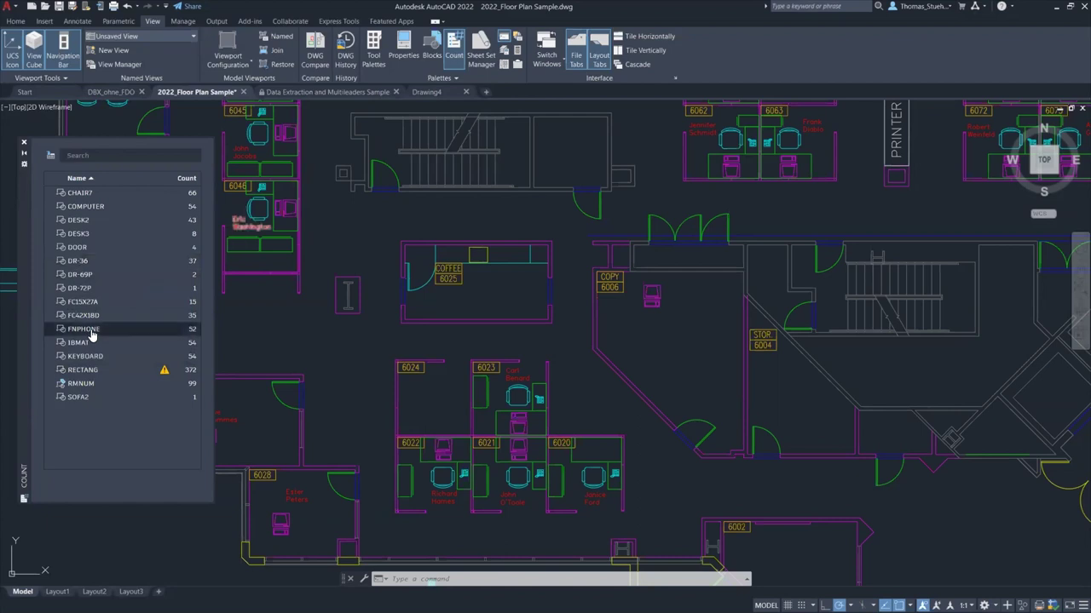
scroll(299, 367, "down", 5)
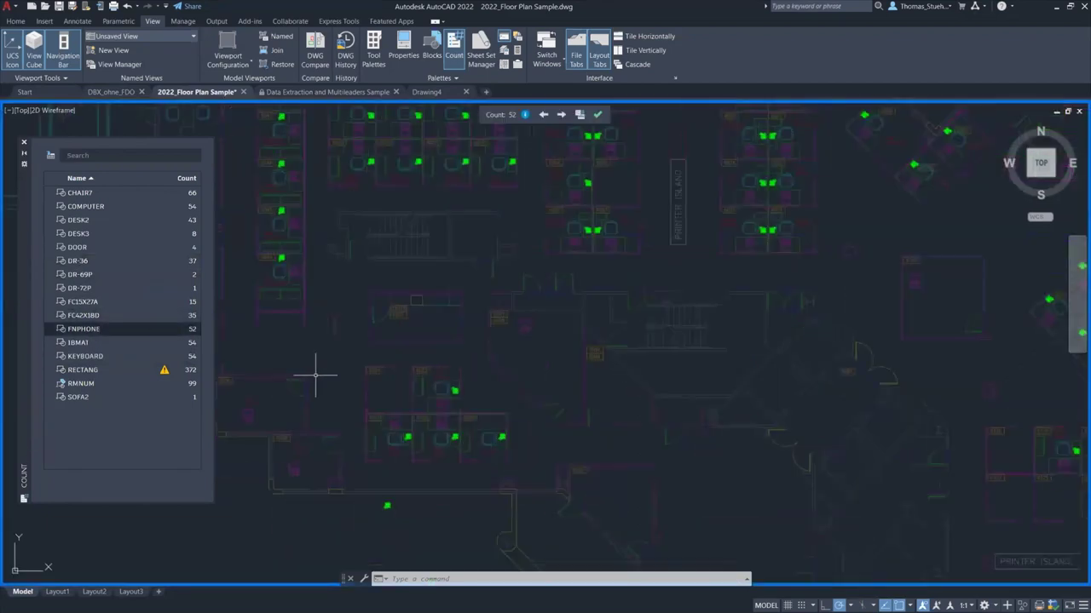
middle_click_drag(366, 397, 482, 363)
scroll(628, 383, "up", 8)
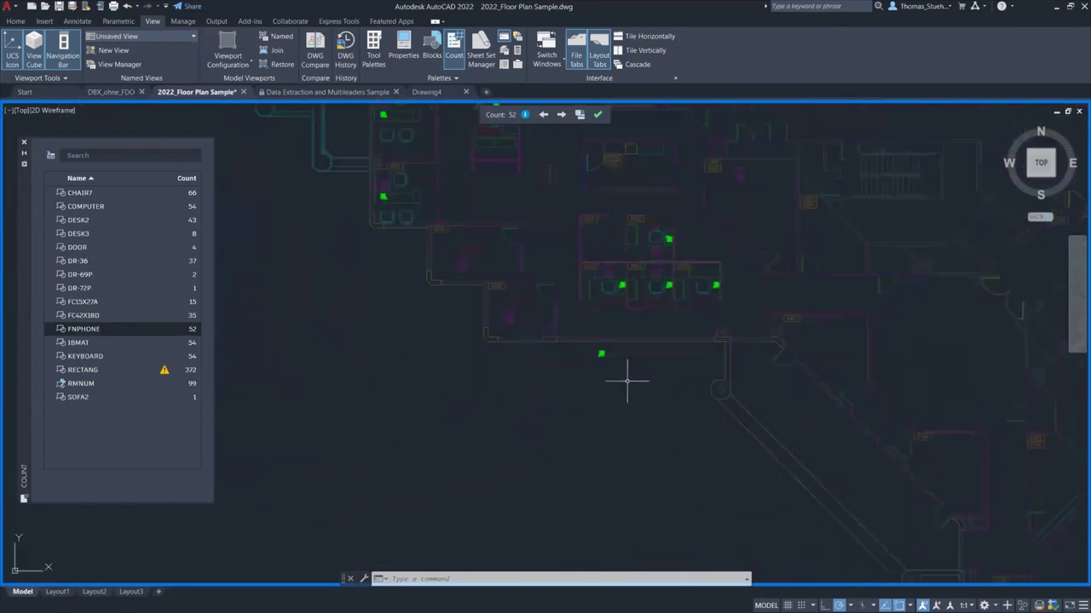
right_click(86, 334)
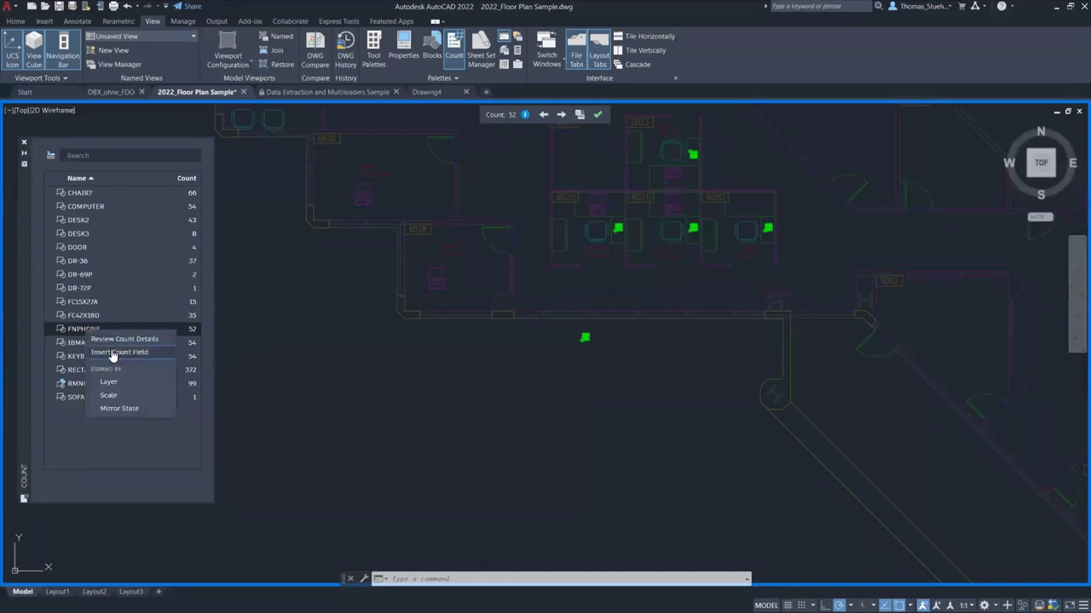
left_click(112, 353)
left_click(595, 362)
left_click(597, 114)
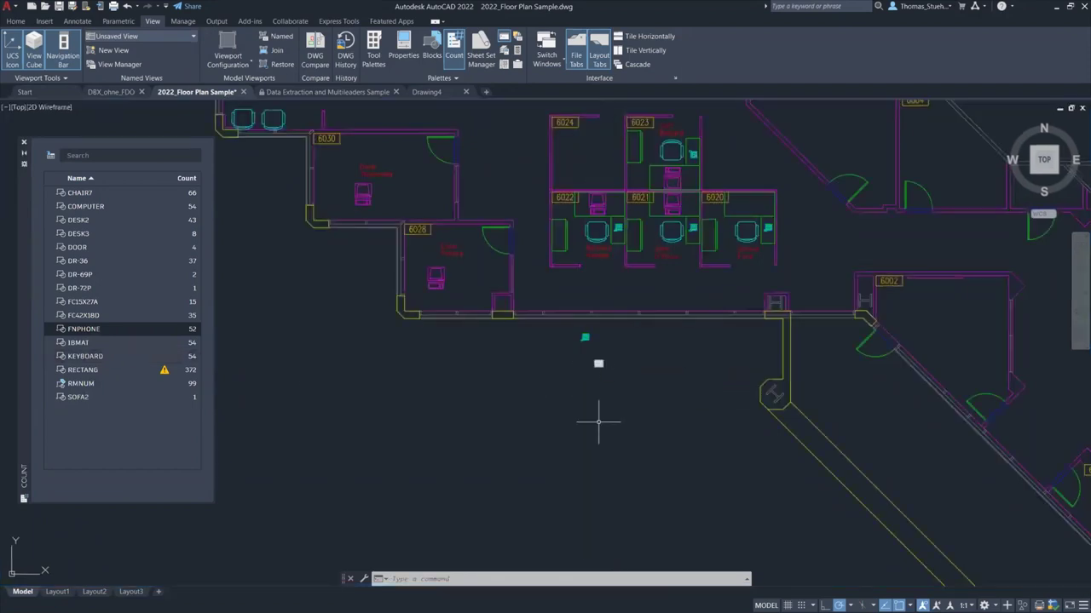
scroll(599, 365, "up", 4)
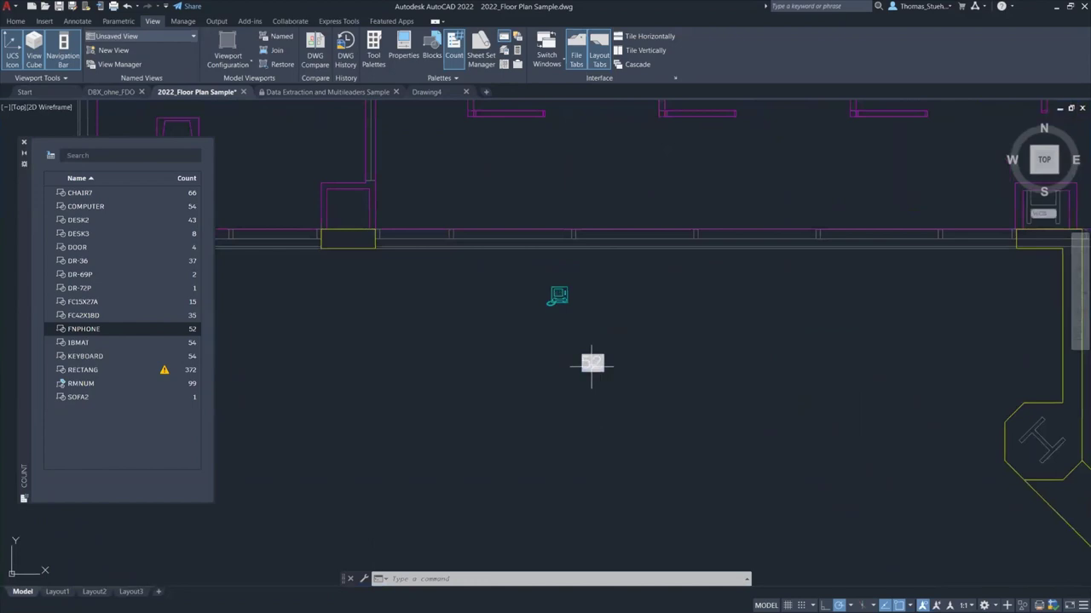
Paste two phone copies beside the original, run REGEN, and select the count field reading 54
left_click(563, 298)
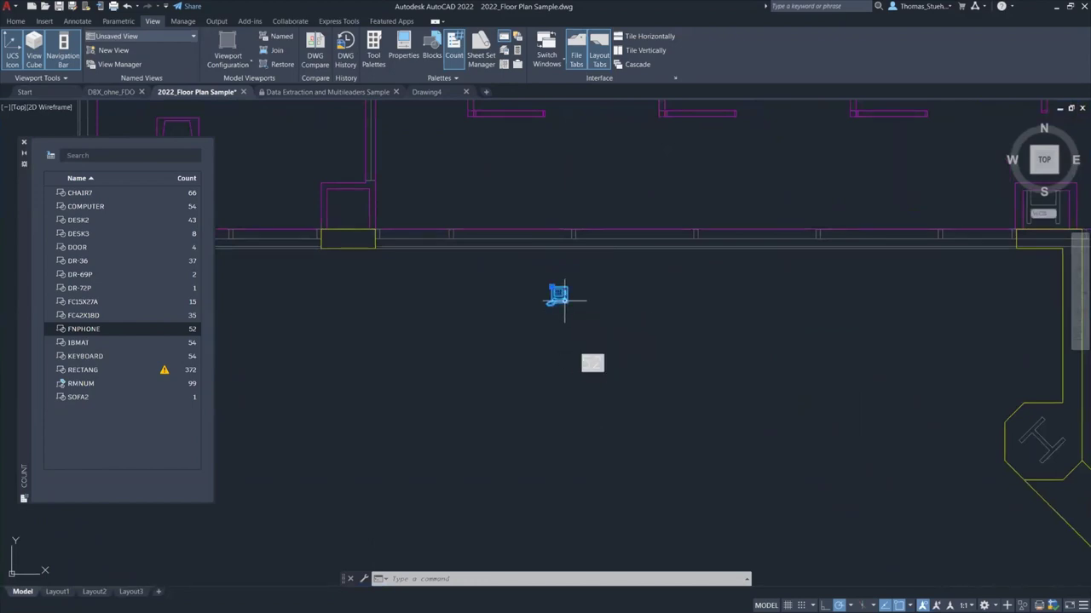
key("ctrl+c")
key("ctrl+v")
left_click(601, 294)
key("ctrl+v")
left_click(683, 299)
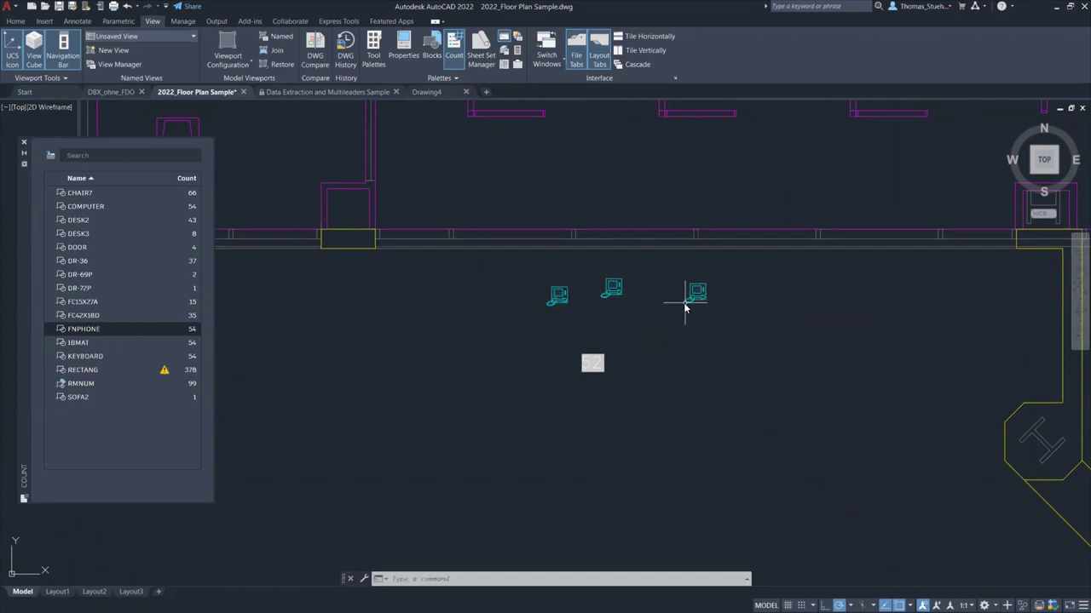
type("Regen")
key("Return")
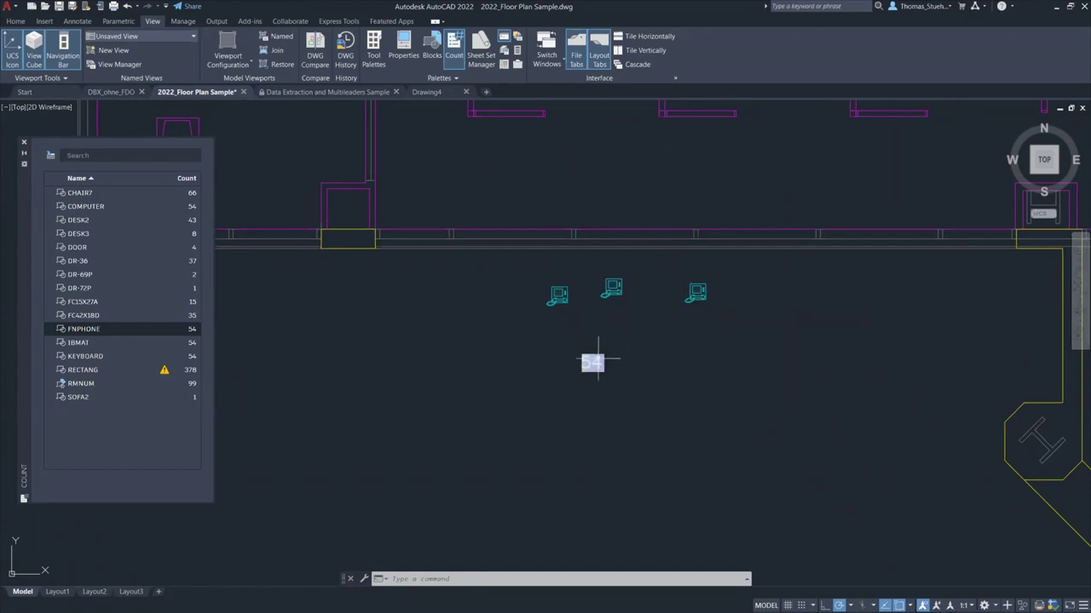
left_click(592, 363)
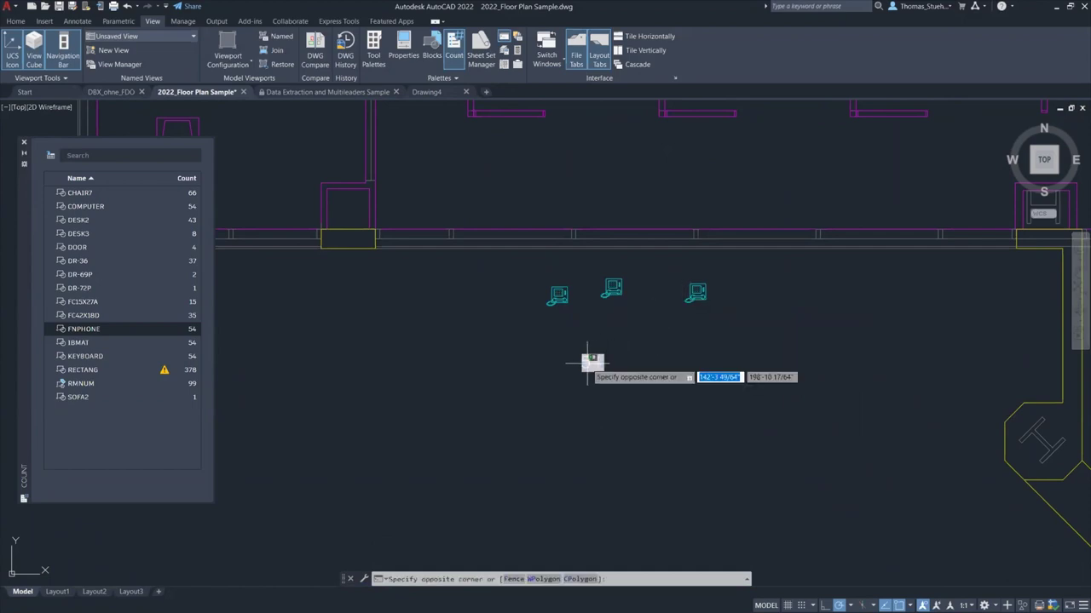
left_click(585, 362)
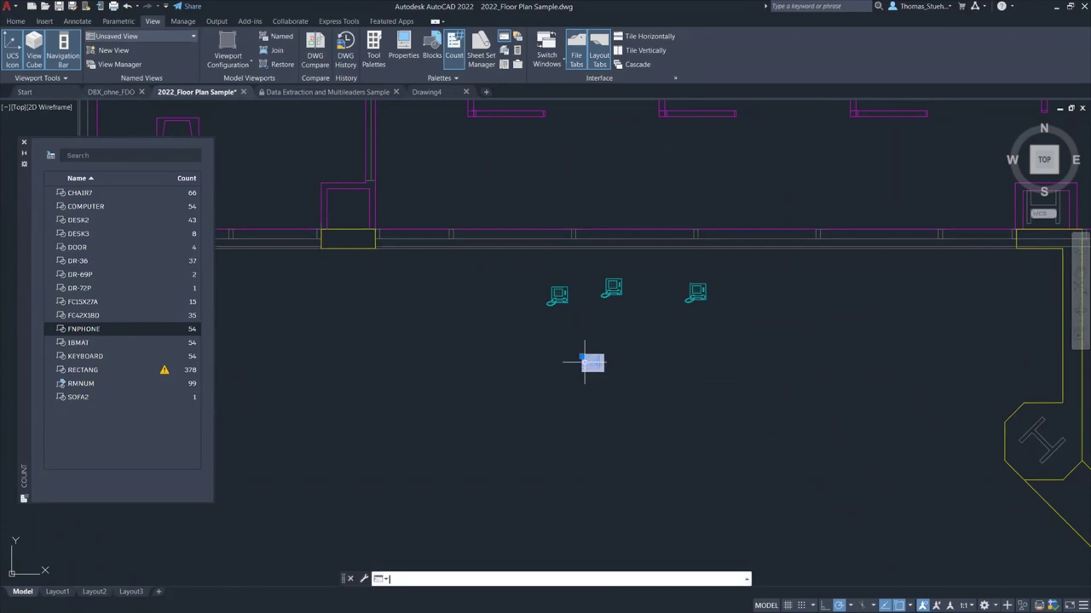
Edit the count field to read 'the drawing contains 54 phones'
double_click(585, 362)
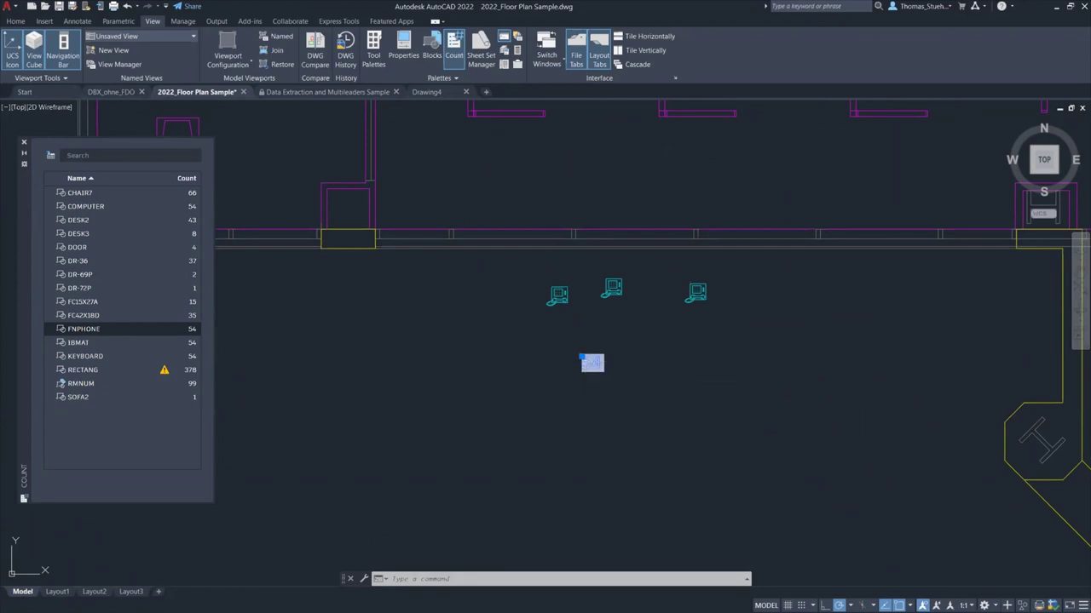
type("the drawing cont")
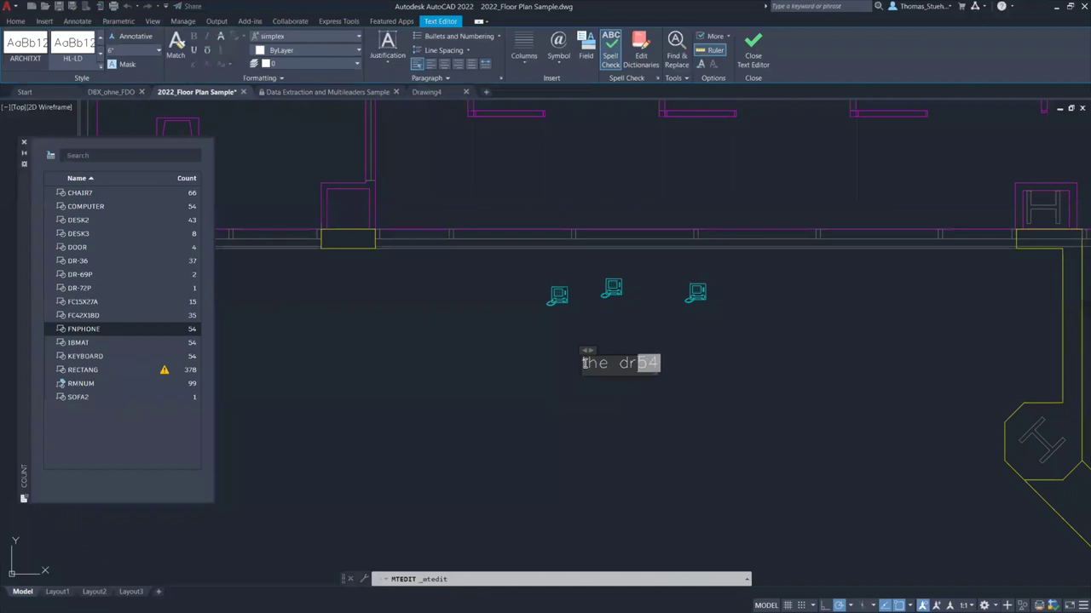
type("ains 54 ")
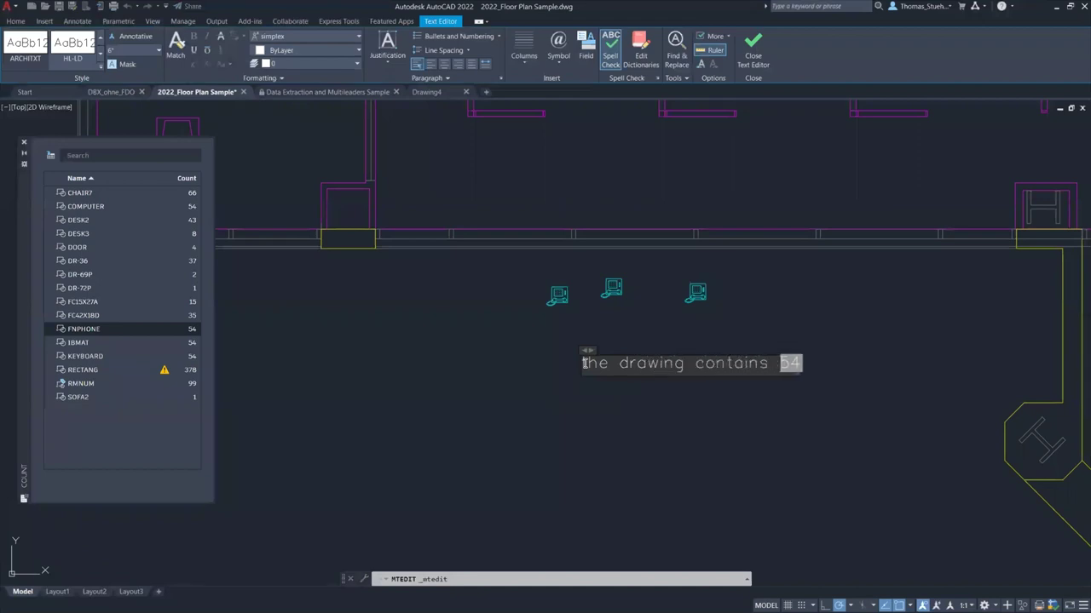
type("phones")
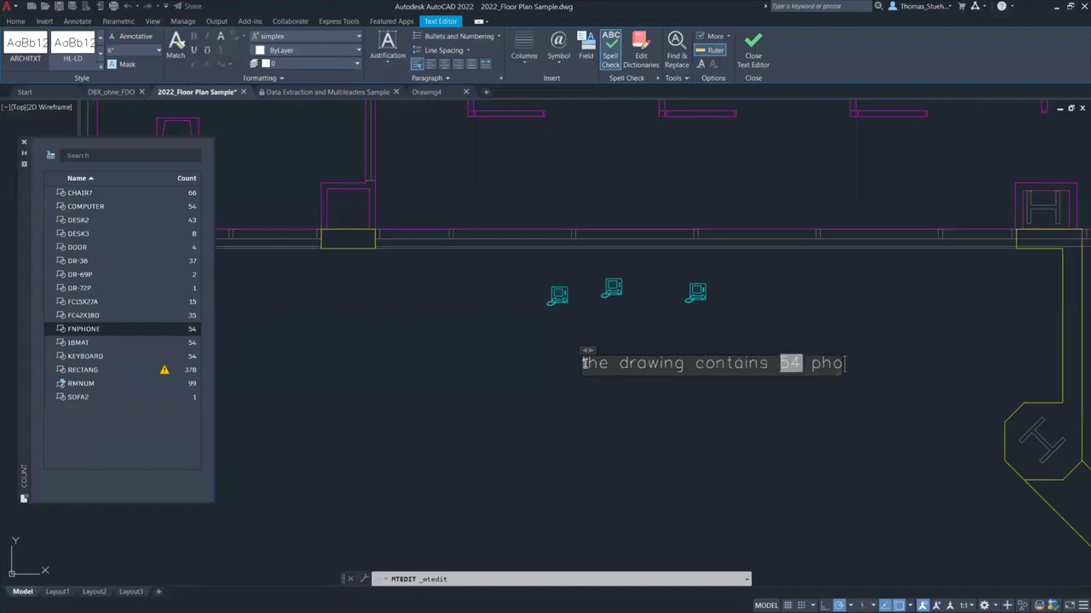
left_click(735, 293)
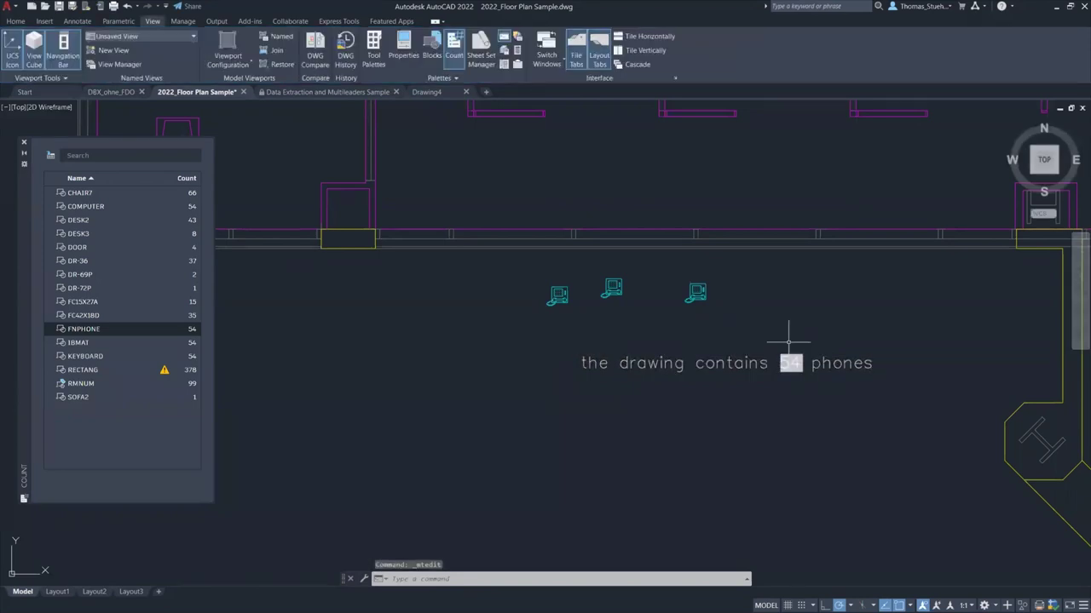
mouse_move(731, 363)
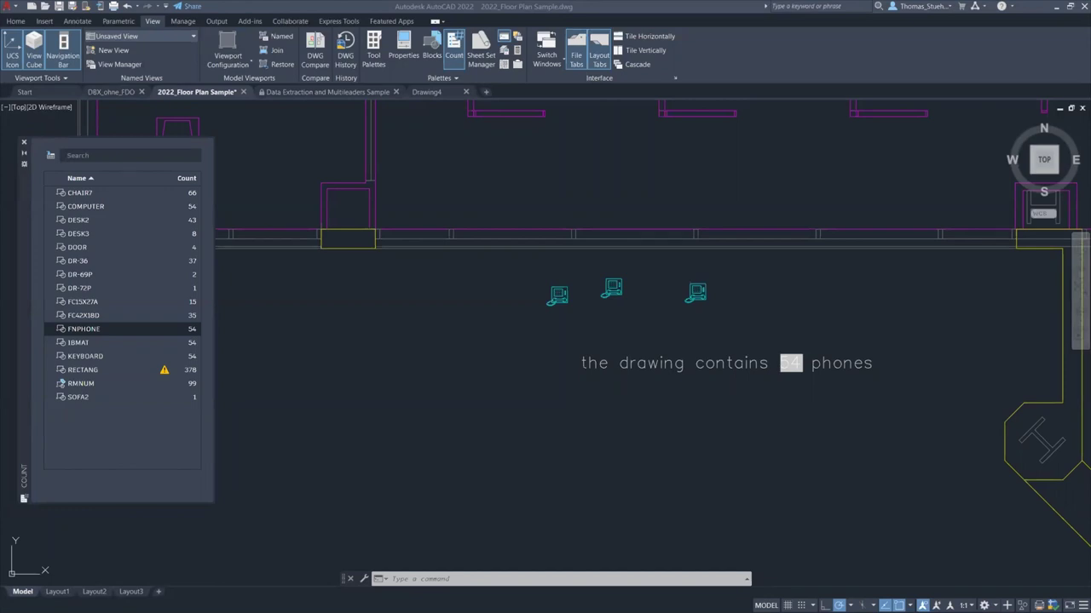
left_click(81, 333)
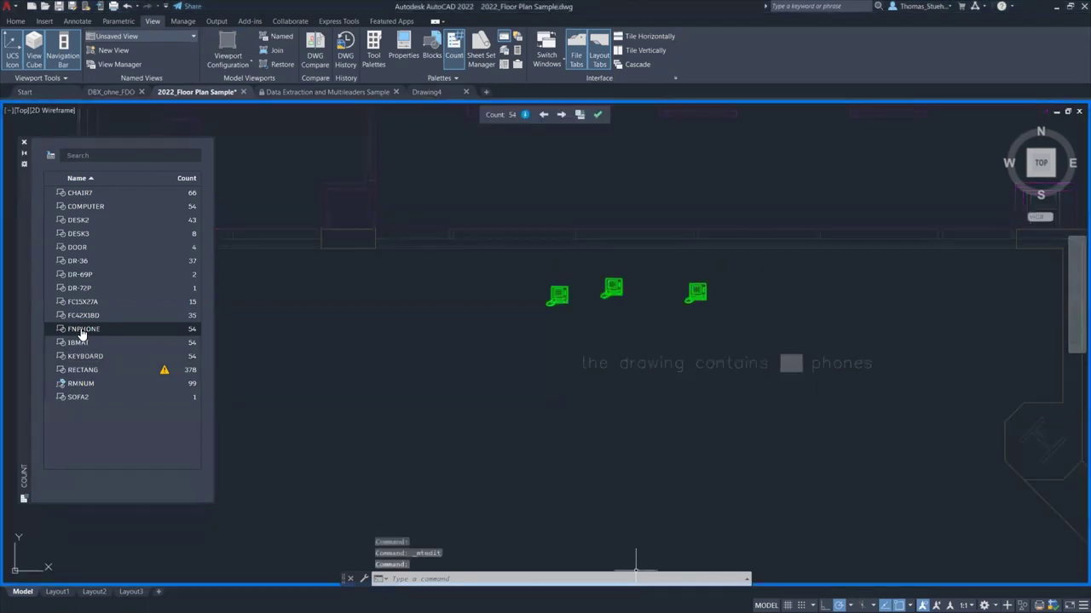
right_click(81, 333)
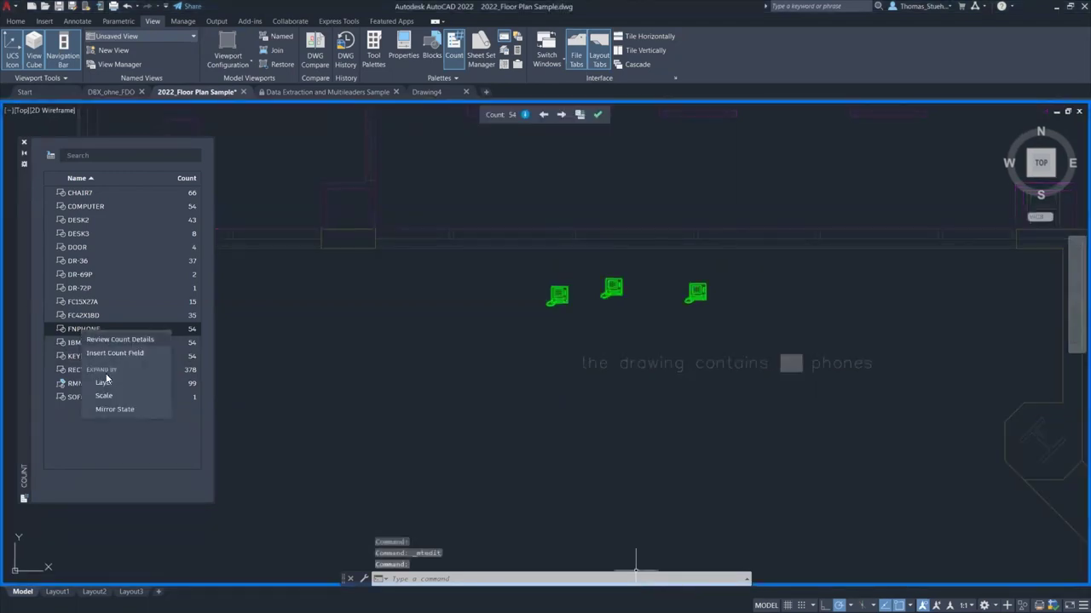
left_click(106, 384)
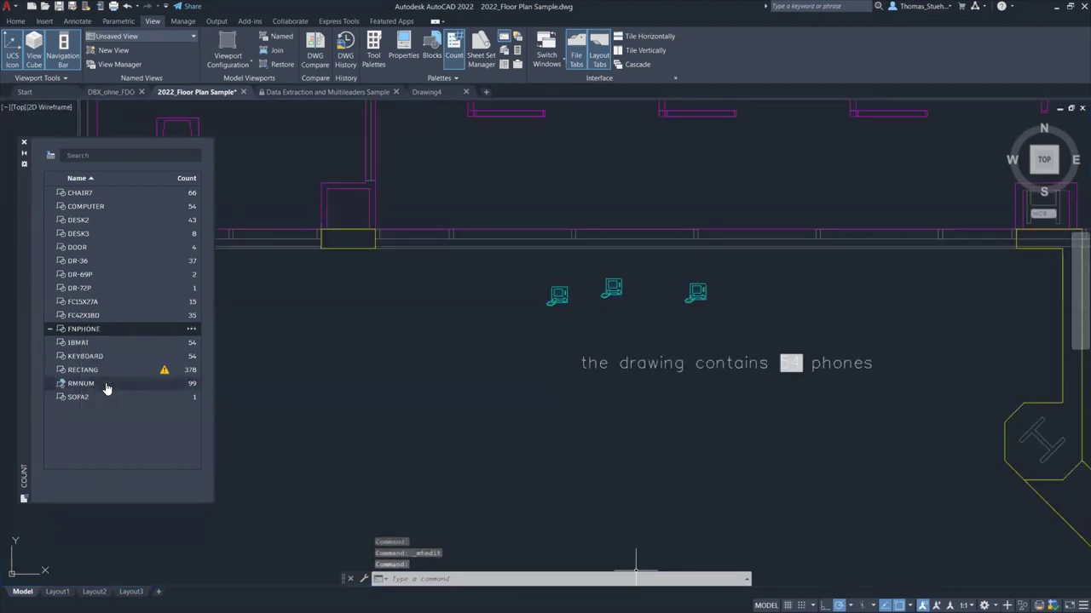
right_click(81, 332)
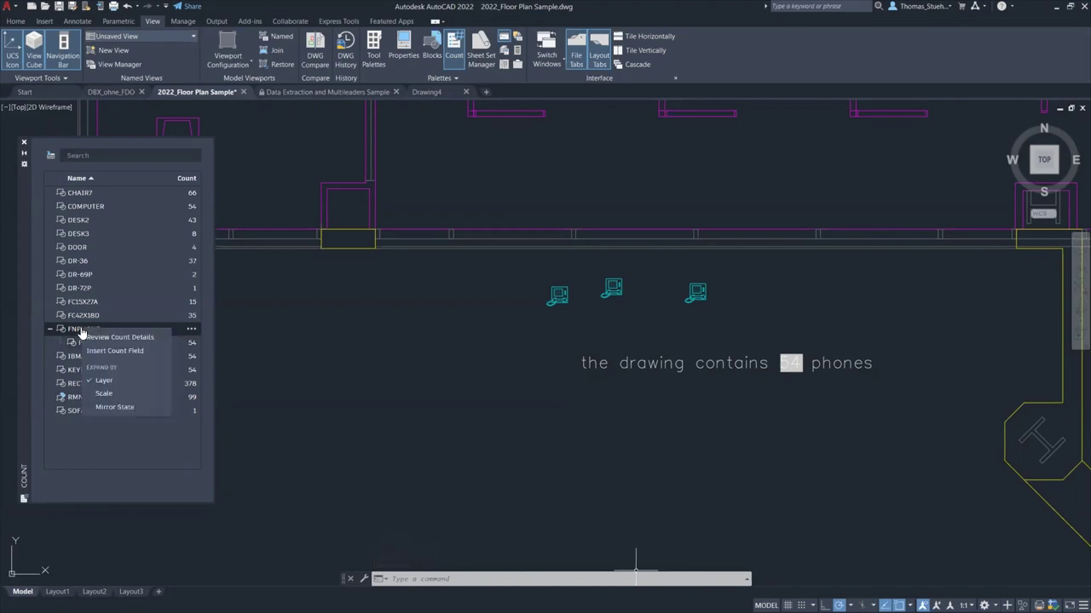
left_click(106, 394)
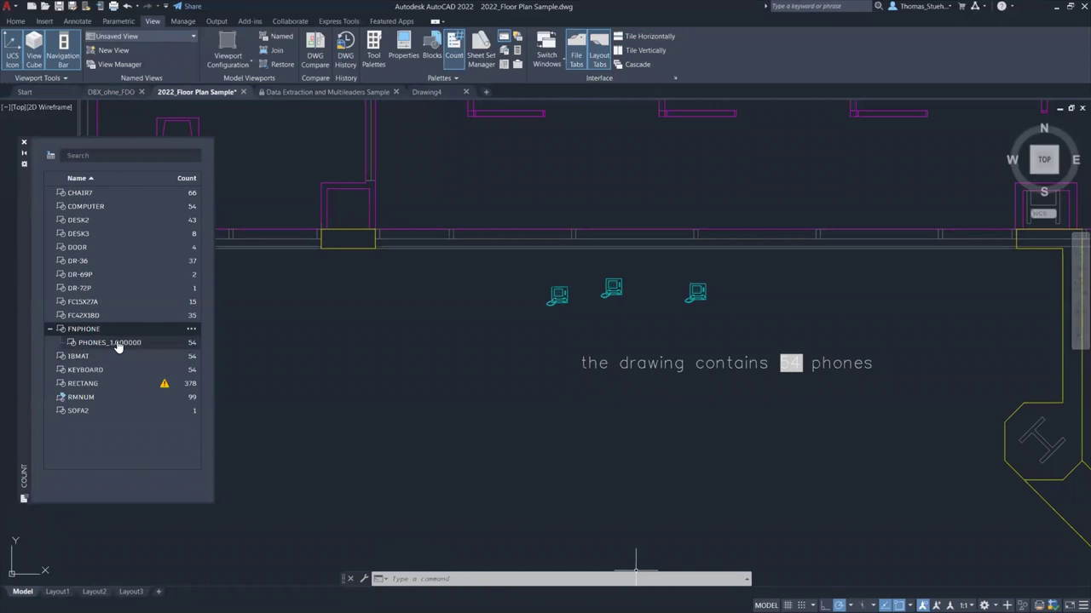
right_click(118, 344)
left_click(150, 410)
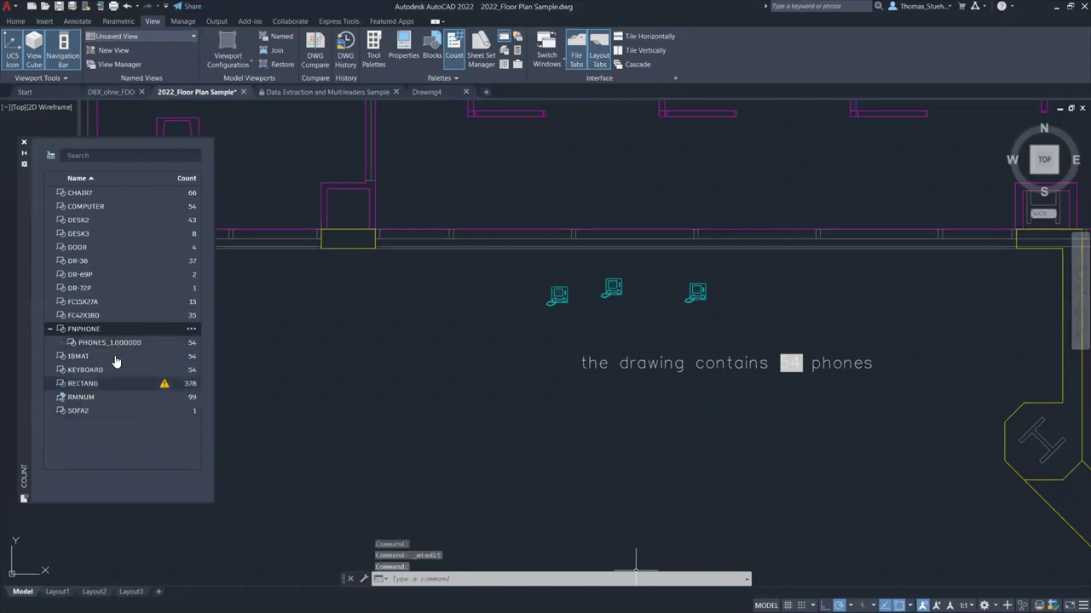
right_click(109, 343)
left_click(131, 392)
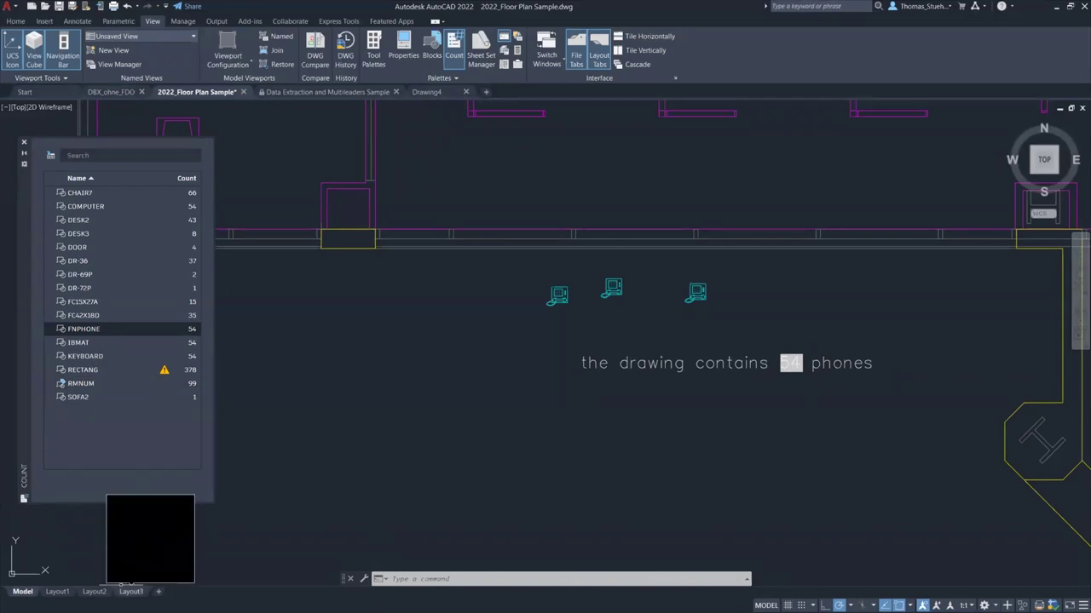
On Layout3, pick CHAIR7, COMPUTER, DESK2, DESK3, FNPHONE, IBMAT and KEYBOARD for a count table
left_click(128, 592)
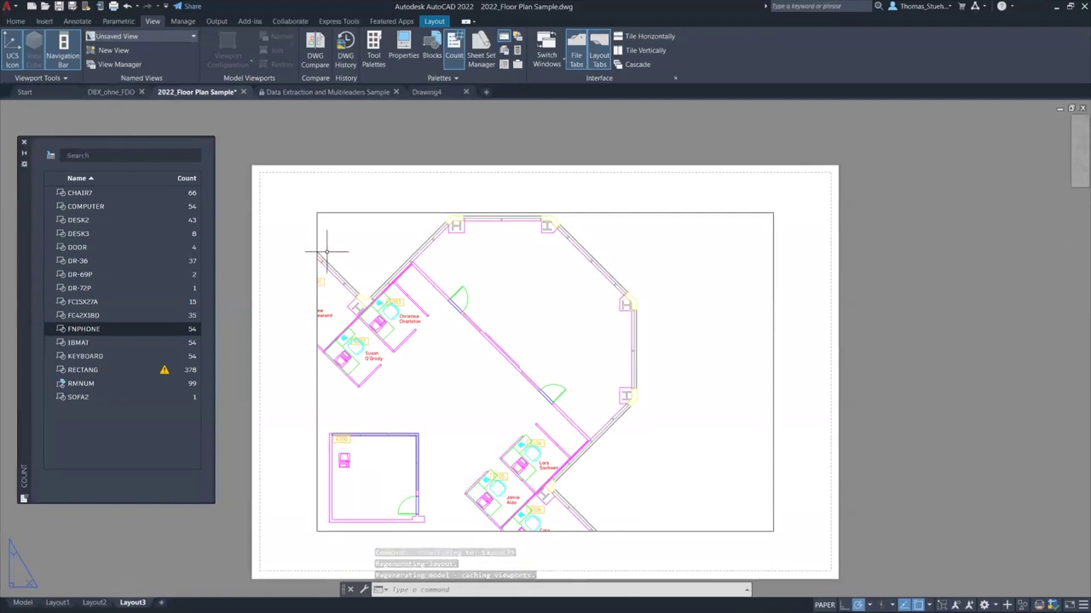
left_click(50, 156)
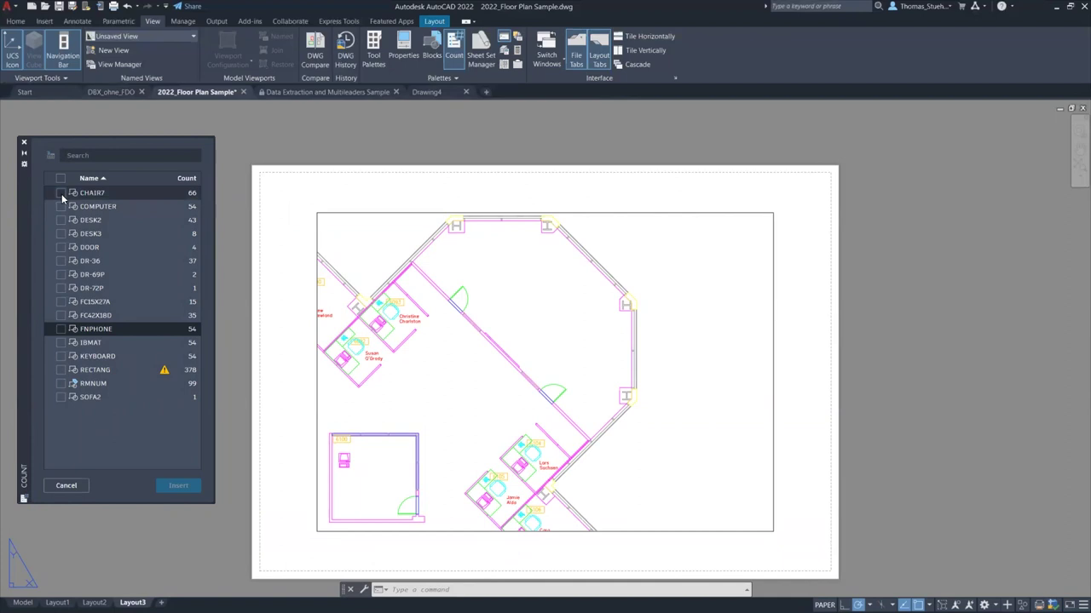
left_click(61, 194)
left_click(60, 206)
left_click(60, 220)
left_click(59, 233)
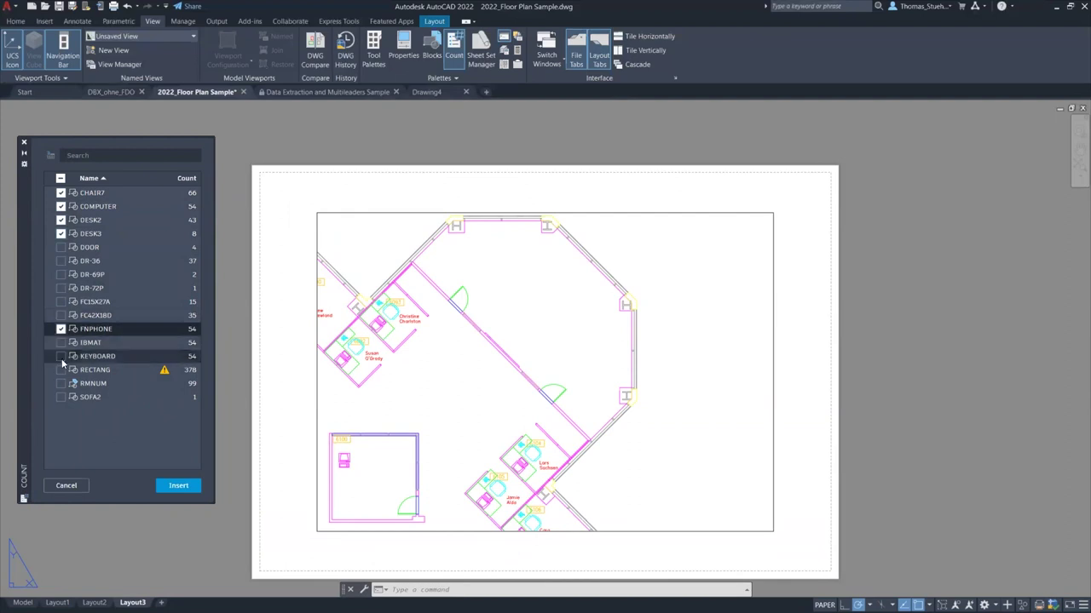
left_click(59, 330)
left_click(60, 343)
left_click(62, 356)
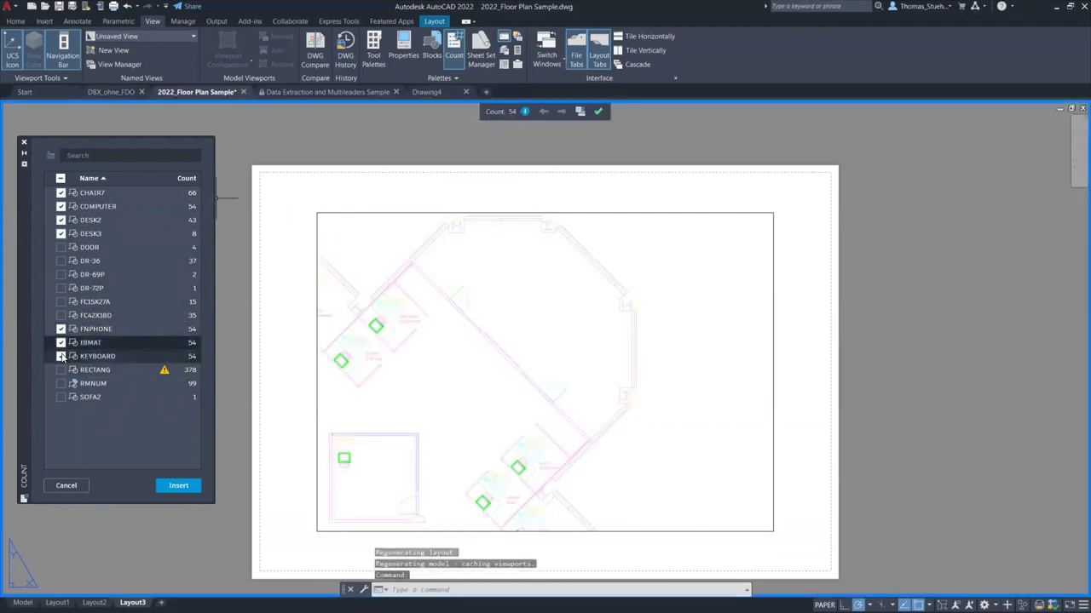
Narrow the floor plan viewport and place the count table to its right
left_click(644, 213)
left_click(772, 213)
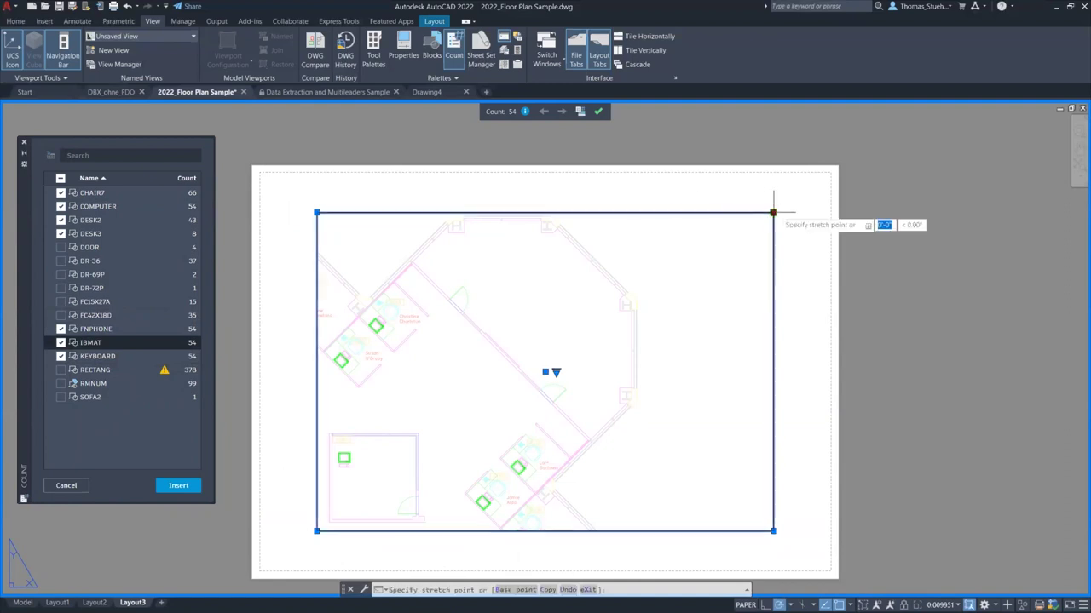
left_click(651, 213)
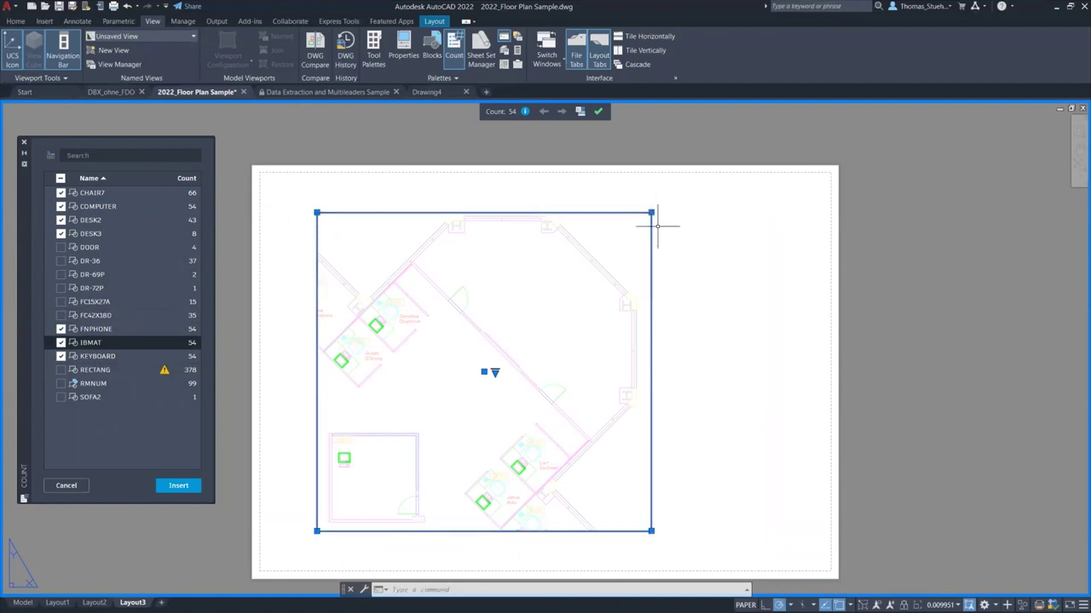
left_click(178, 485)
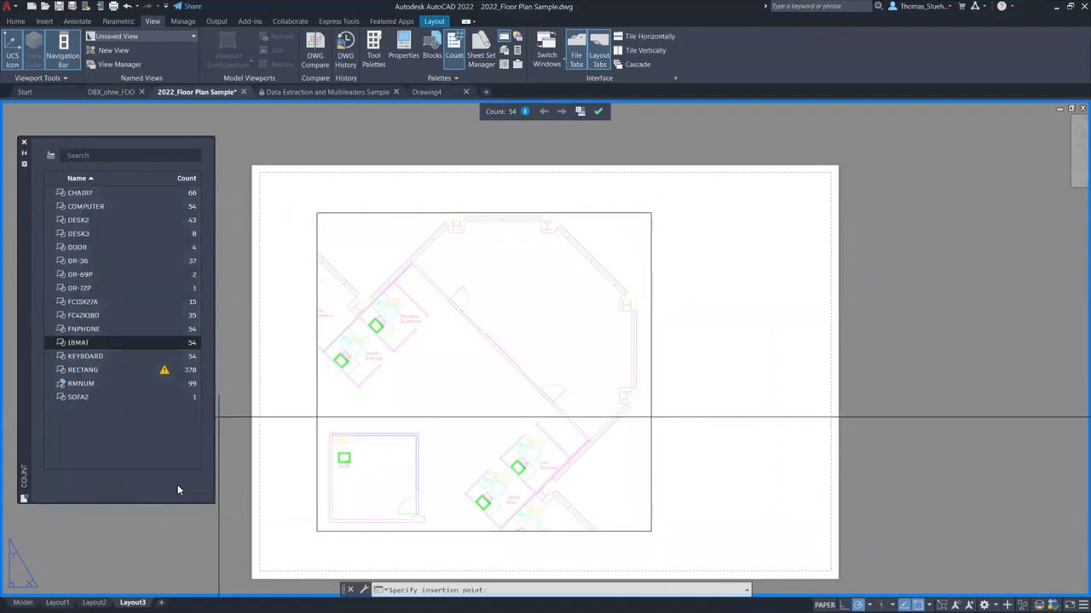
left_click(659, 213)
Shrink the count table with SCALE from its corner base point to fit beside the viewport
scroll(738, 277, "down", 4)
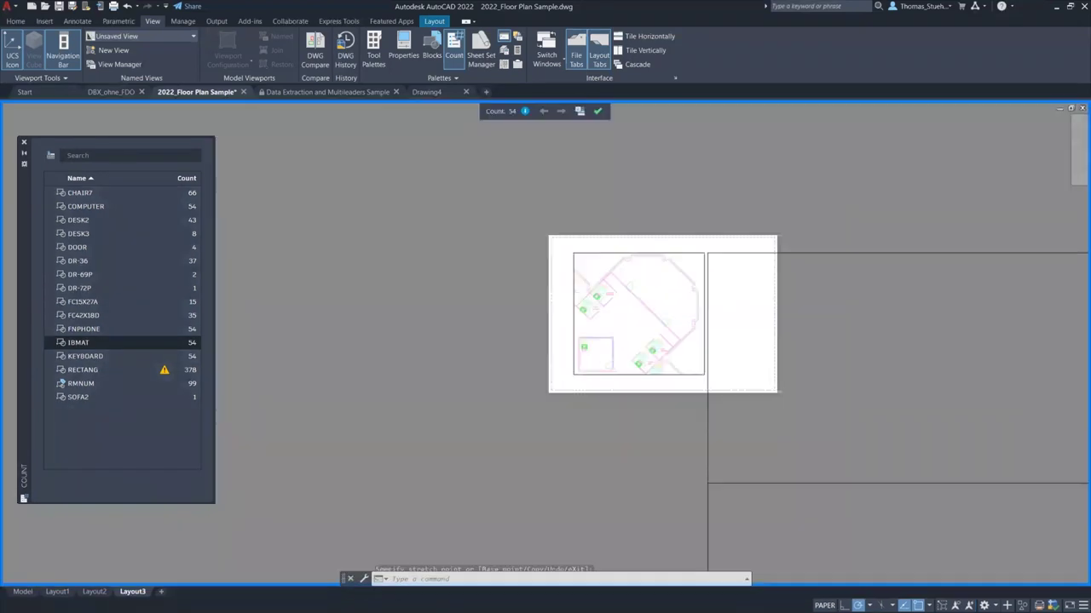
scroll(782, 270, "up", 10)
type("scla")
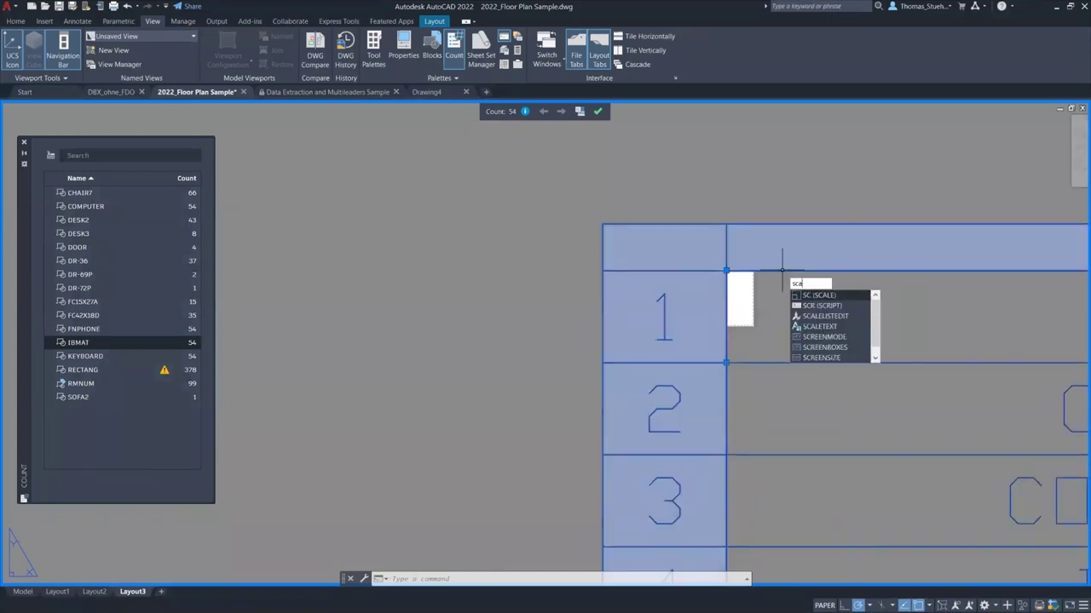
key("Return")
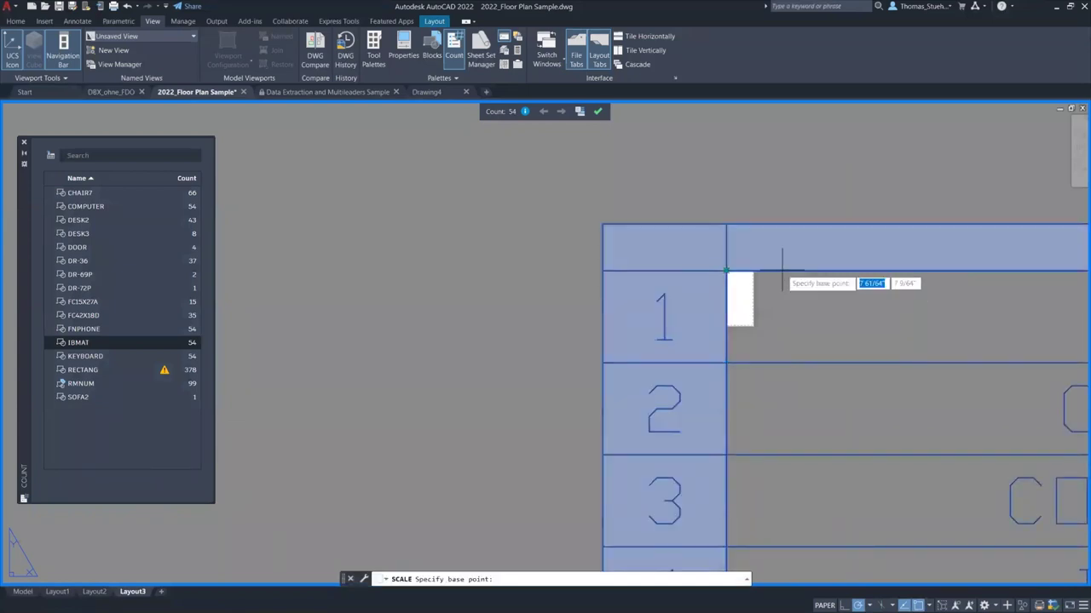
left_click(725, 271)
scroll(725, 273, "down", 8)
scroll(738, 274, "up", 5)
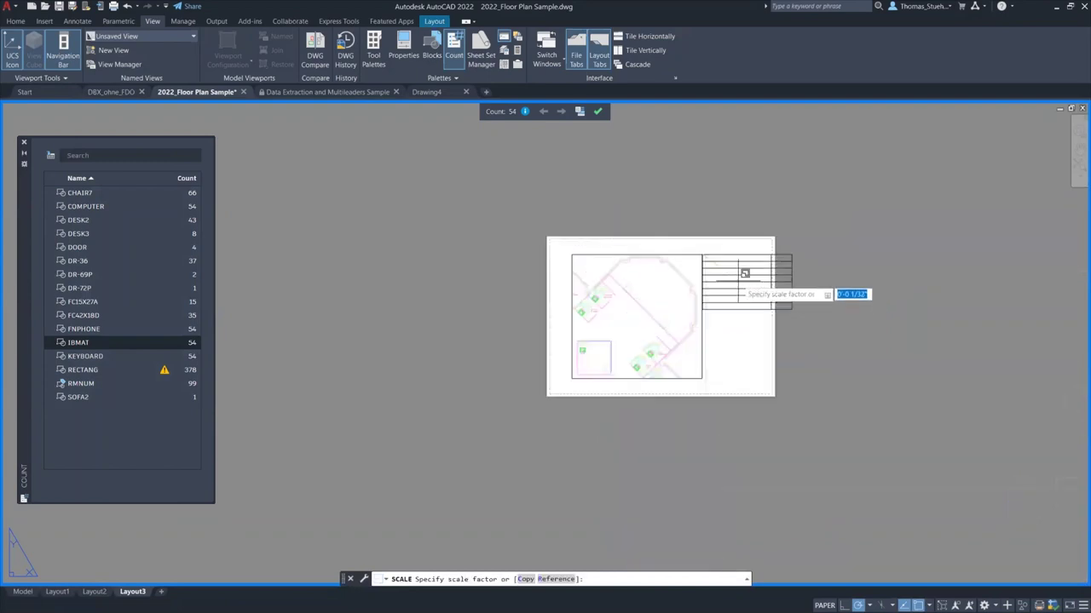
key("Escape")
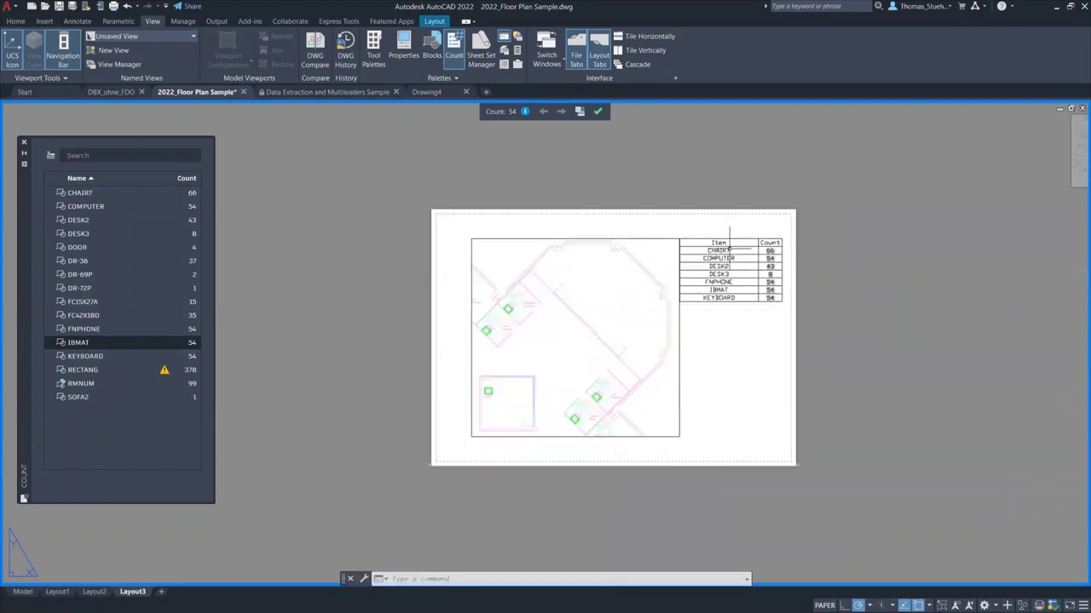
scroll(715, 281, "up", 4)
scroll(704, 289, "down", 2)
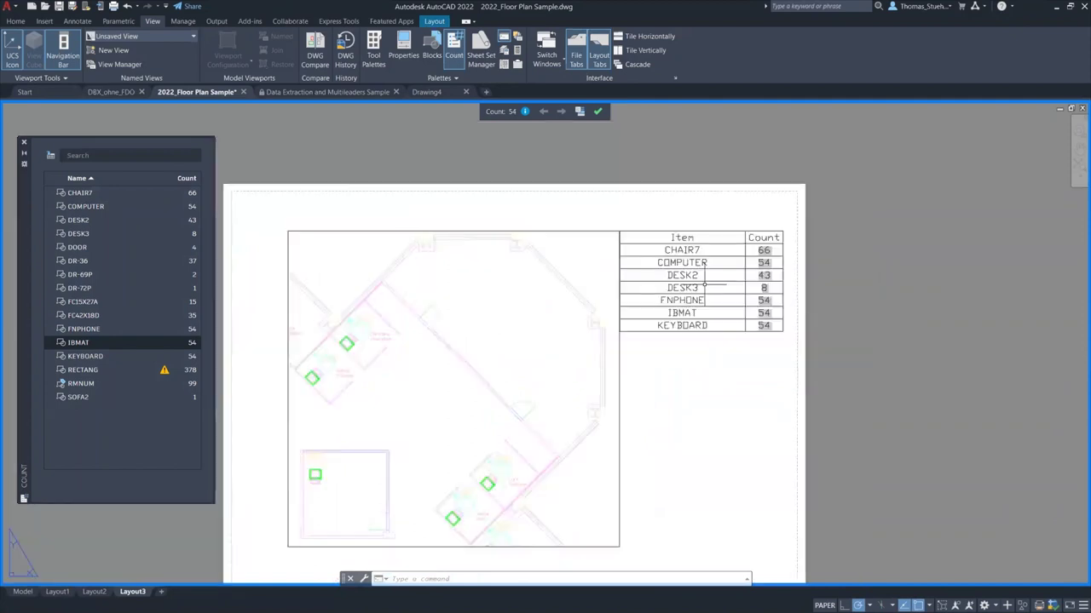
Rename the table's FNPHONE row to PHONE by deleting the 'FN' prefix
left_click(683, 300)
double_click(673, 300)
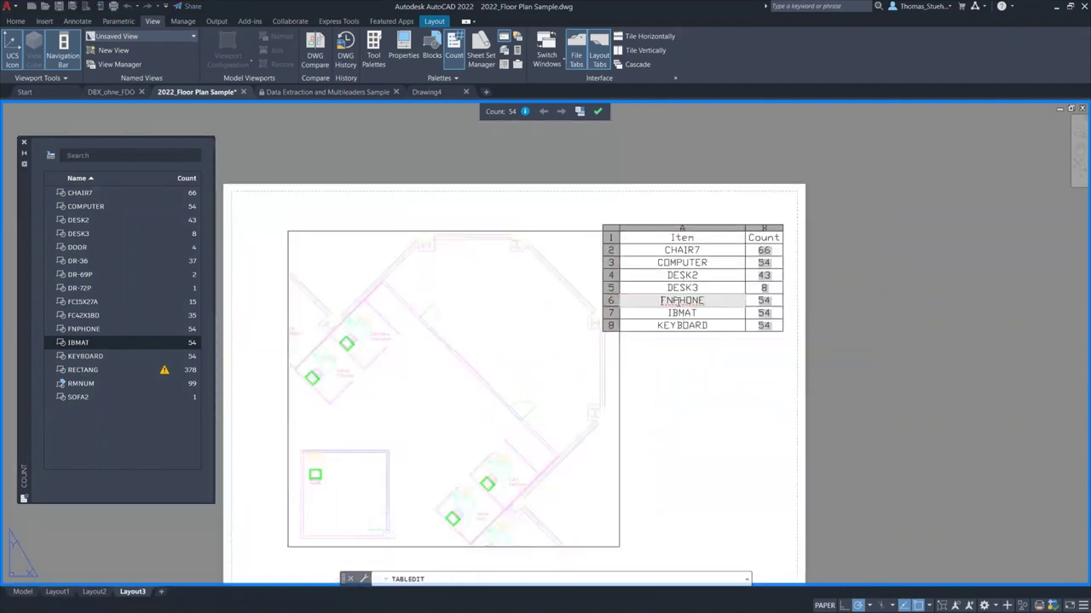
key("BackSpace")
key("BackSpace")
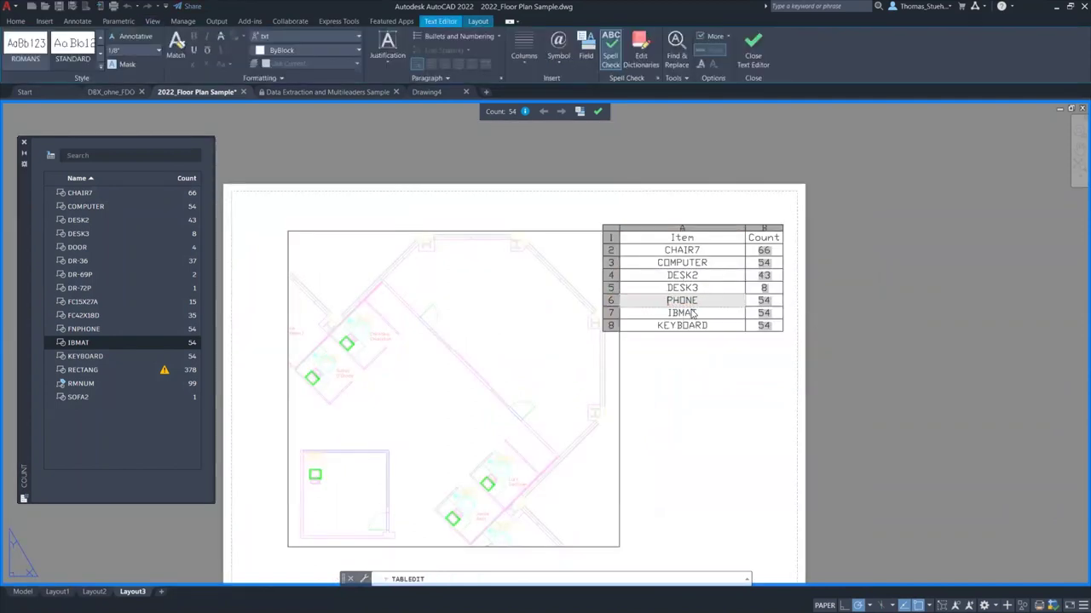
double_click(693, 313)
left_click(701, 370)
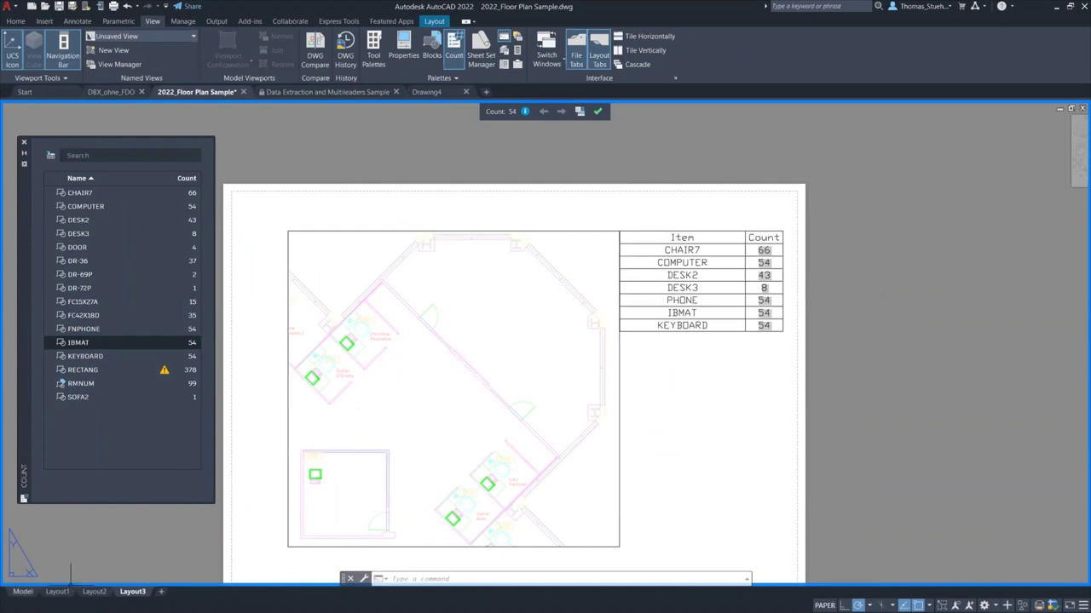
Delete three phone blocks in model space and confirm Layout3's table shows PHONE at 51
left_click(23, 591)
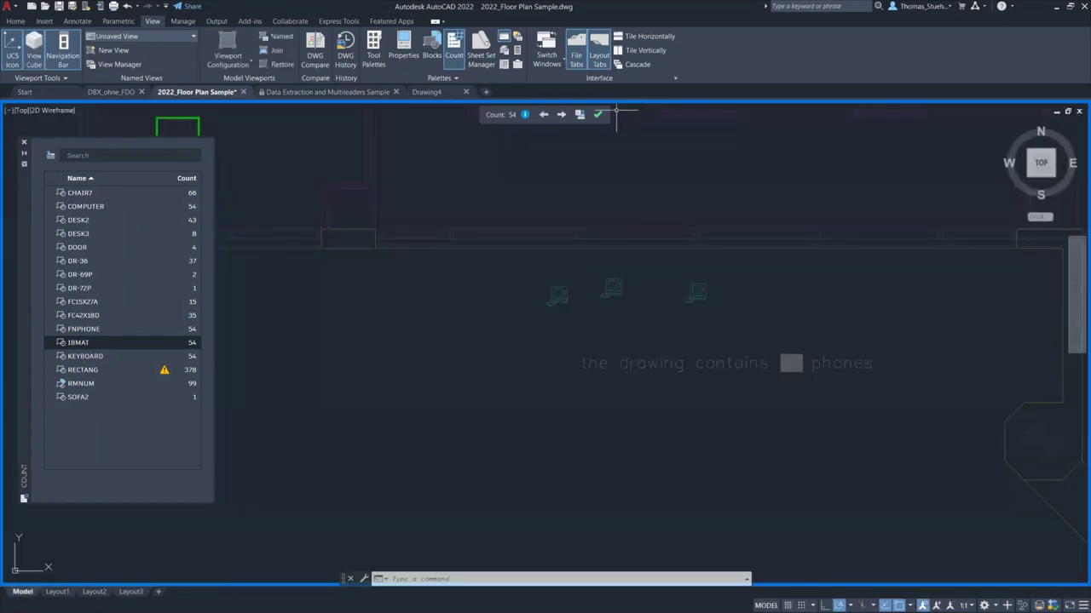
left_click(597, 114)
left_click(526, 267)
left_click(729, 310)
key("Delete")
left_click(132, 591)
left_click(763, 305)
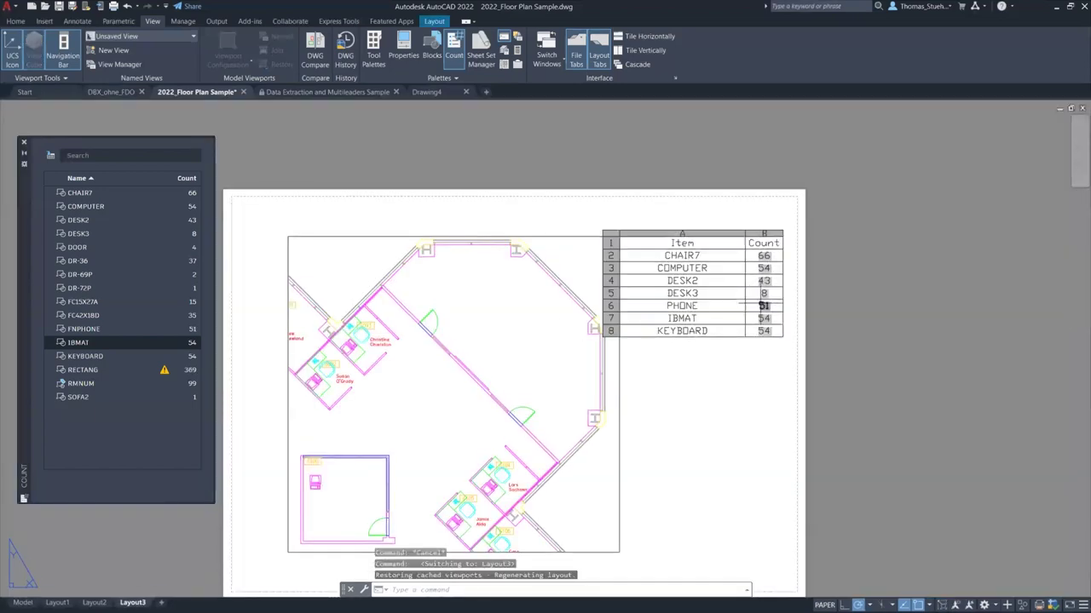
key("Escape")
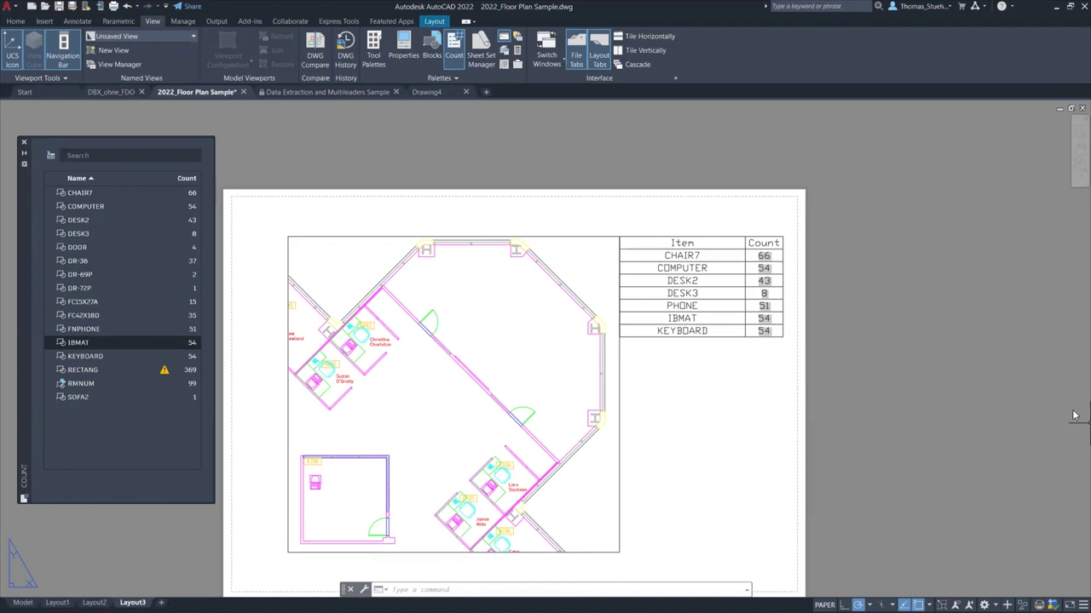
Close the Count palette and zoom out over the floor plan in model space
left_click(24, 143)
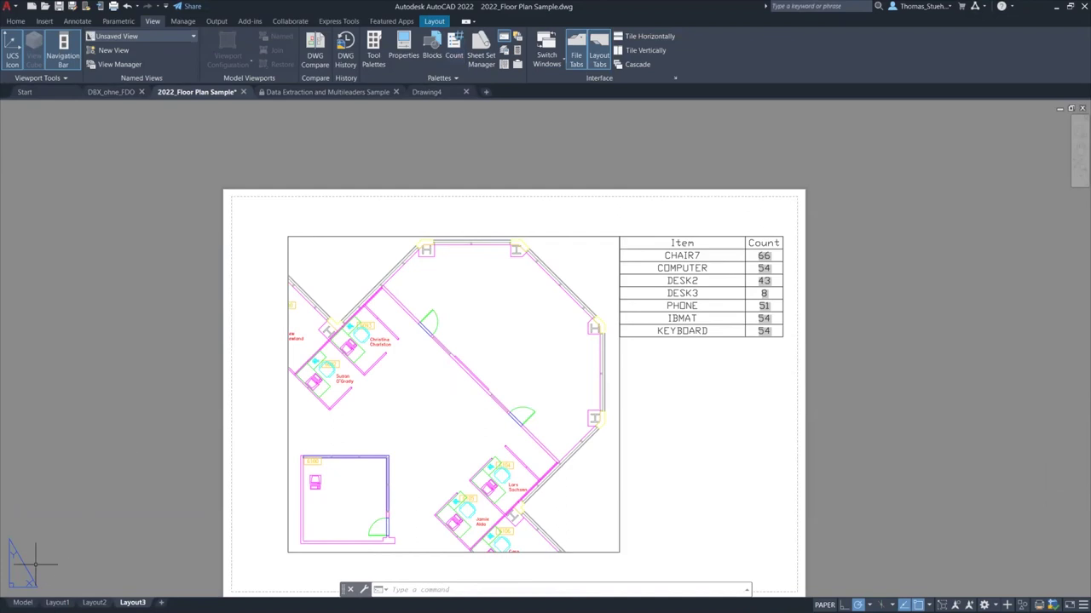
left_click(23, 603)
scroll(266, 314, "down", 6)
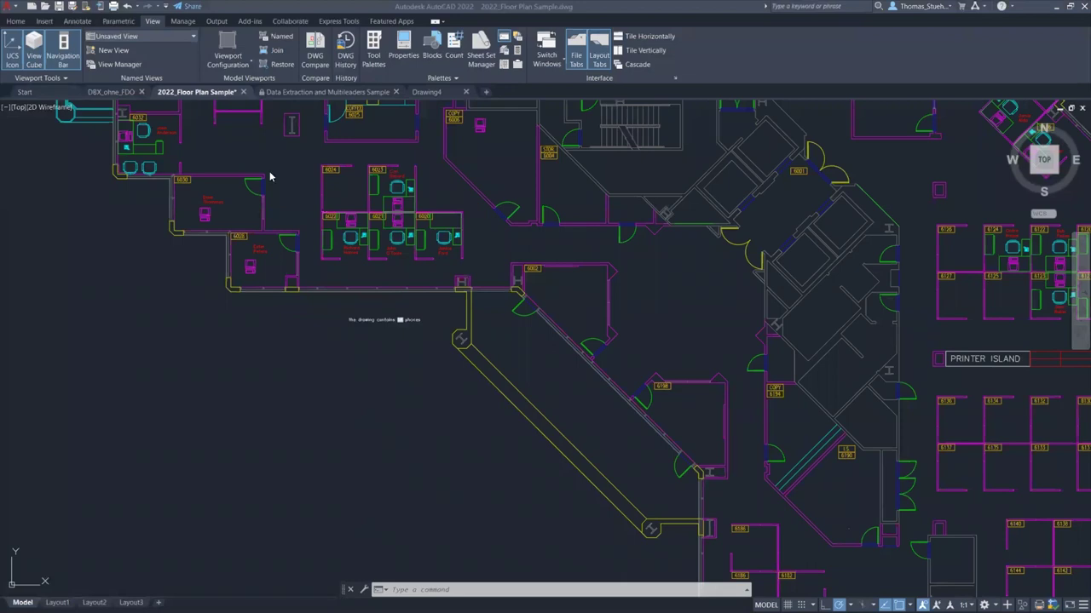
Start a Share Drawing link from the Collaborate tab set to View only
left_click(291, 21)
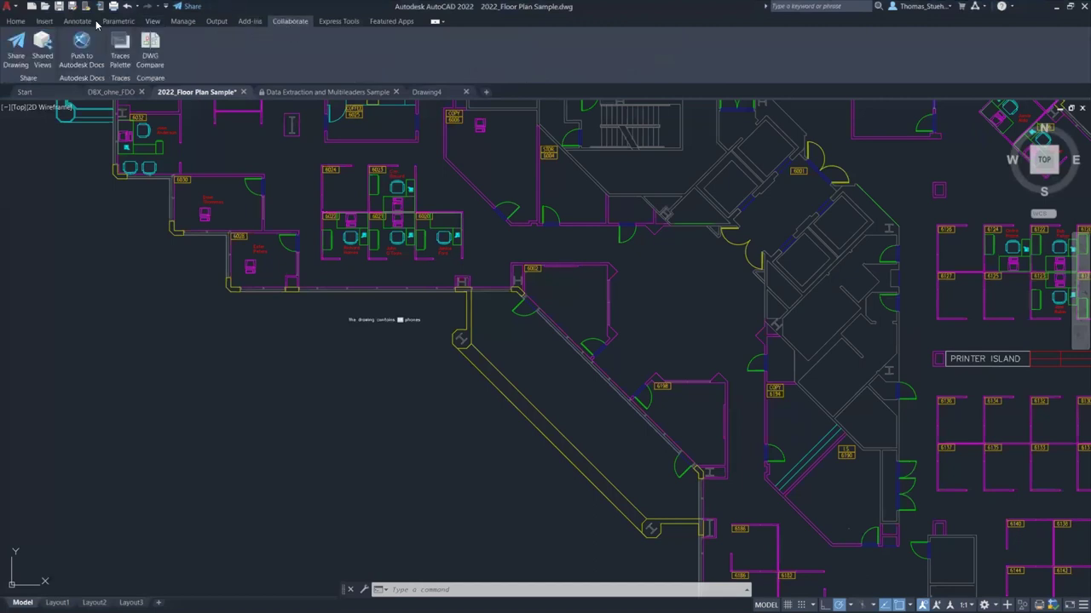
left_click(16, 48)
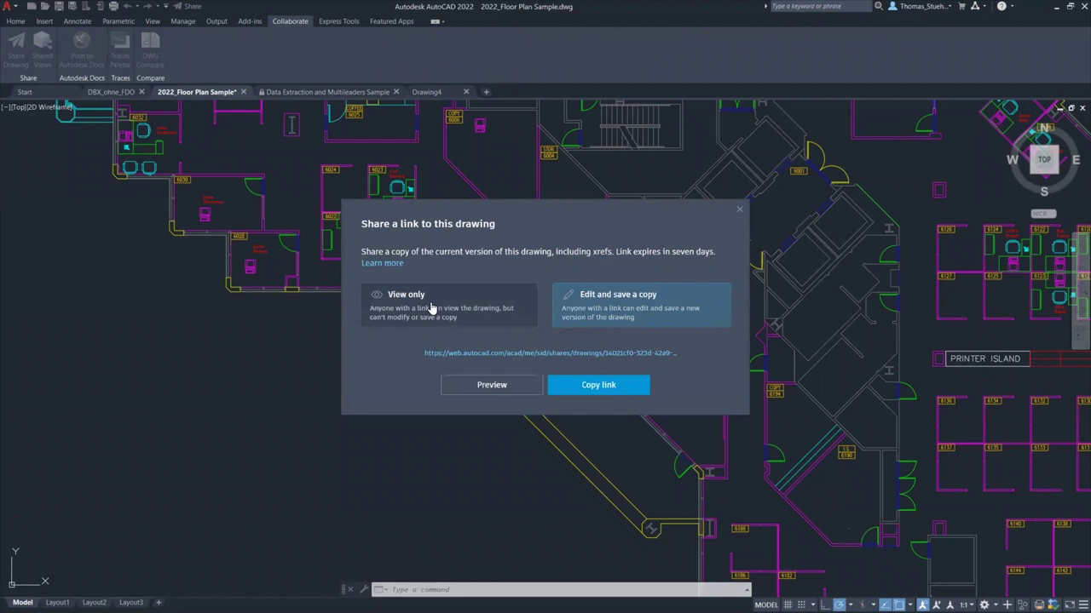
left_click(432, 308)
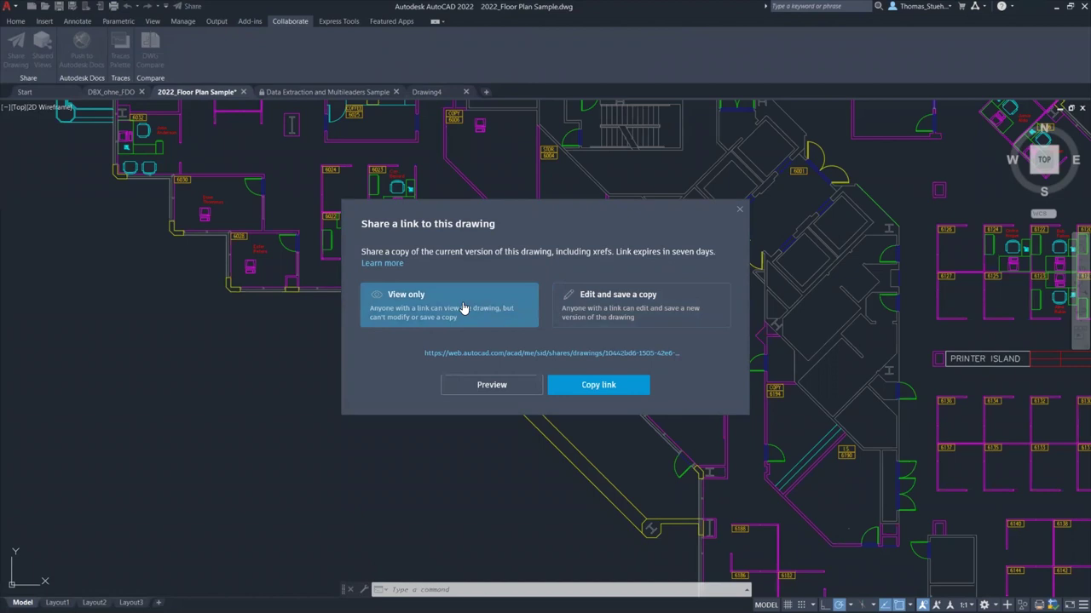
Open the view-only share link in a new browser tab, then copy the edit-a-copy link
left_click(600, 387)
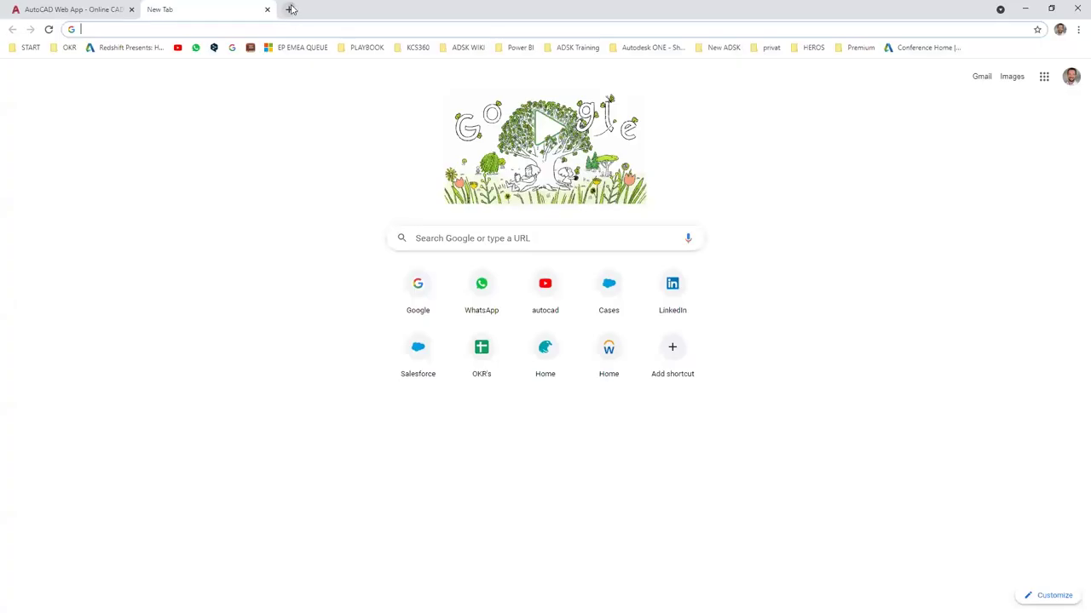
left_click(290, 9)
key("ctrl+v")
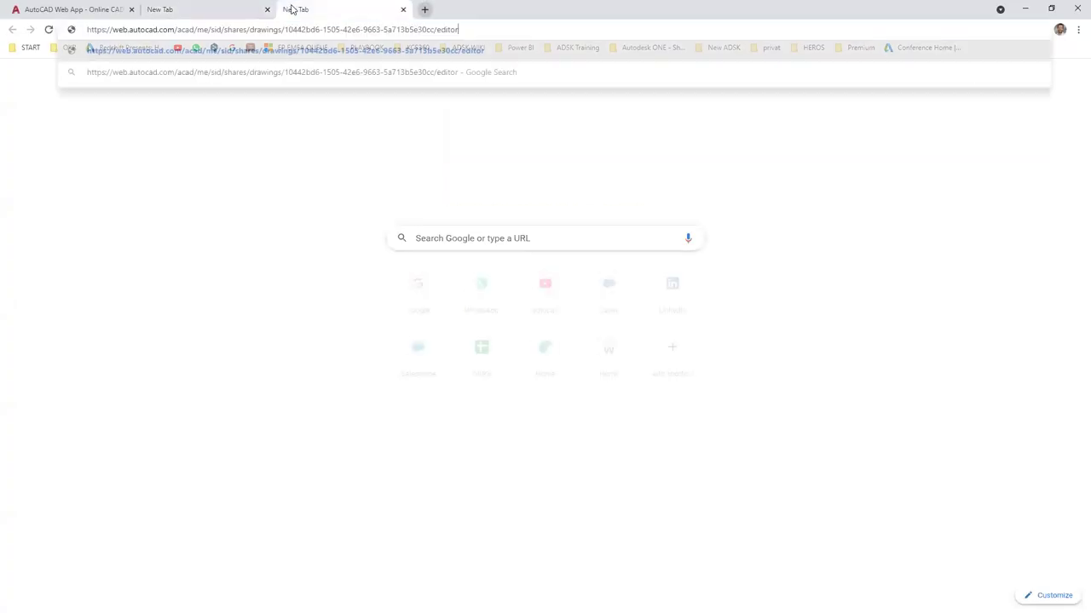
key("Return")
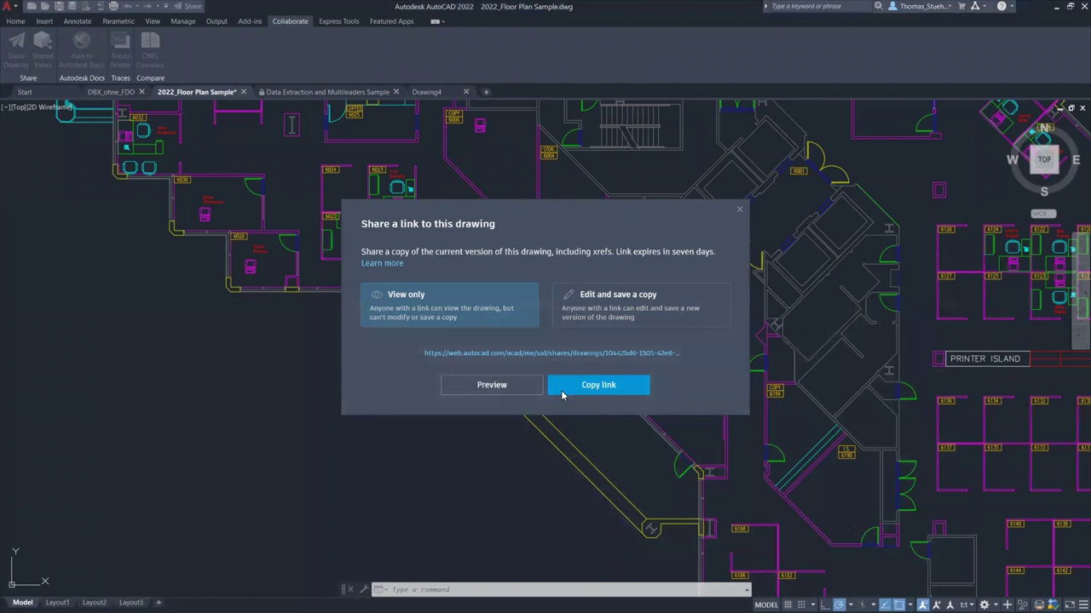
left_click(601, 310)
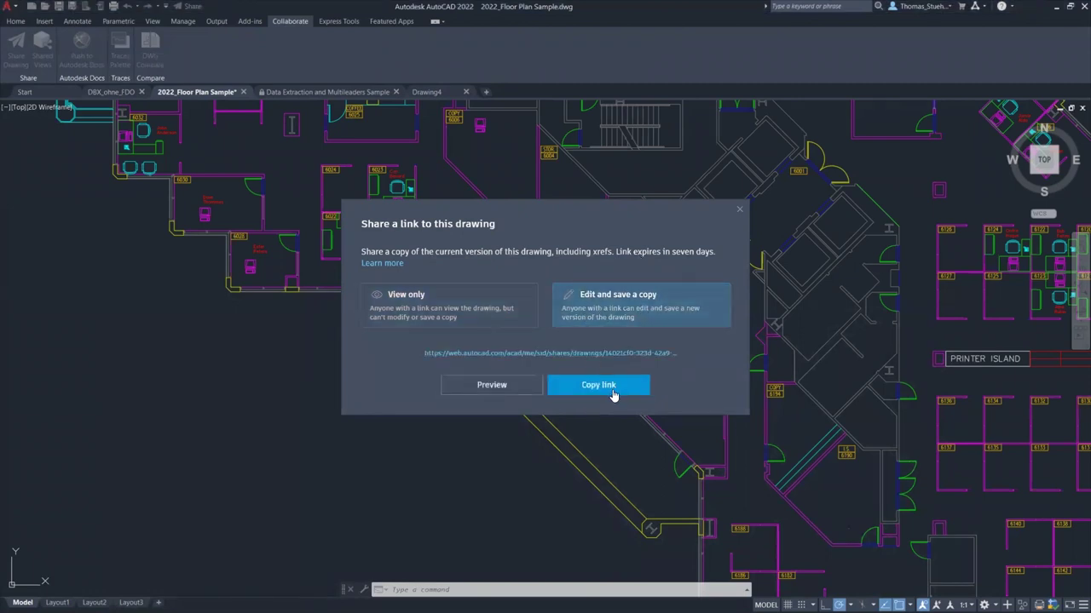
left_click(610, 387)
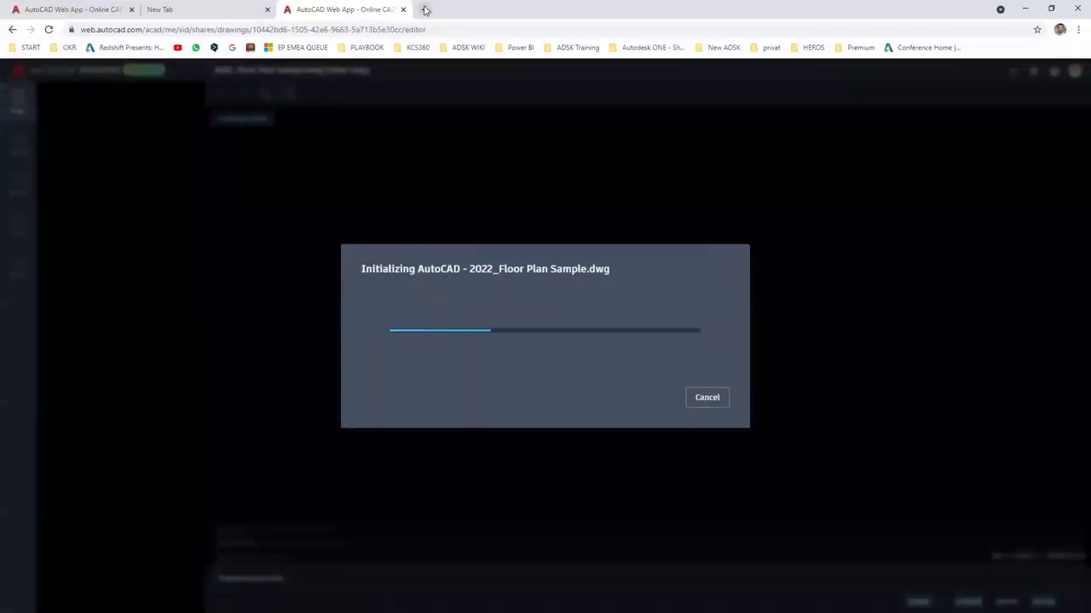
Load the editable share link in another browser tab, then return to the view-only drawing tab
left_click(425, 10)
key("ctrl+v")
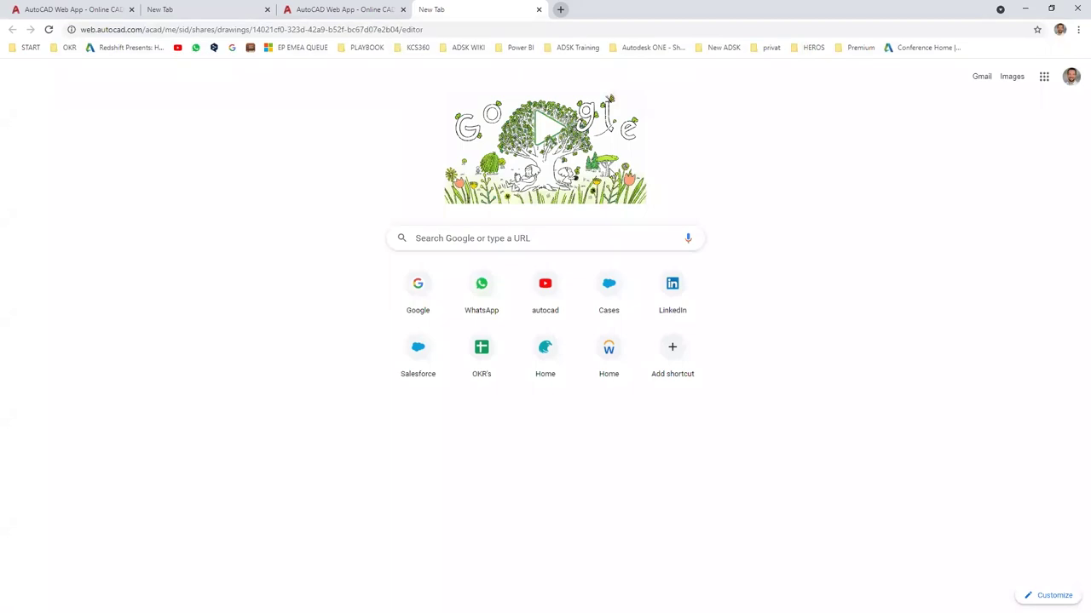
key("Return")
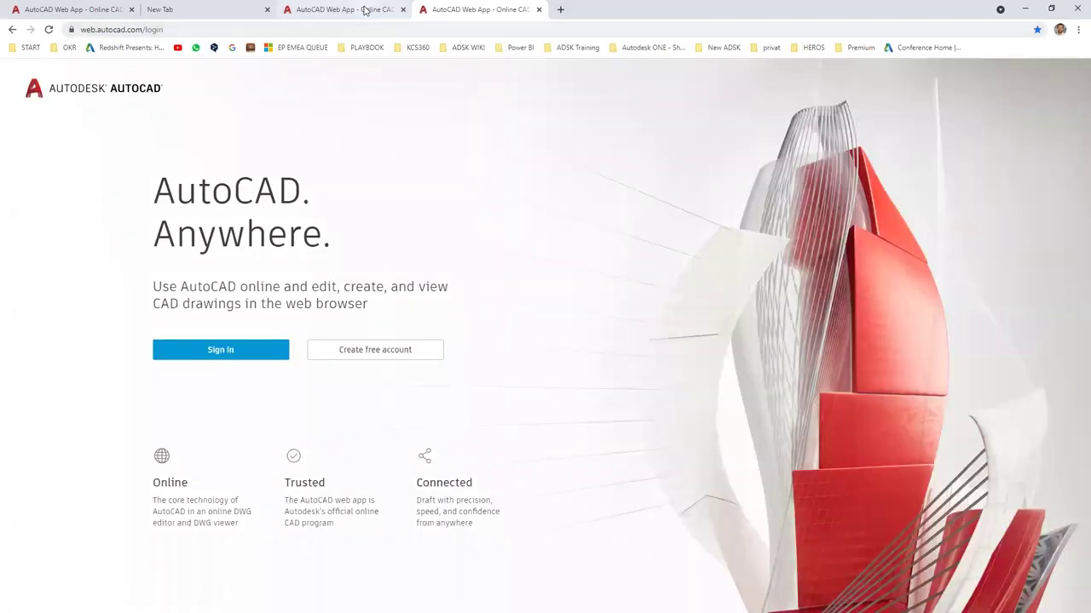
left_click(365, 9)
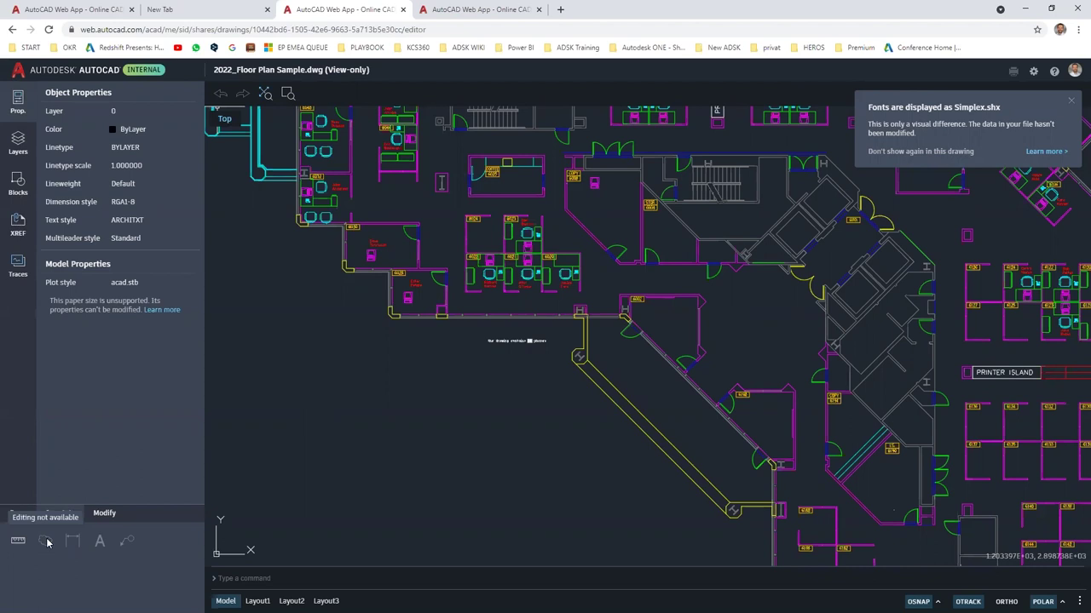
Browse the modify, annotation and drawing toolsets, then switch to the editable shared copy
left_click(104, 515)
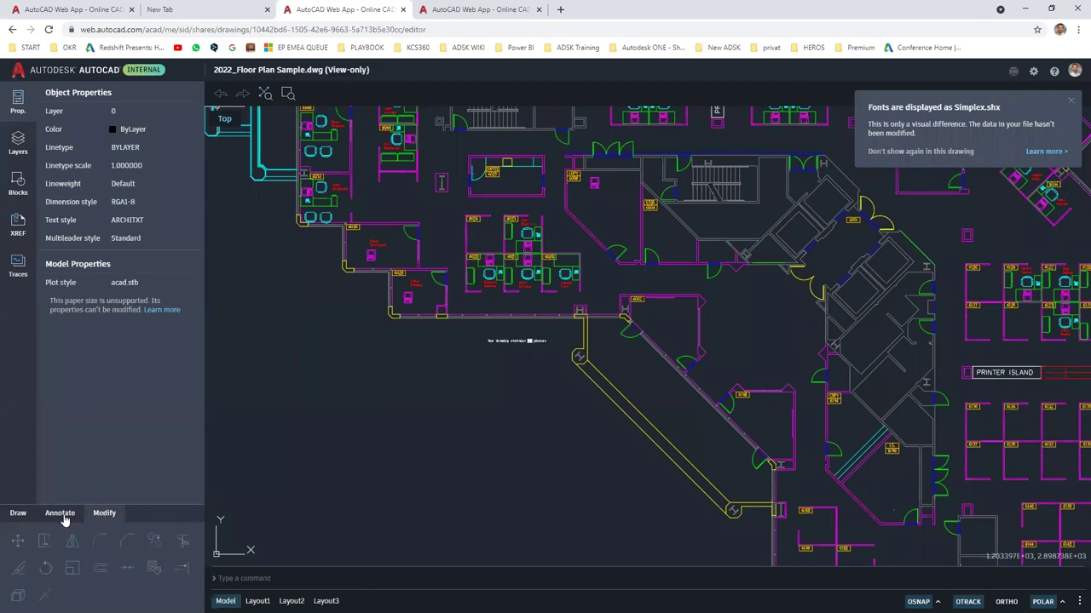
left_click(64, 516)
left_click(21, 514)
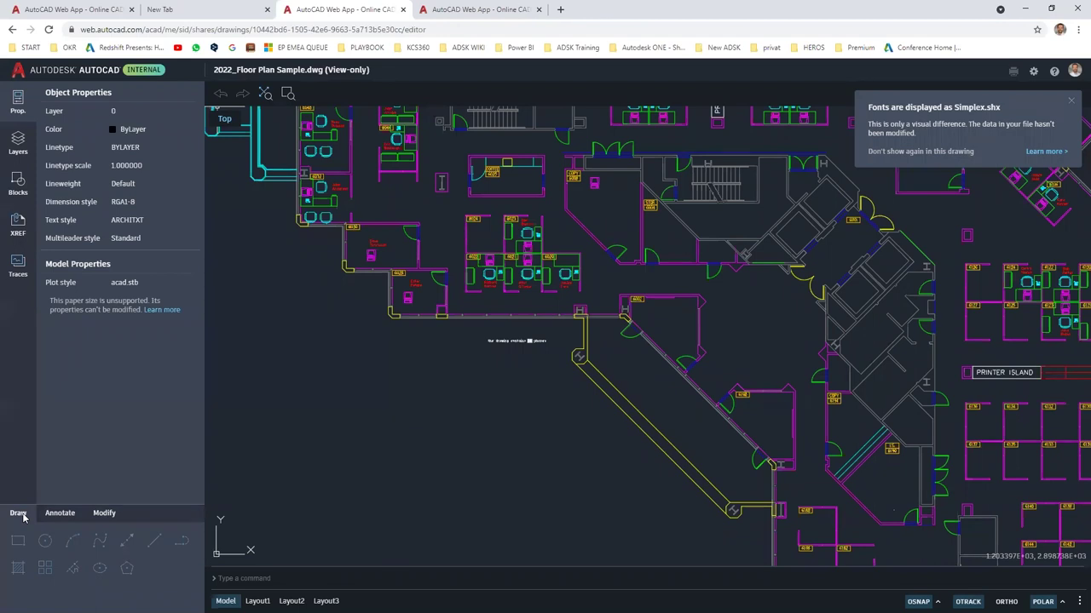
left_click(482, 8)
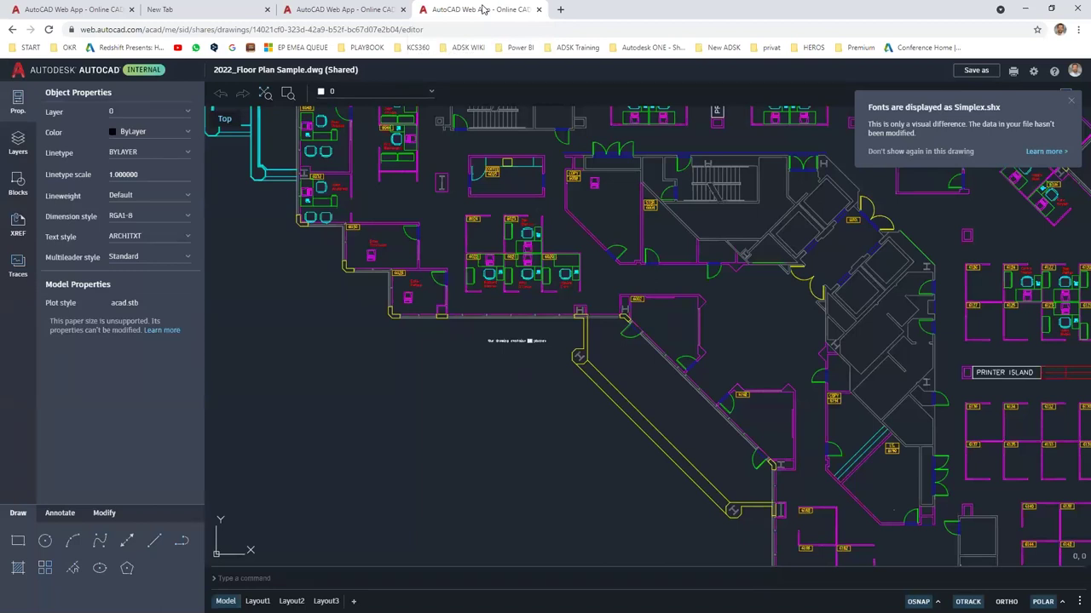
Draw a circle on the plan, then select the large white circle and delete it
left_click(44, 541)
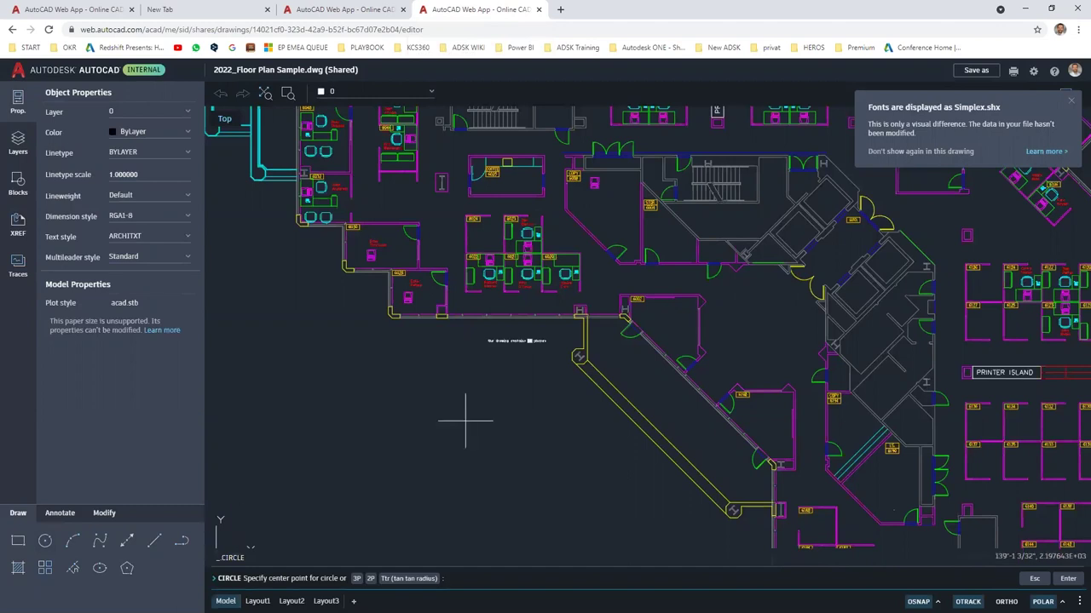
left_click(479, 393)
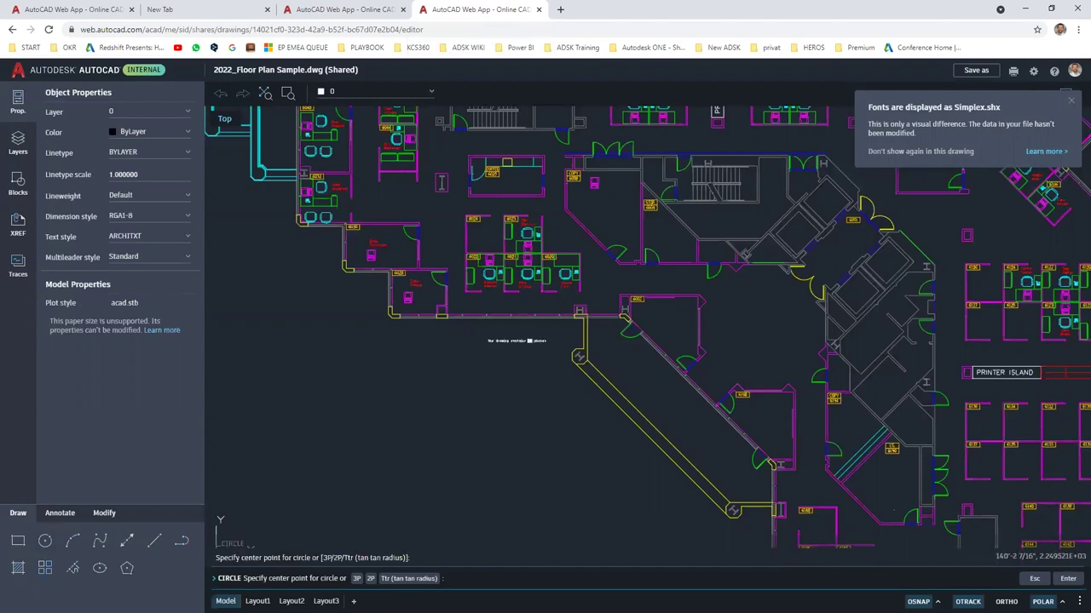
left_click(554, 452)
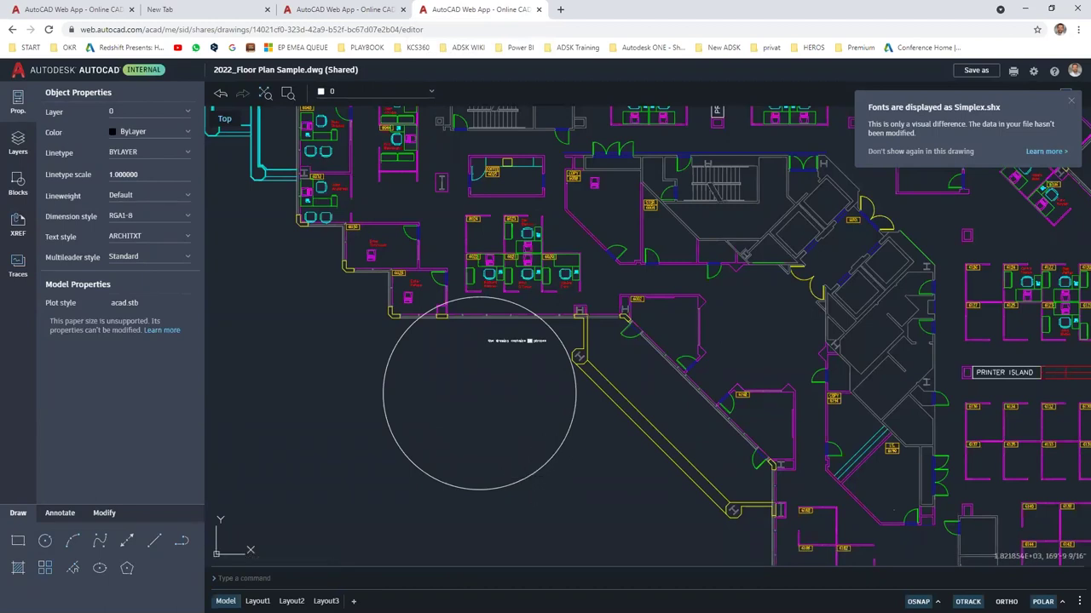
left_click(532, 474)
key("Delete")
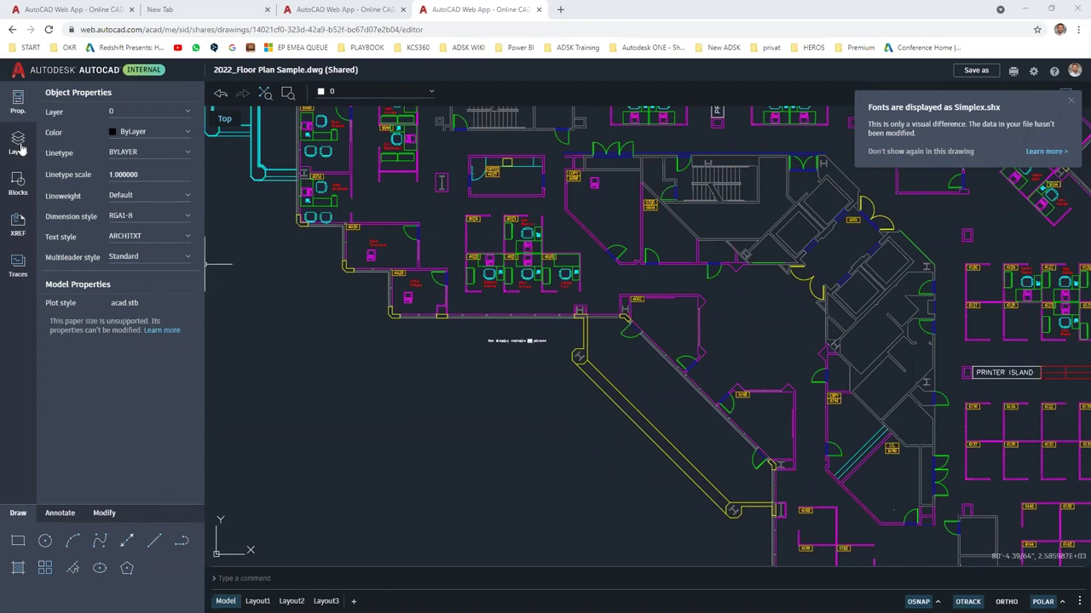
Create a new trace, Trace1, over the floor plan from the Traces panel
left_click(18, 264)
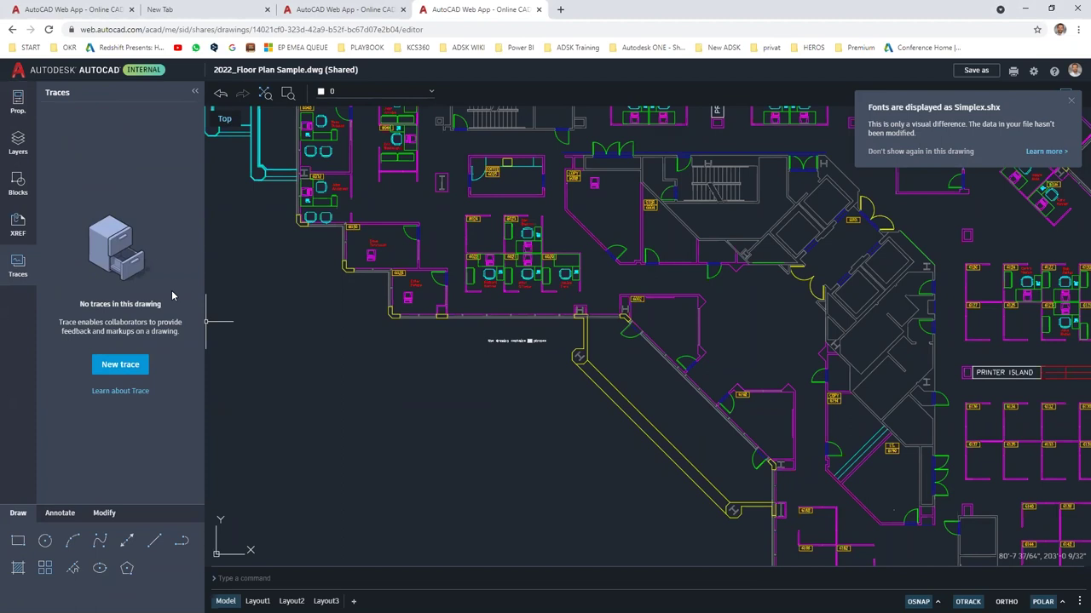
left_click(122, 365)
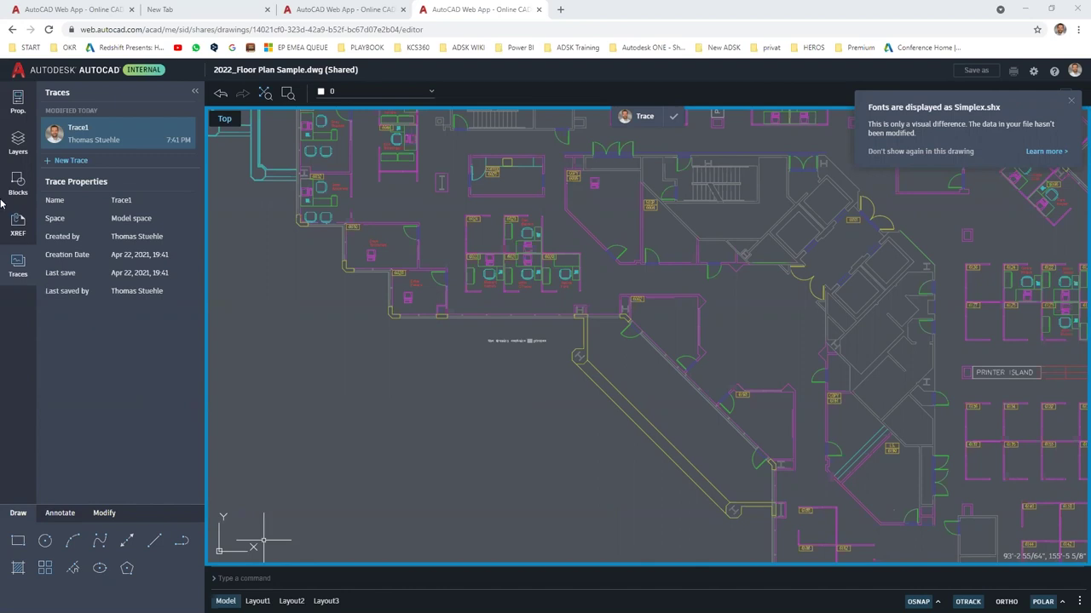
Add a green layer named TRACE -NEW and pick it as current in the layer dropdown
left_click(18, 147)
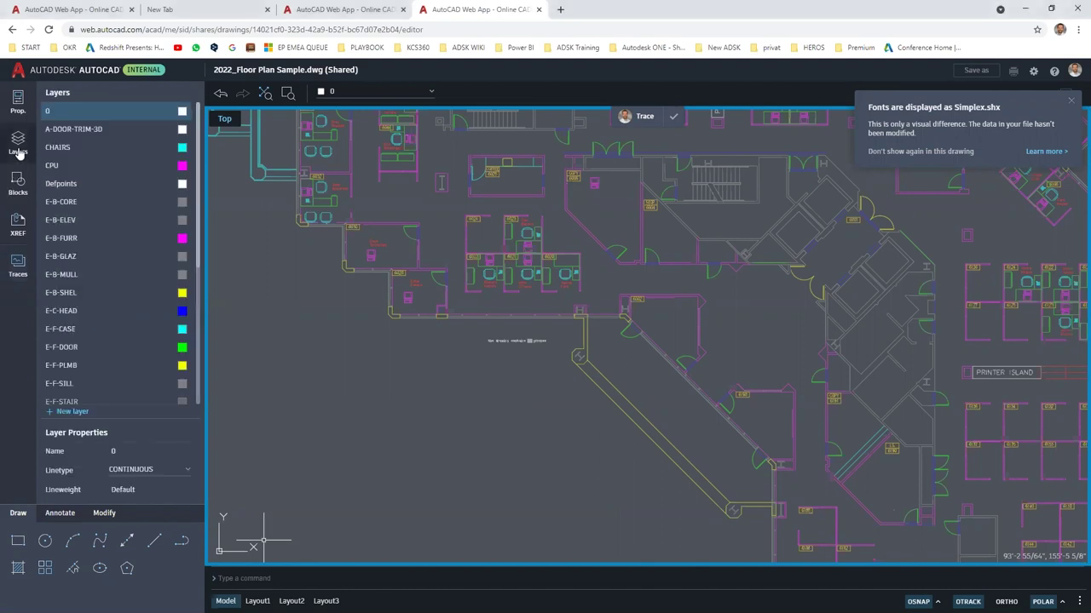
left_click(74, 412)
type("TRA")
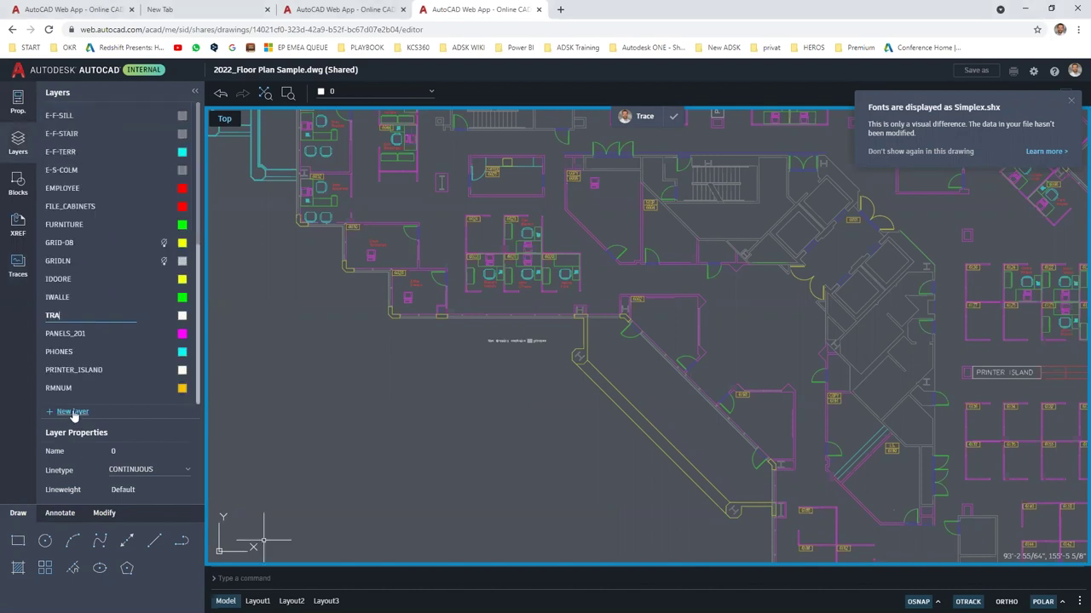
type("CE -NEW")
left_click(182, 316)
key("Escape")
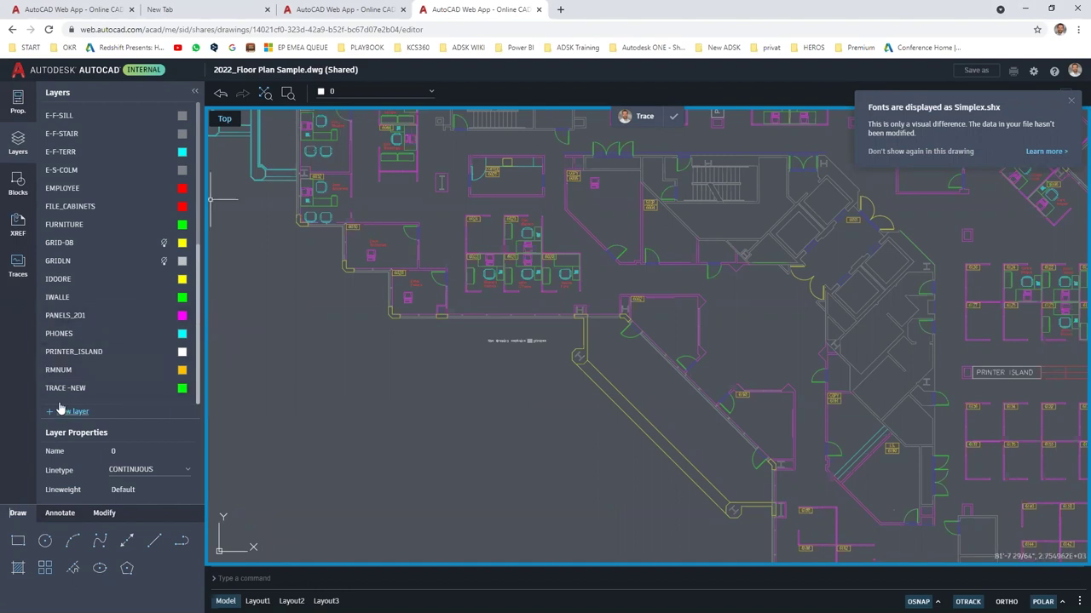
left_click(19, 266)
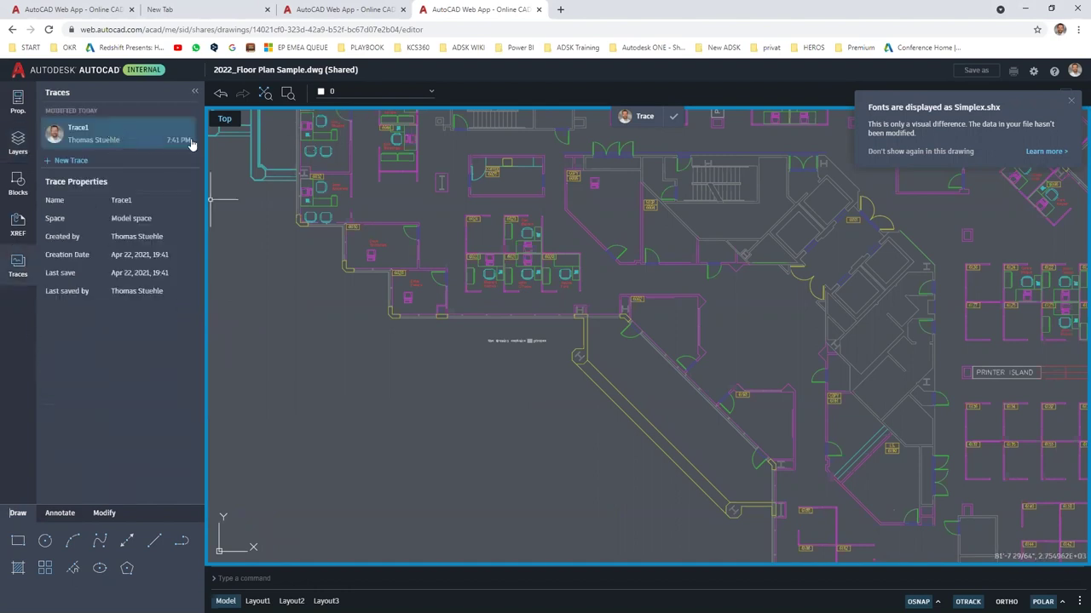
left_click(431, 91)
scroll(363, 219, "down", 5)
left_click(360, 273)
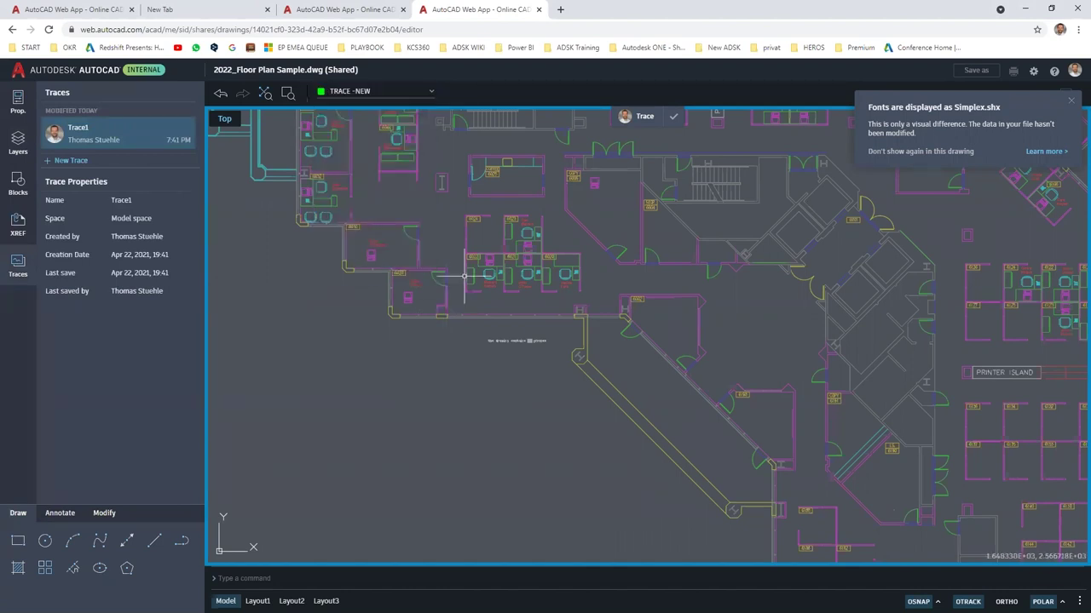
Zoom into room 6028 and insert a CHAIR7 block beside the computer
scroll(464, 275, "up", 6)
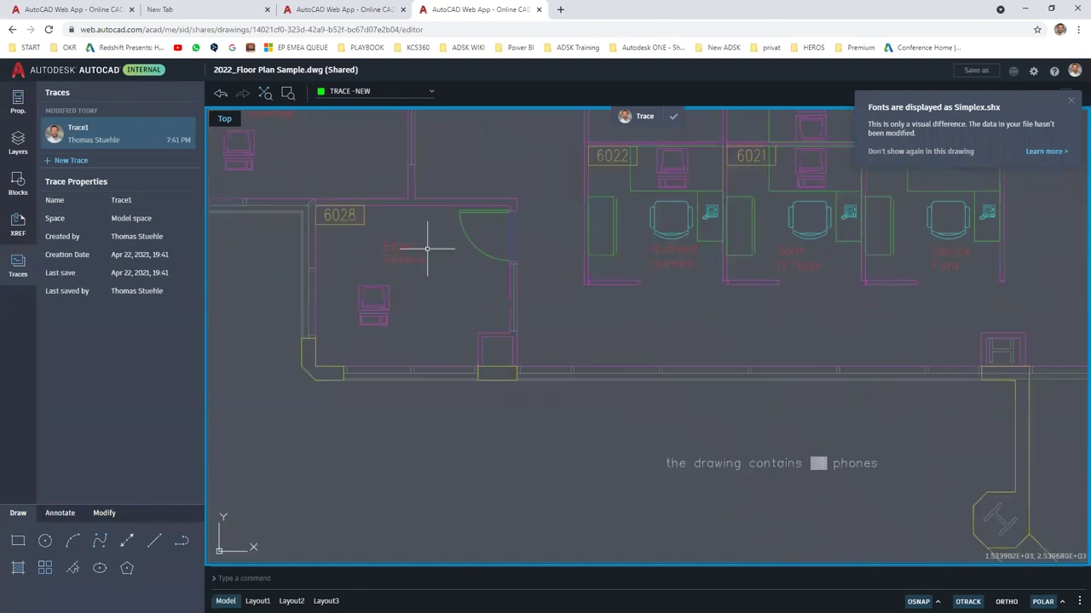
scroll(428, 249, "up", 2)
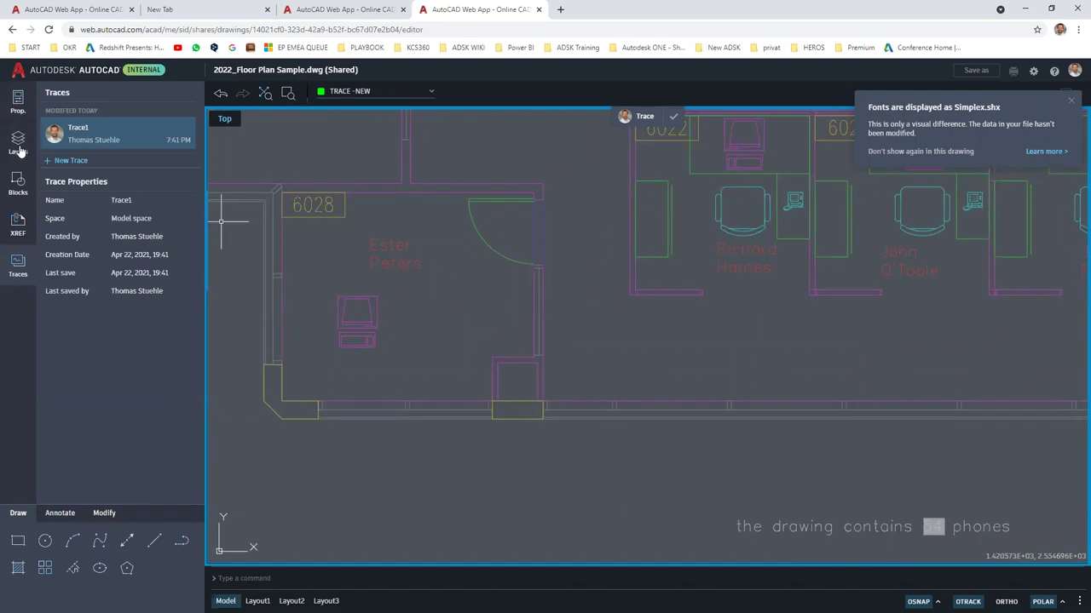
left_click(17, 190)
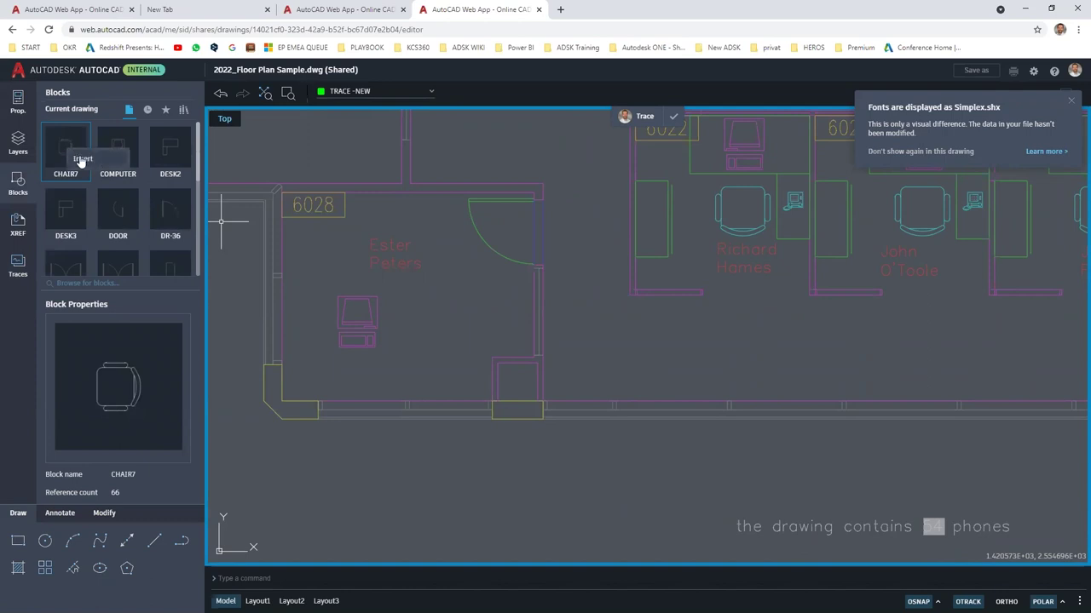
left_click(81, 161)
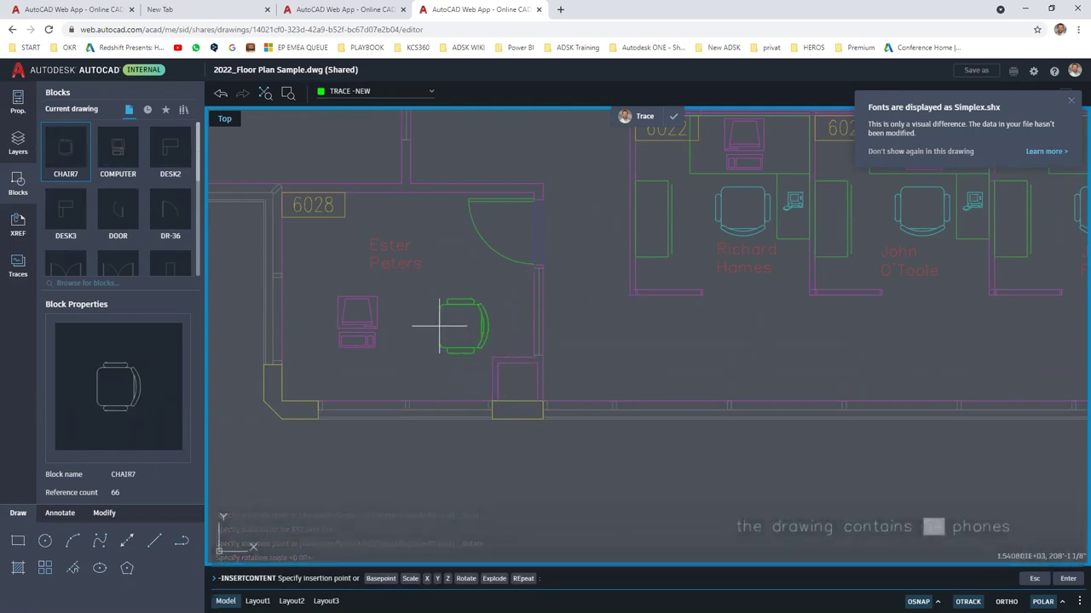
left_click(430, 321)
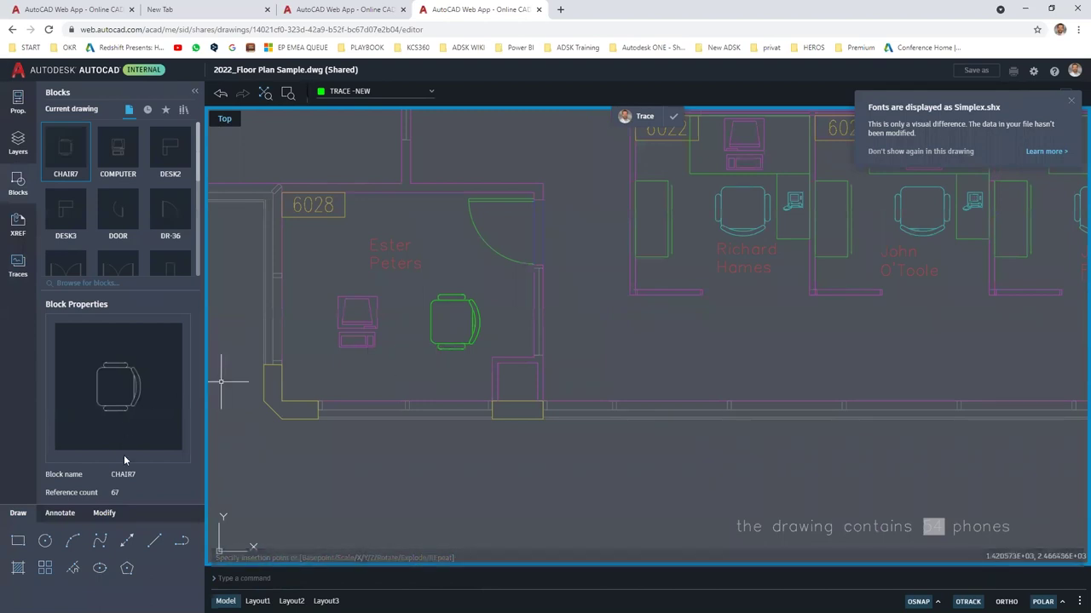
left_click(68, 513)
left_click(126, 542)
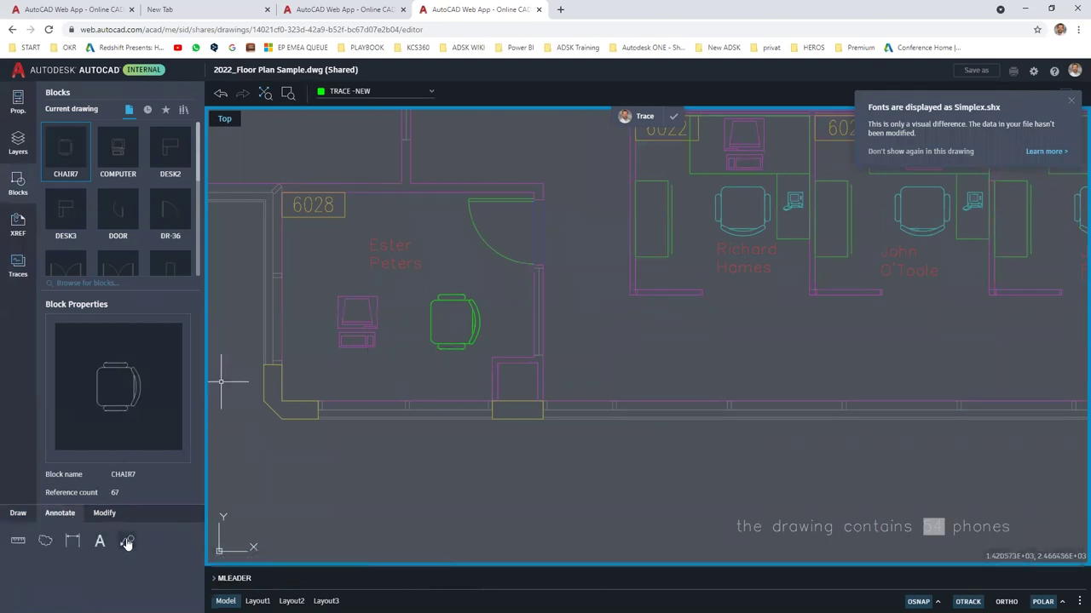
Draw a leader from the new chair with a note requesting a leather chair
left_click(452, 332)
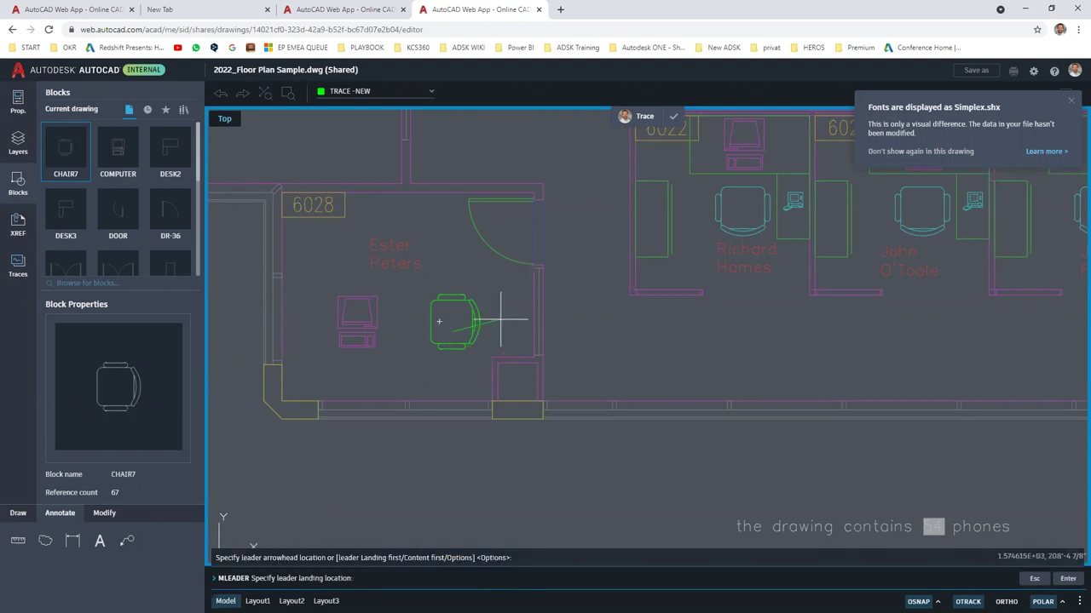
left_click(582, 332)
type("Ester nee")
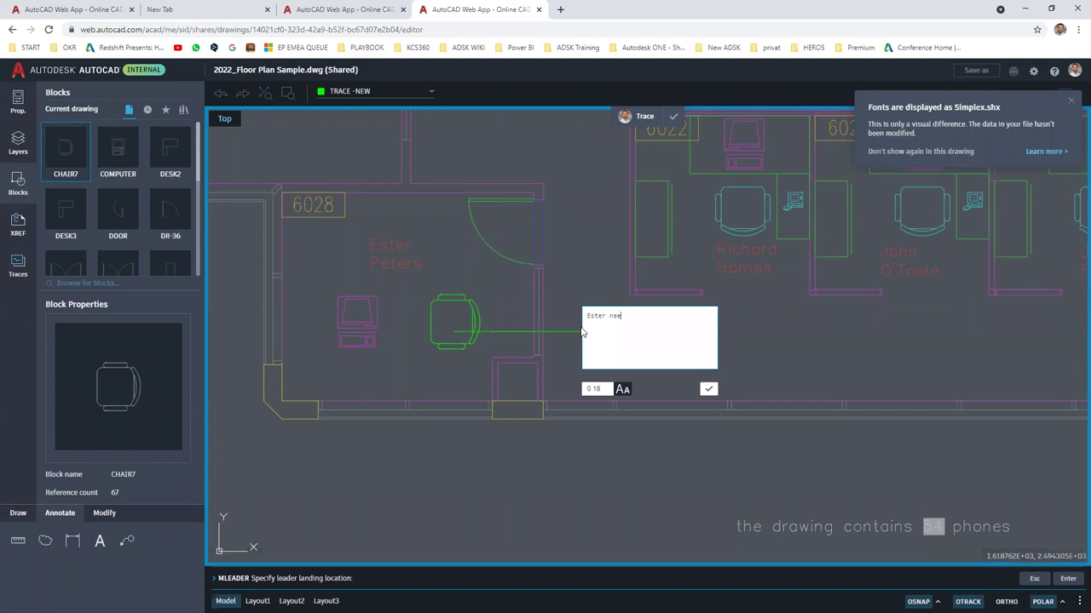
type("ds a chari.")
key("BackSpace")
key("BackSpace")
type("ir. Leather")
type("chair")
key("BackSpace")
key("BackSpace")
key("BackSpace")
key("BackSpace")
key("BackSpace")
key("BackSpace")
key("BackSpace")
type("Upho")
key("BackSpace")
key("BackSpace")
type("please")
Set the note's text height to 5, confirm it, and finish the trace
left_click(608, 388)
type("5")
left_click(708, 389)
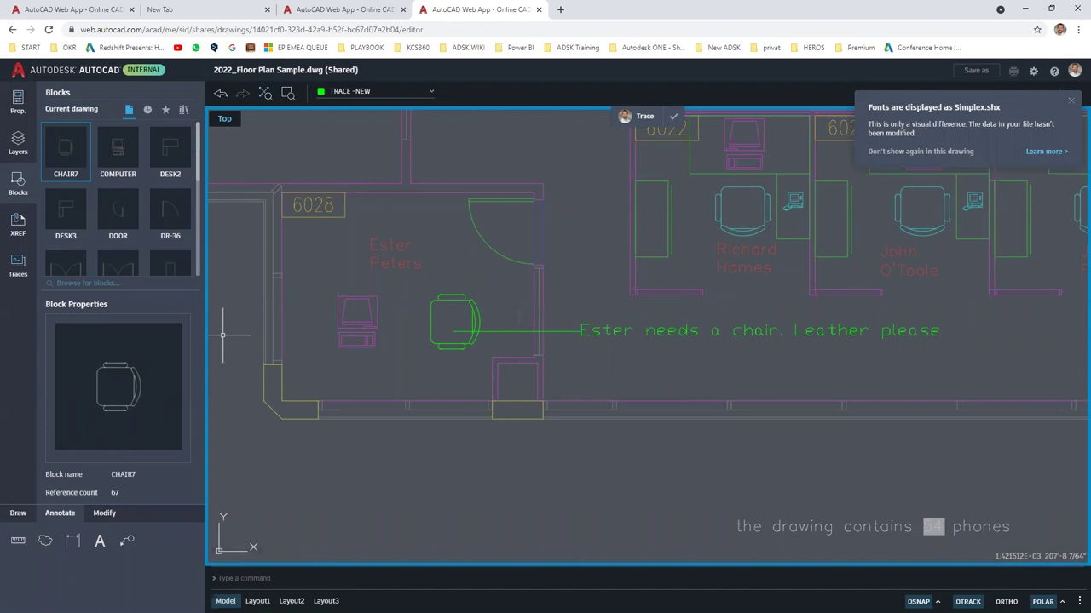
left_click(673, 119)
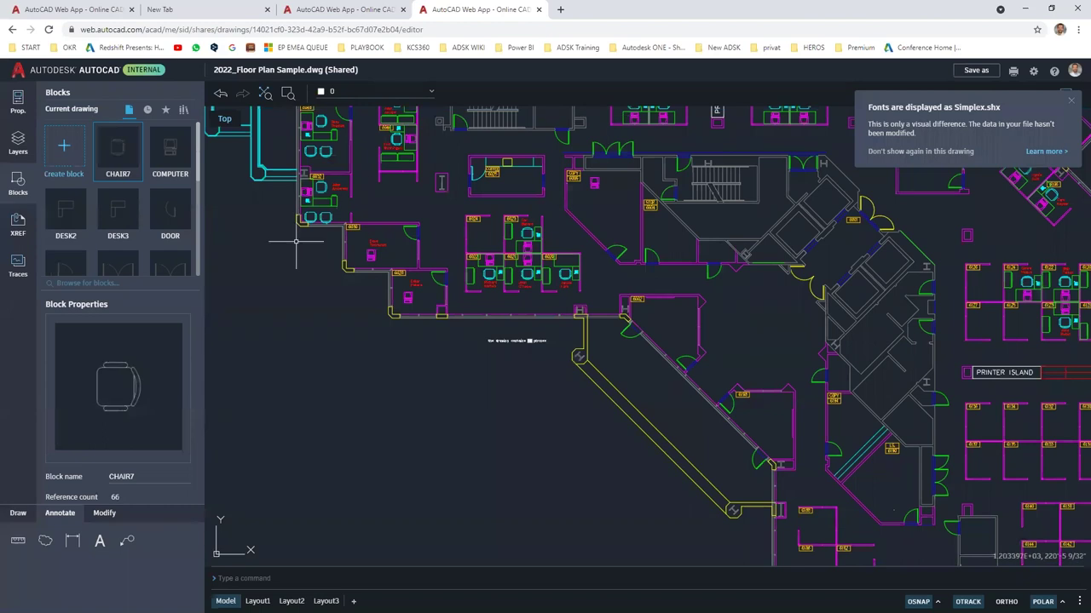
Try saving a copy with _trace2 appended to the name, cancelling the existing-file warning
left_click(20, 145)
scroll(90, 308, "down", 5)
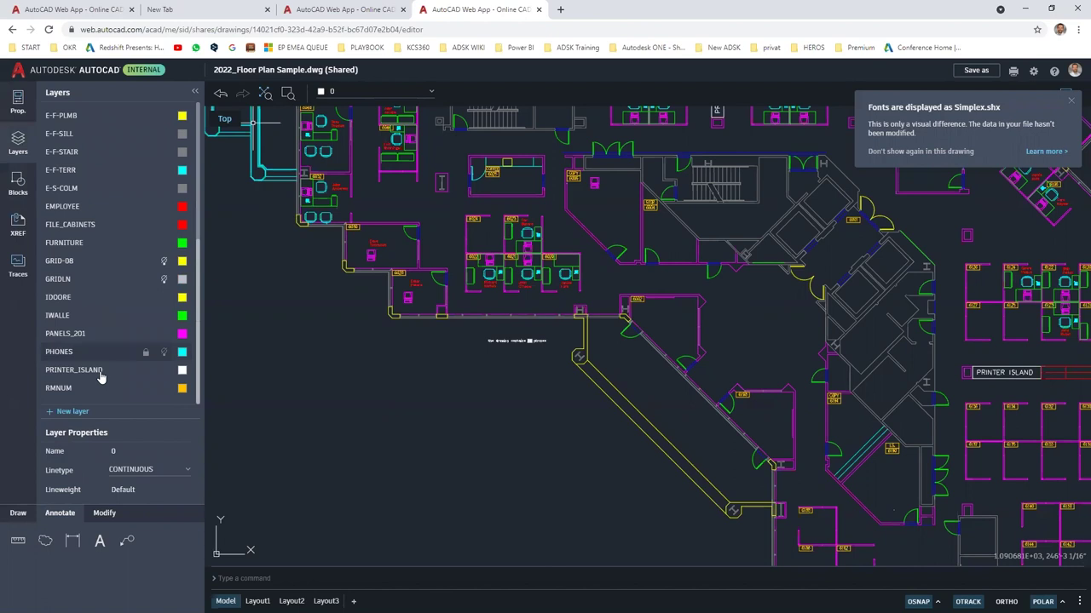
scroll(100, 376, "up", 5)
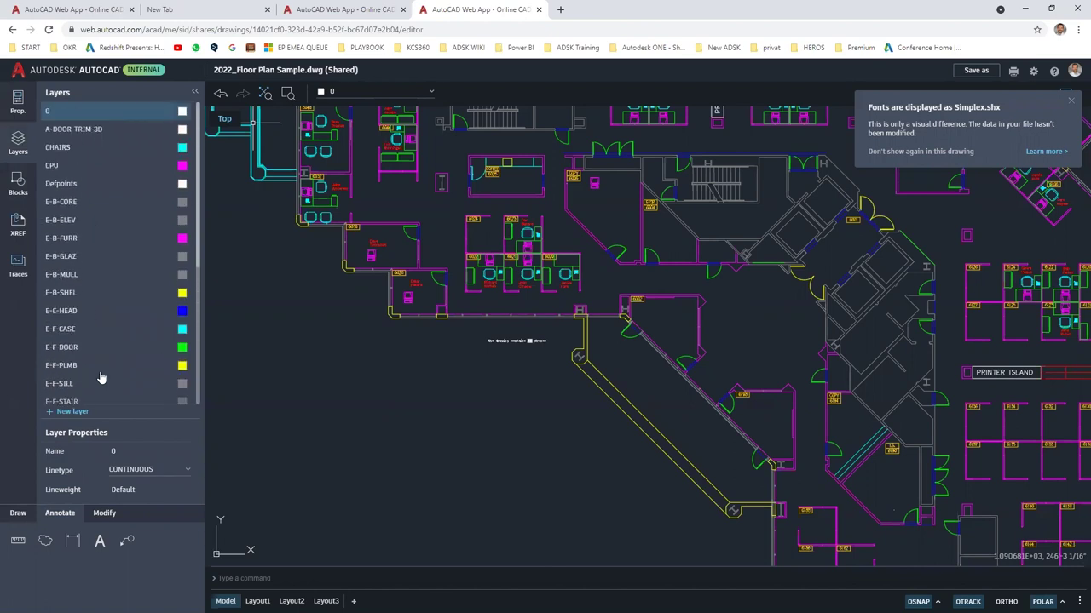
left_click(975, 72)
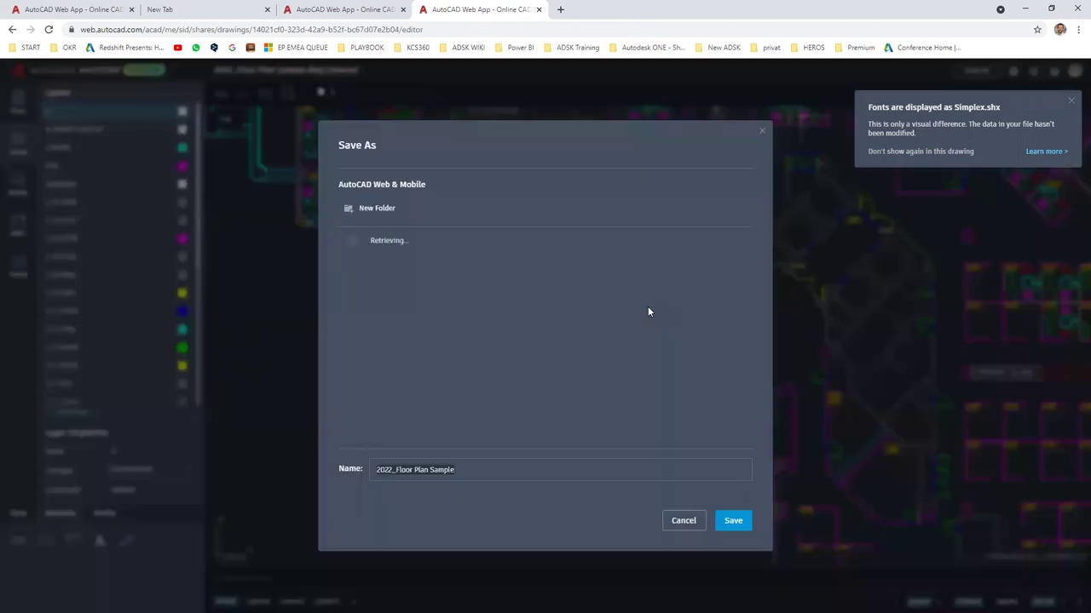
left_click(462, 470)
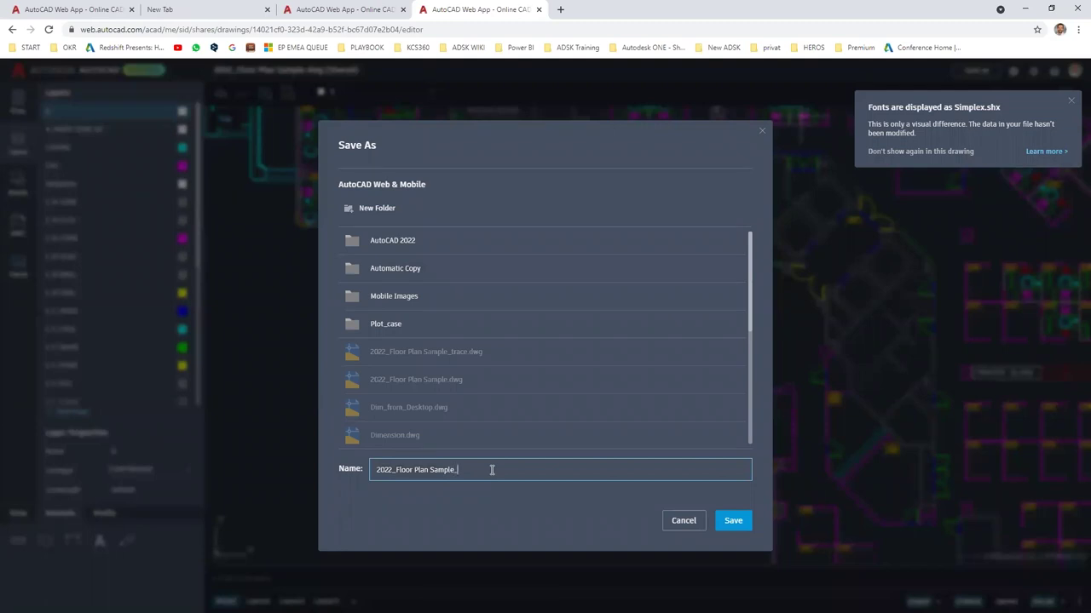
type("_trace2")
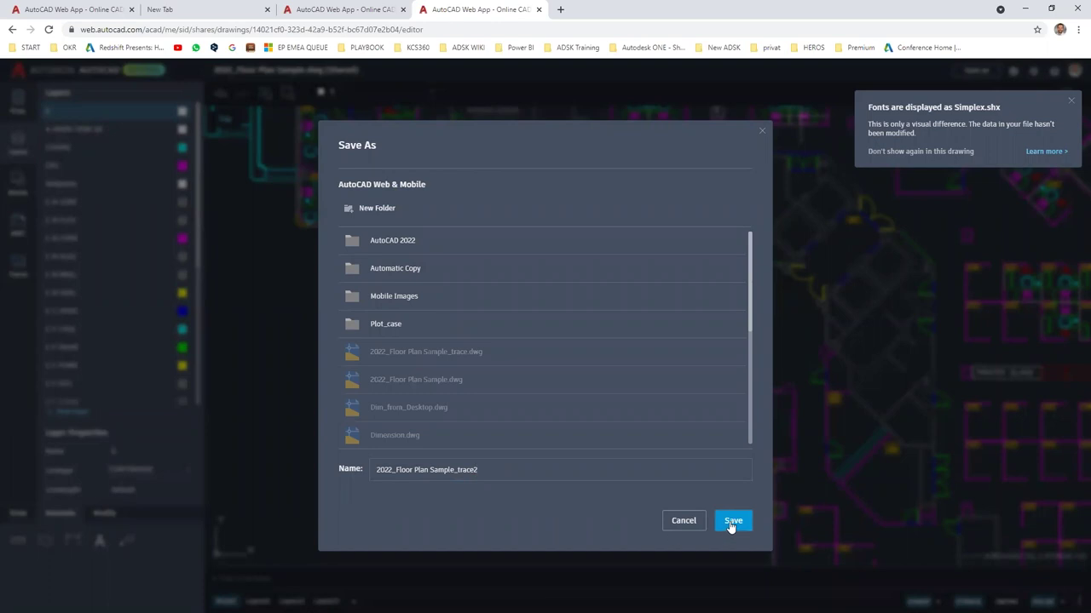
left_click(732, 523)
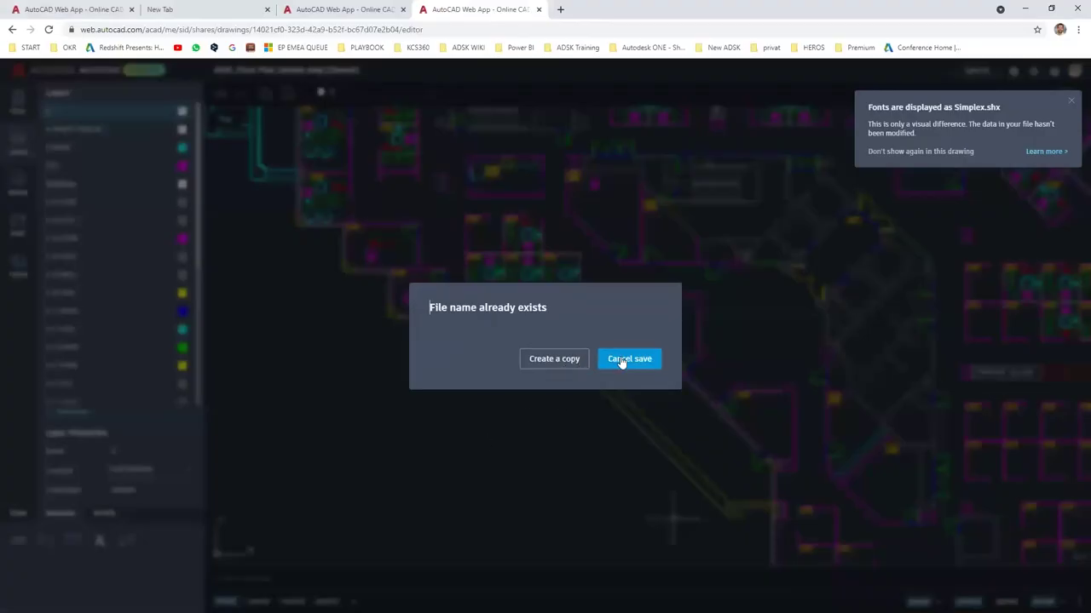
left_click(629, 358)
Save the copy as 2022_Floor Plan Sample_trace2 and dismiss the share link dialog
left_click(977, 70)
left_click(468, 470)
type("_trace2")
left_click(724, 522)
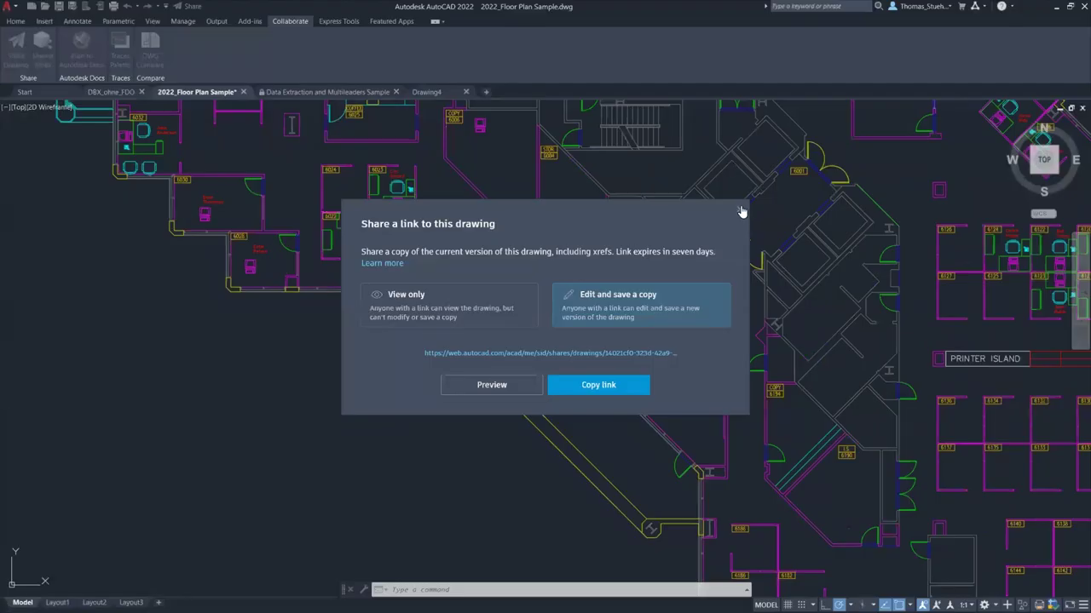
left_click(741, 211)
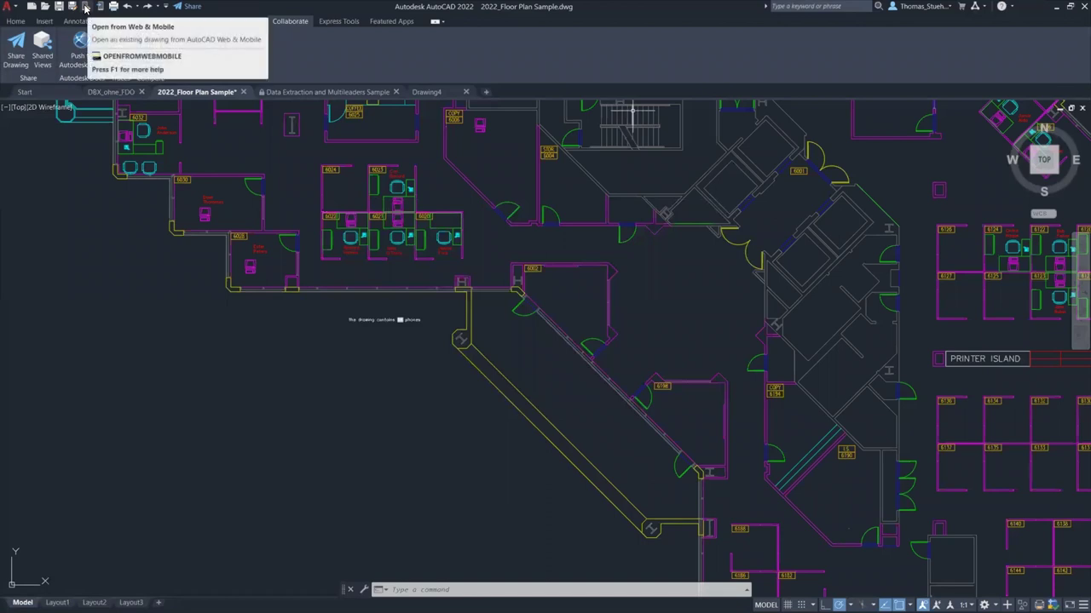
Open 2022_Floor Plan Sample_trace2.dwg from Web & Mobile, then zoom out and pan the plan
left_click(85, 8)
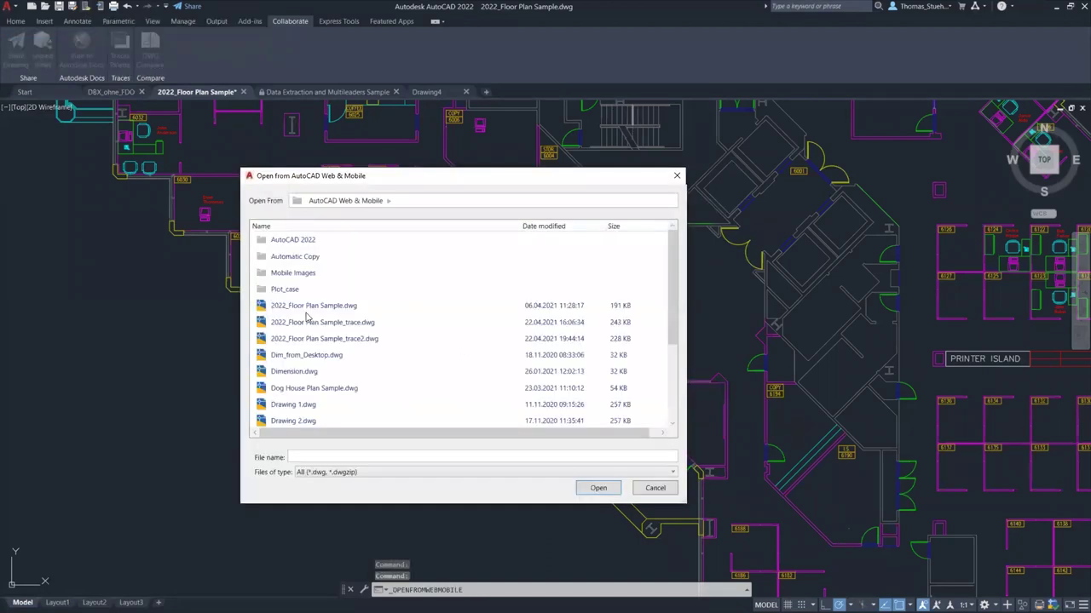
left_click(326, 342)
left_click(600, 490)
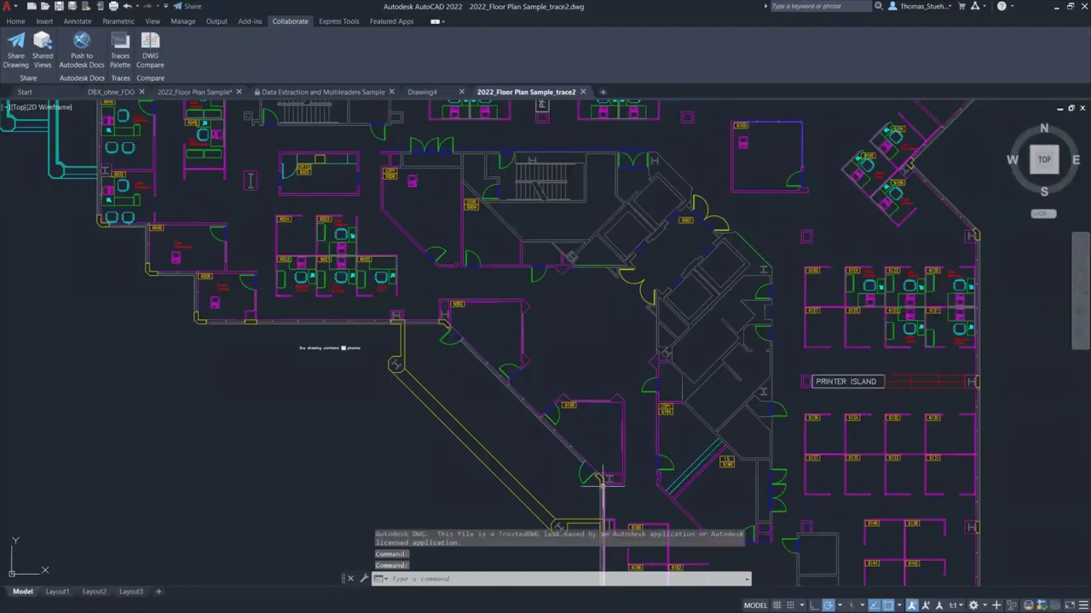
scroll(379, 415, "down", 3)
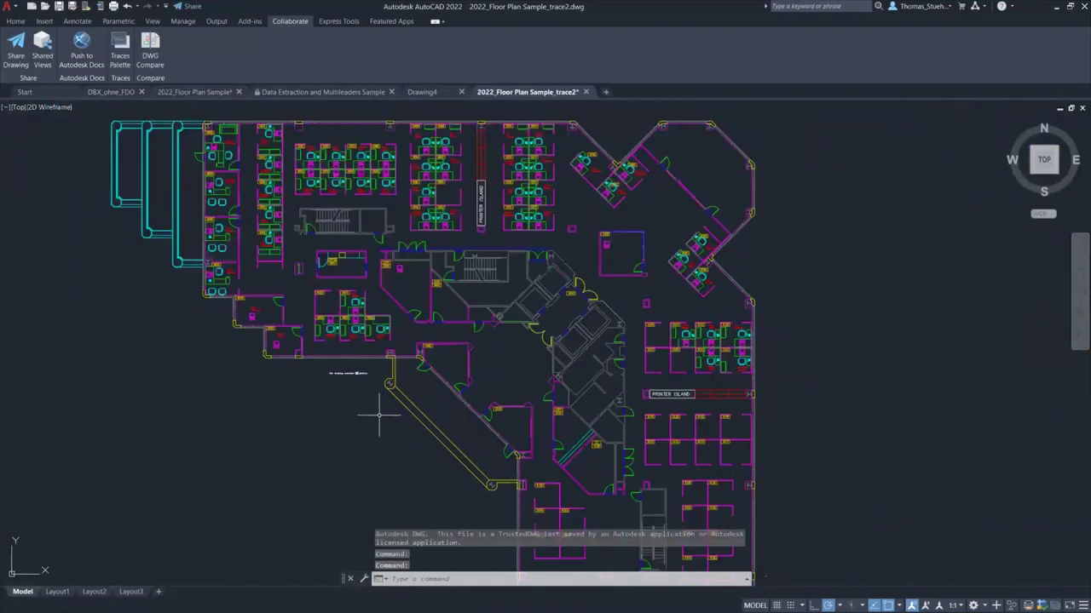
scroll(379, 415, "down", 2)
middle_click_drag(361, 434, 672, 339)
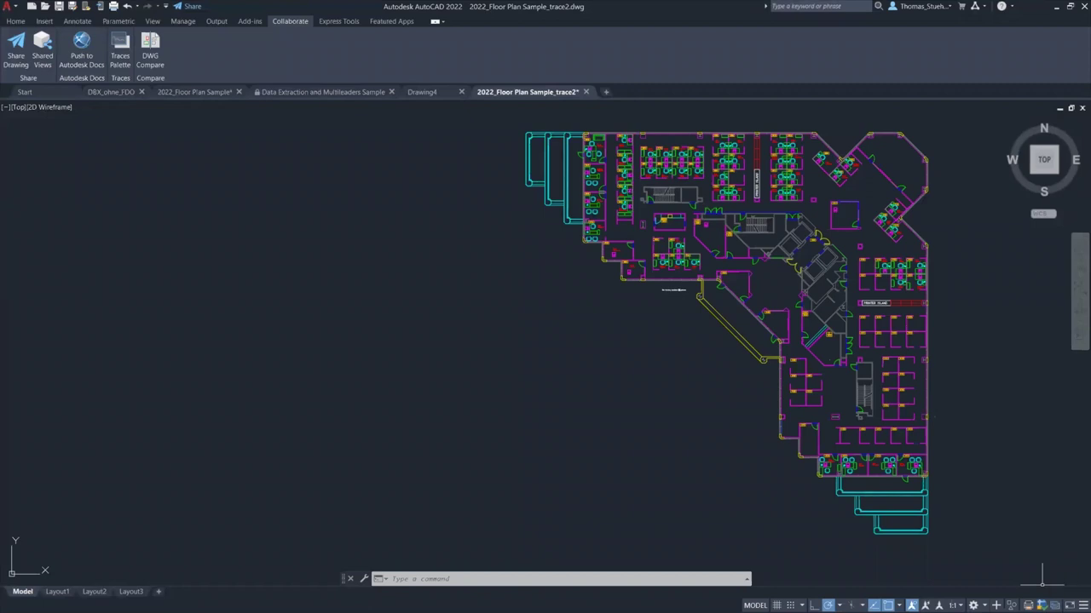
Open Trace1 from the Traces palette, rename it to done, and exit the trace
left_click(1041, 604)
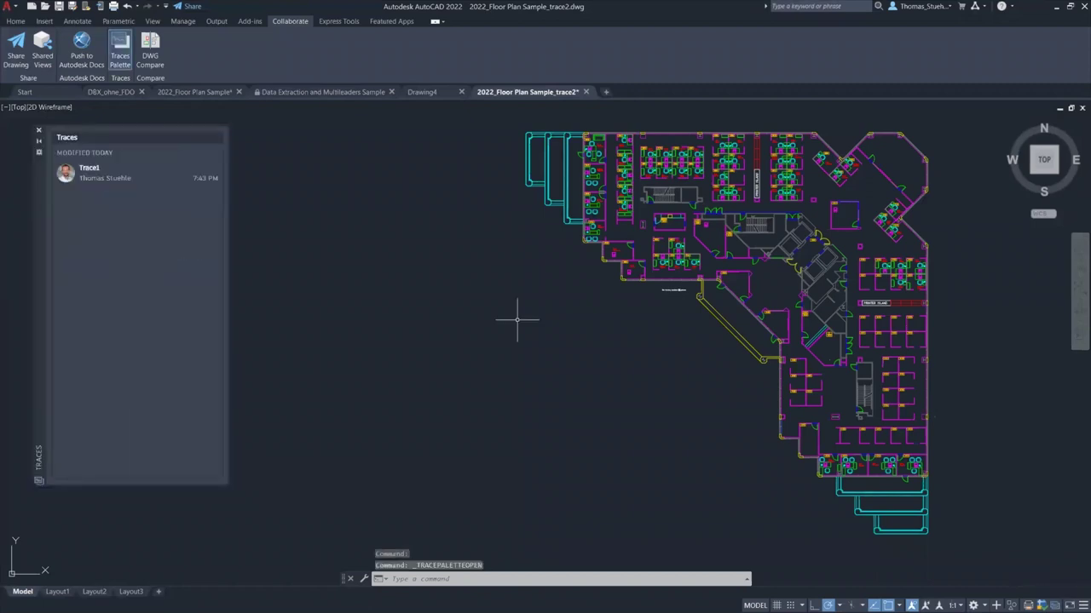
left_click(101, 176)
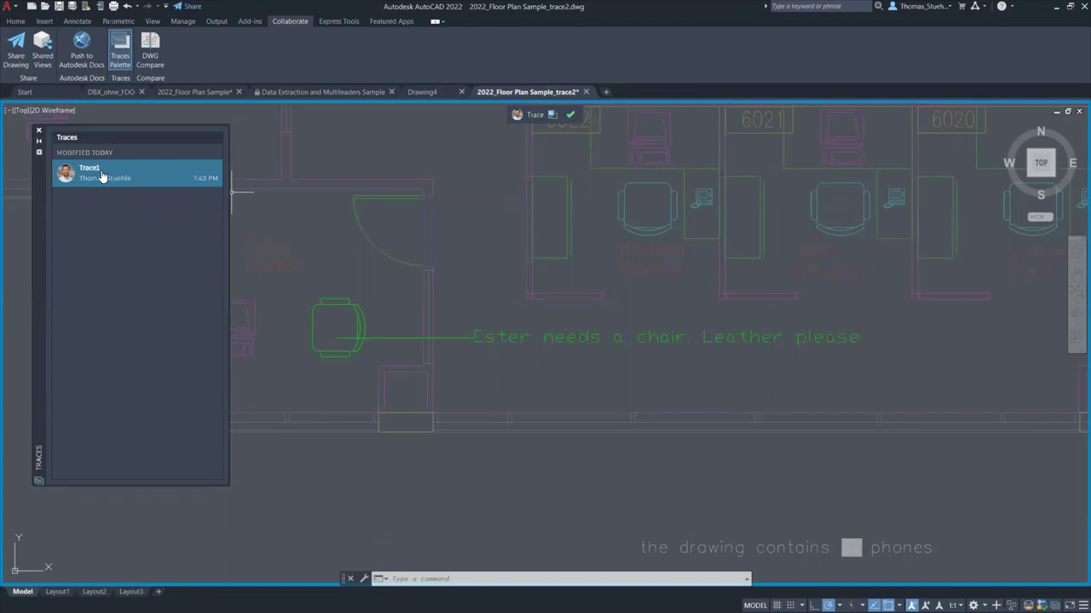
right_click(102, 176)
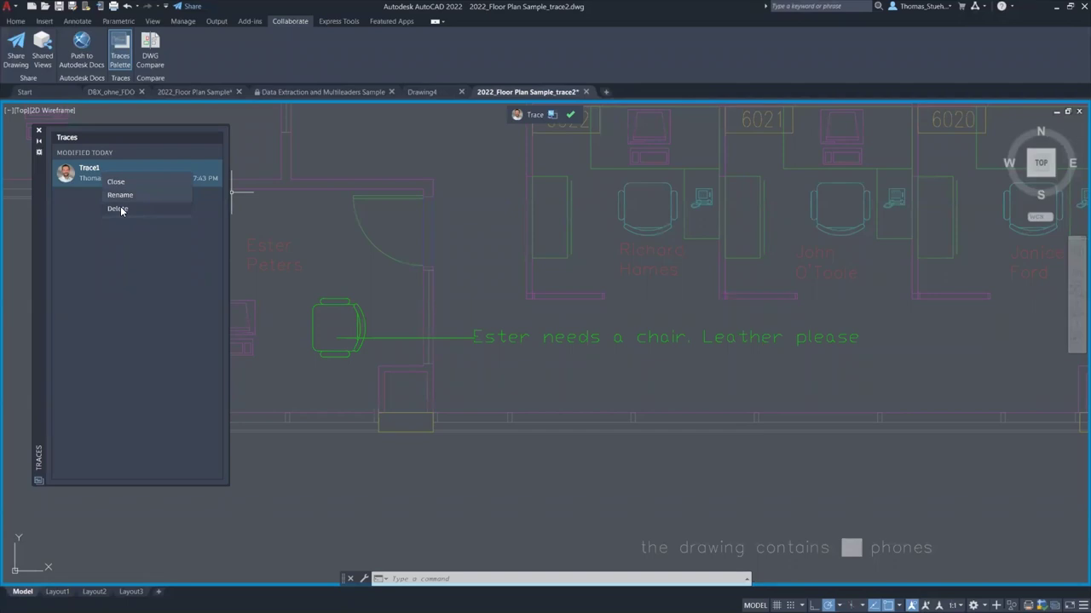
left_click(124, 195)
type("done_")
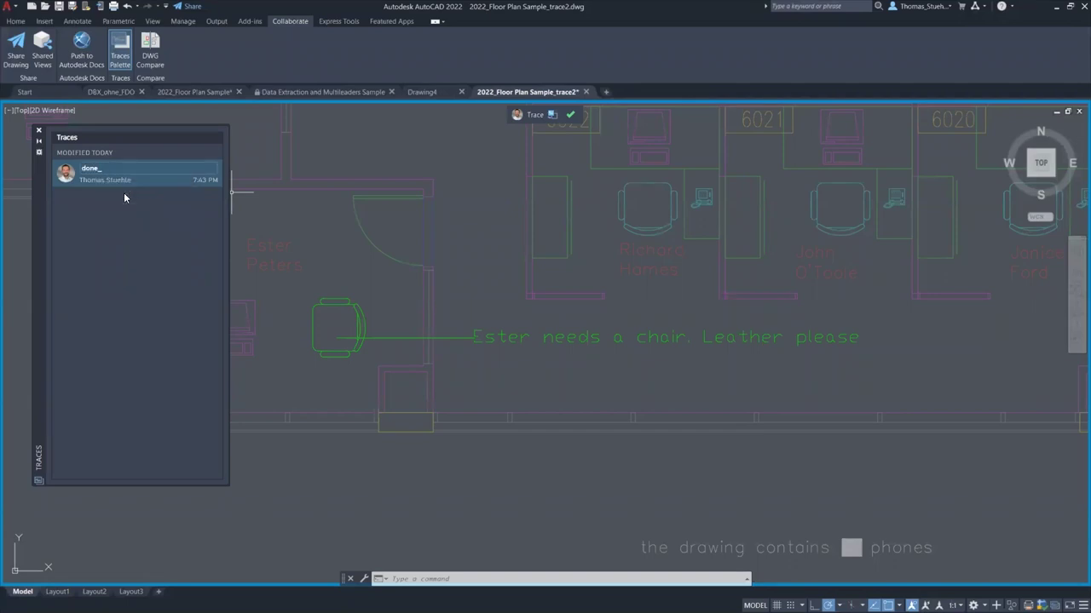
key("Return")
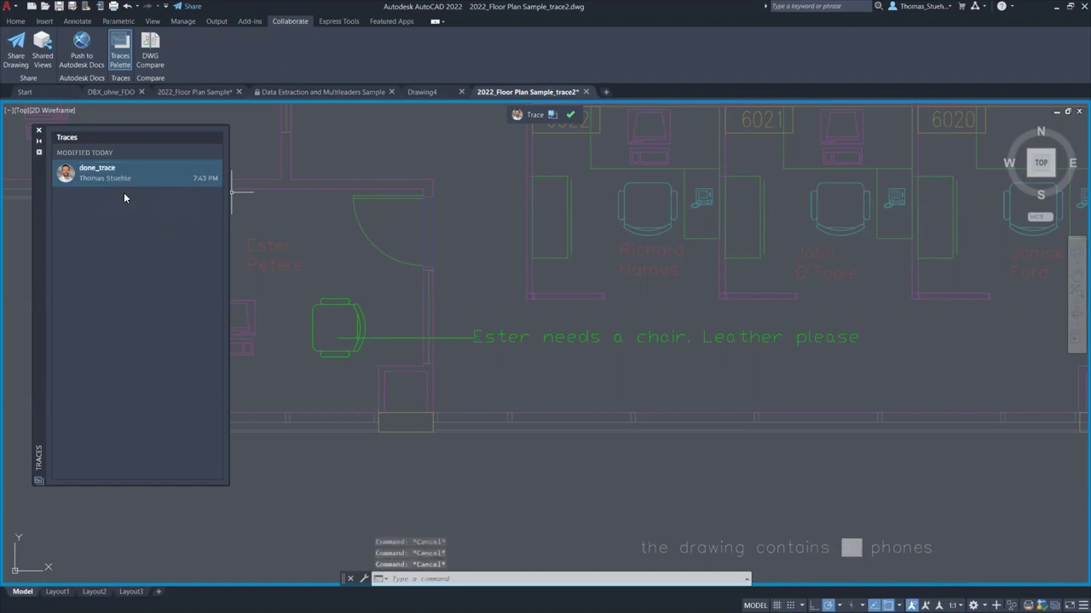
left_click(569, 113)
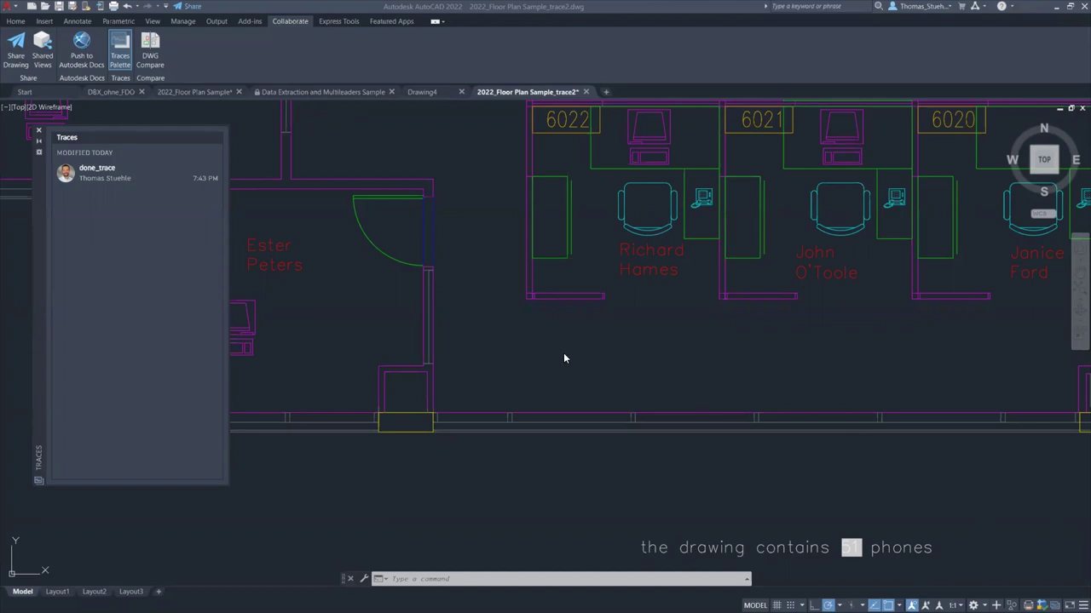
Open and dismiss the Layer Properties Manager via LAYER, then close the Traces palette
left_click(440, 579)
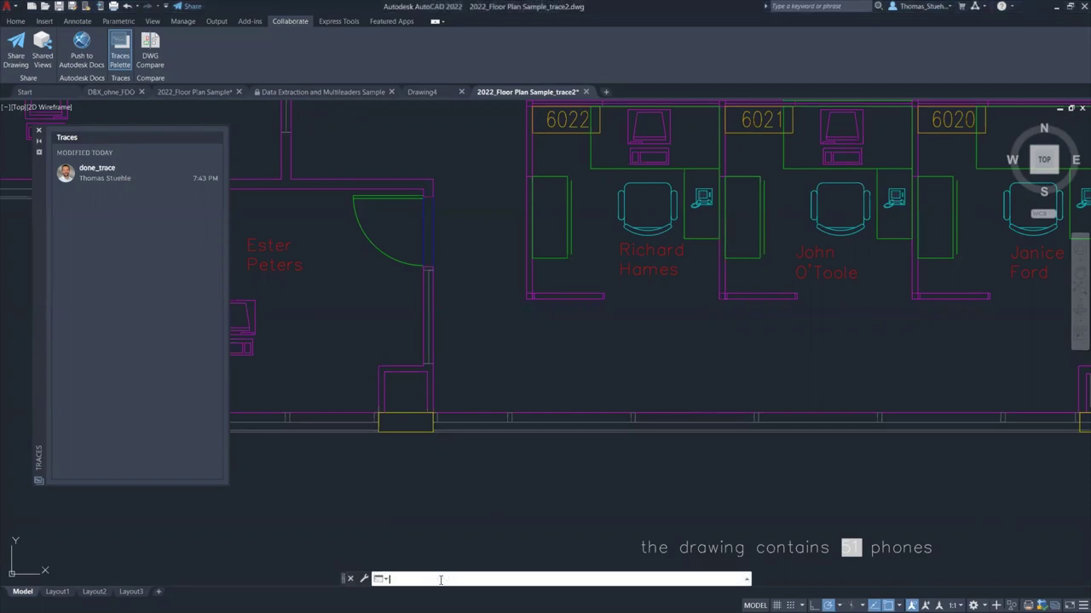
type("layer")
key("Return")
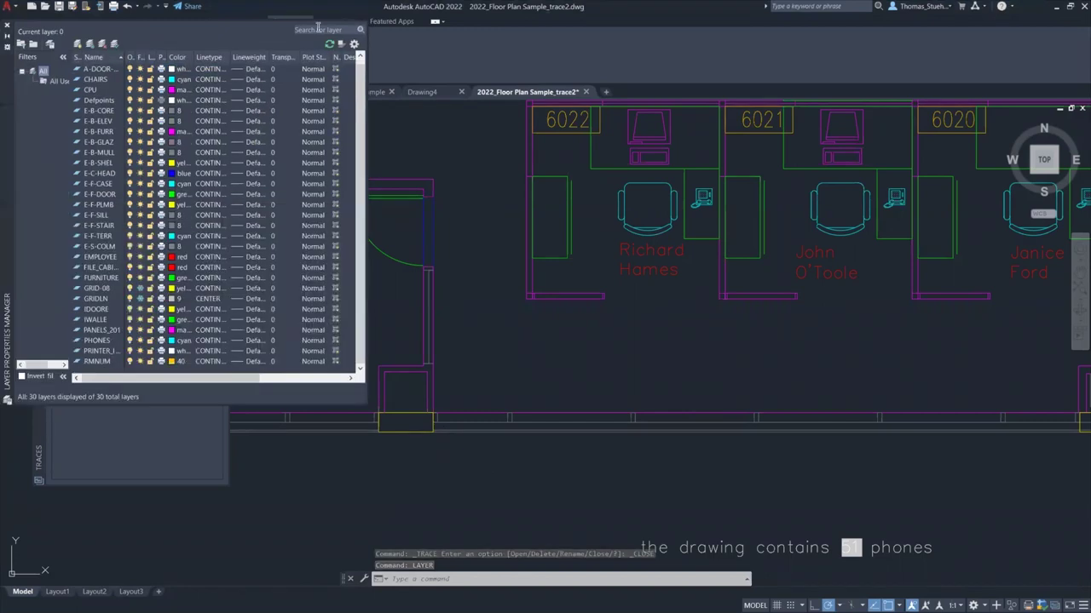
left_click(7, 25)
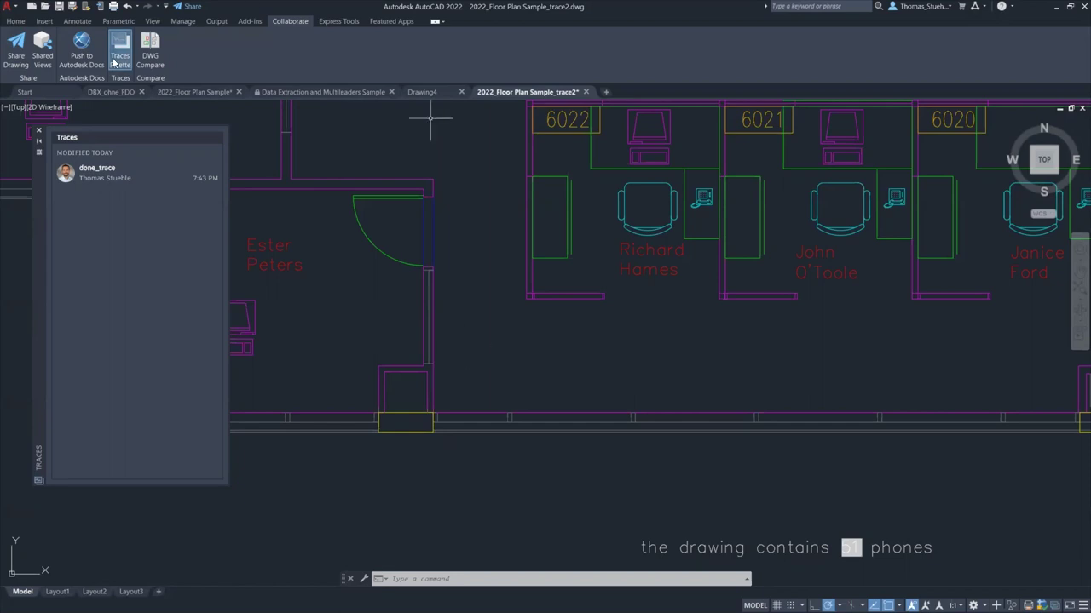
left_click(38, 130)
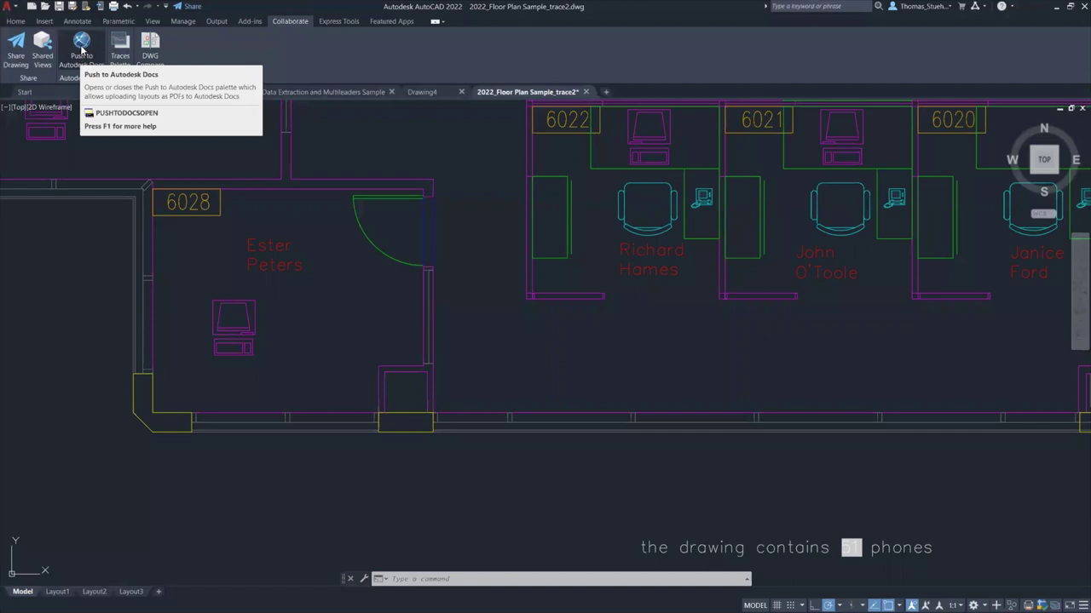
Open Push to Autodesk Docs for the three trace2 layouts, cancelling Add Sheets and Save Sheet List
left_click(82, 51)
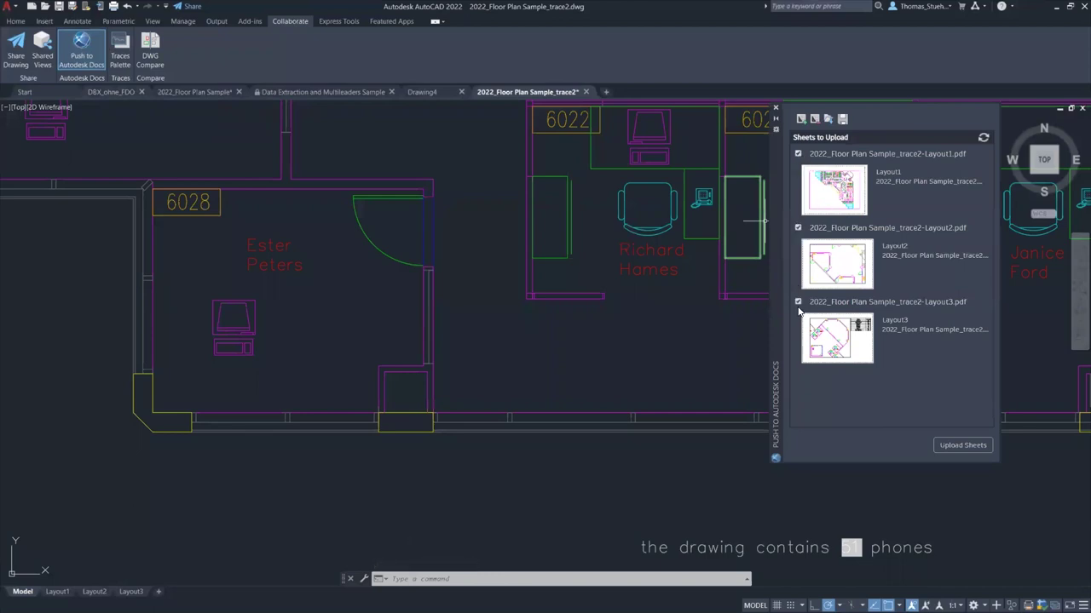
left_click(801, 119)
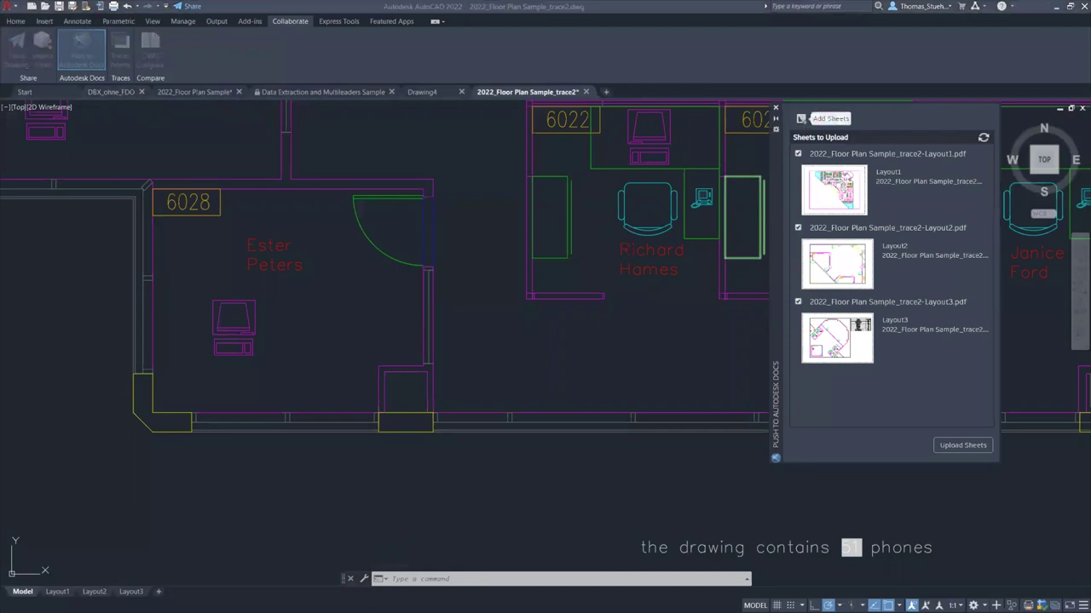
left_click(695, 439)
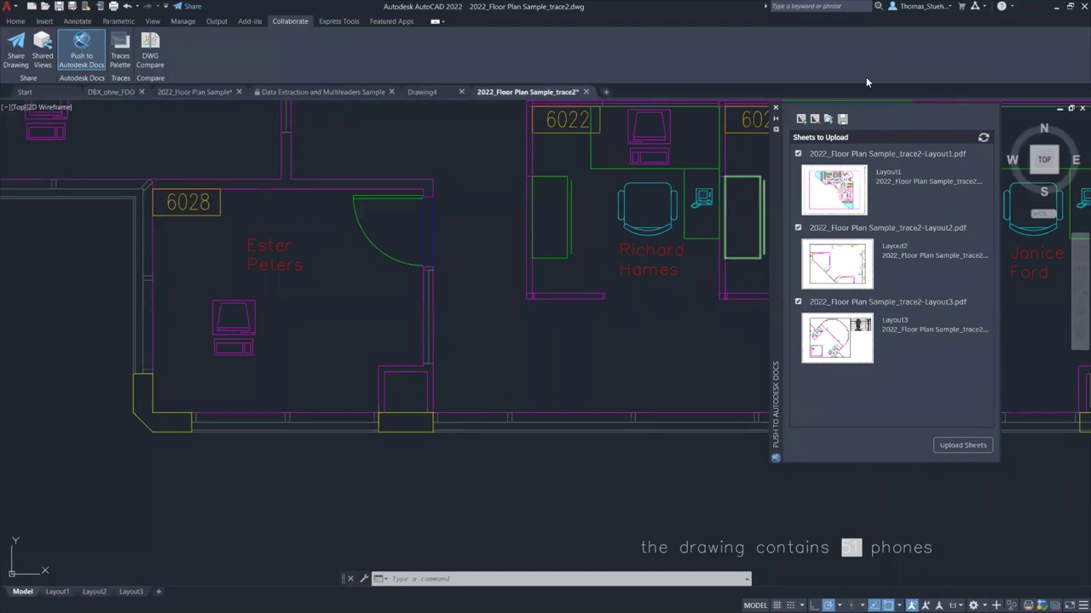
left_click(839, 121)
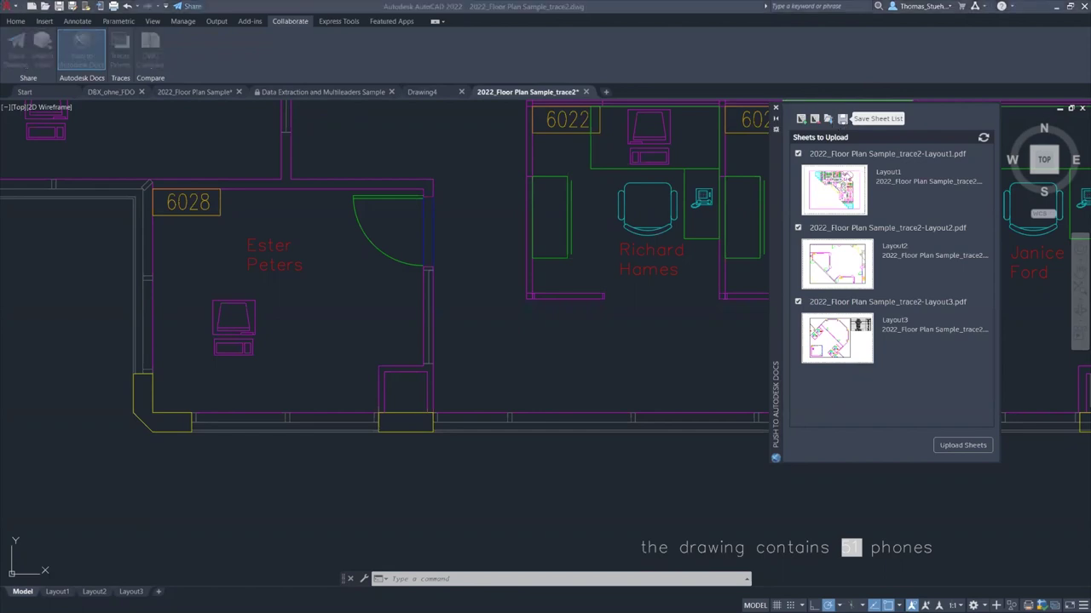
left_click(720, 117)
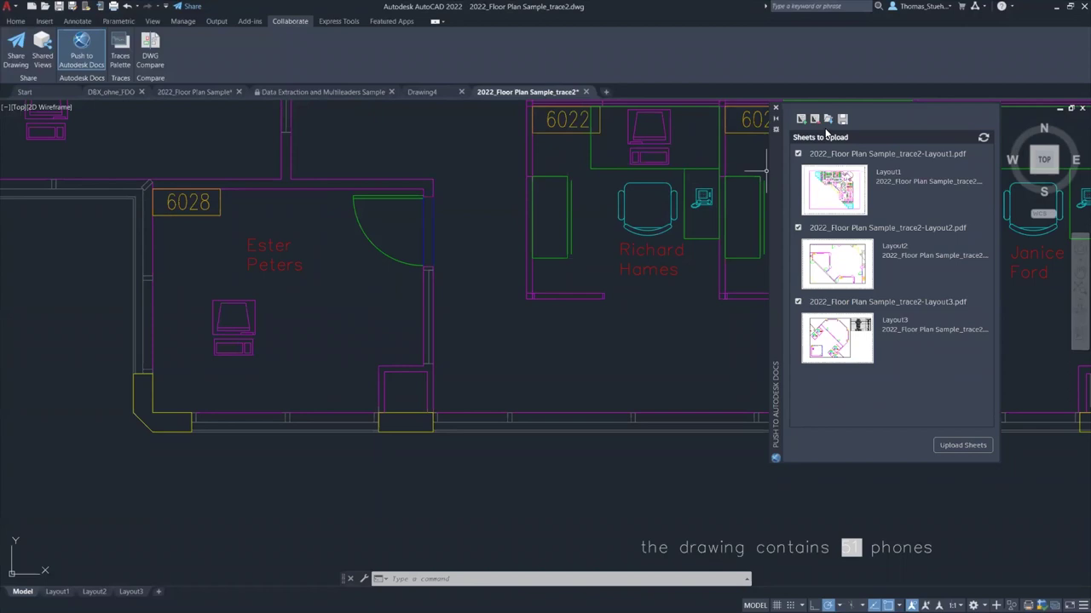
Upload the three layout sheets to the Ingolstadt project's ECW folder and open Autodesk Docs
left_click(943, 441)
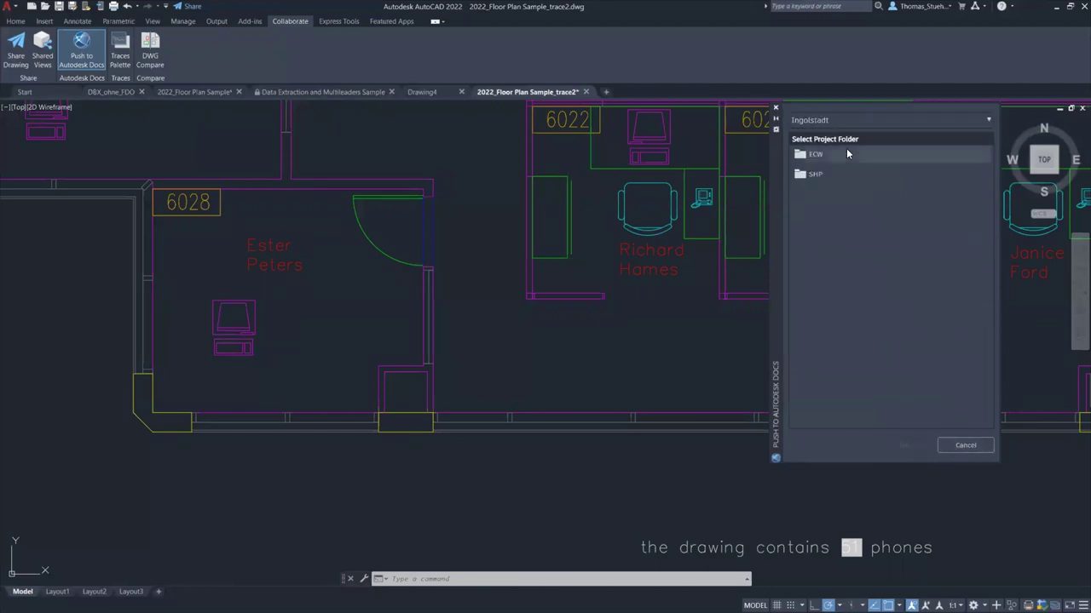
left_click(835, 120)
left_click(835, 120)
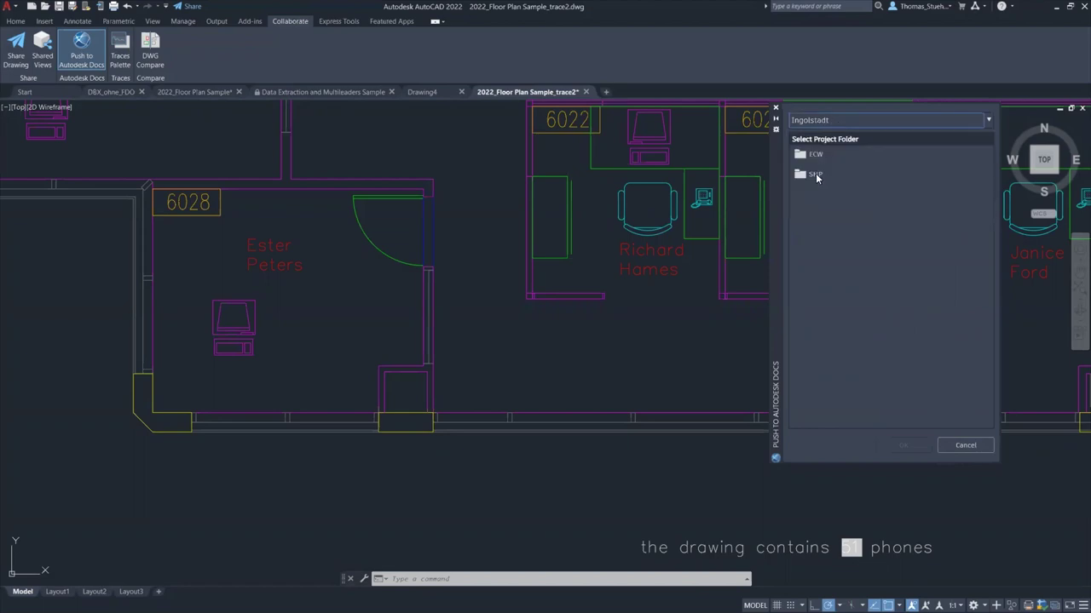
left_click(814, 156)
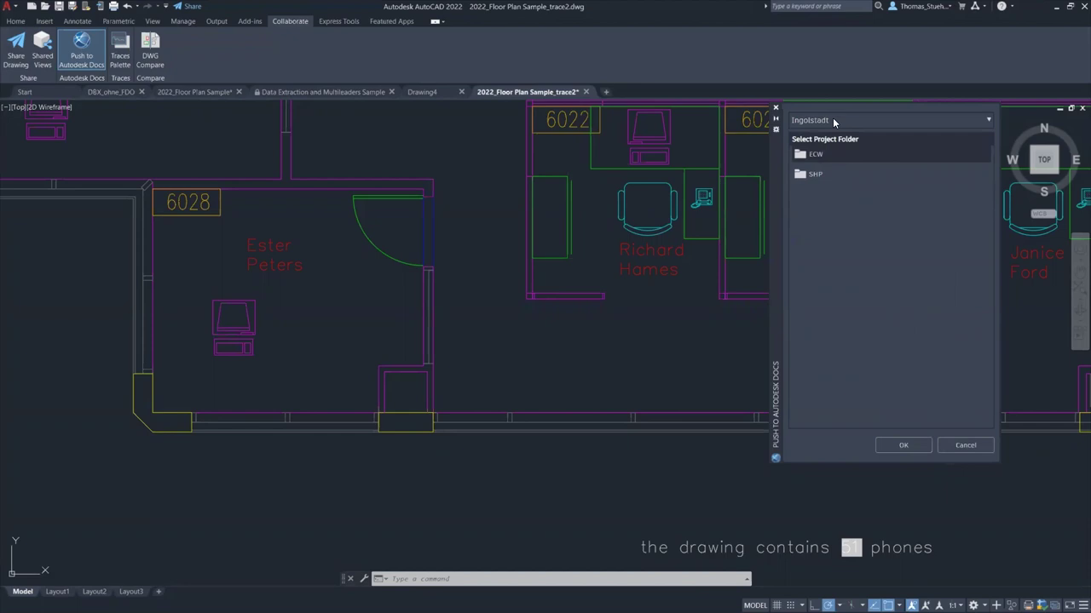
left_click(904, 446)
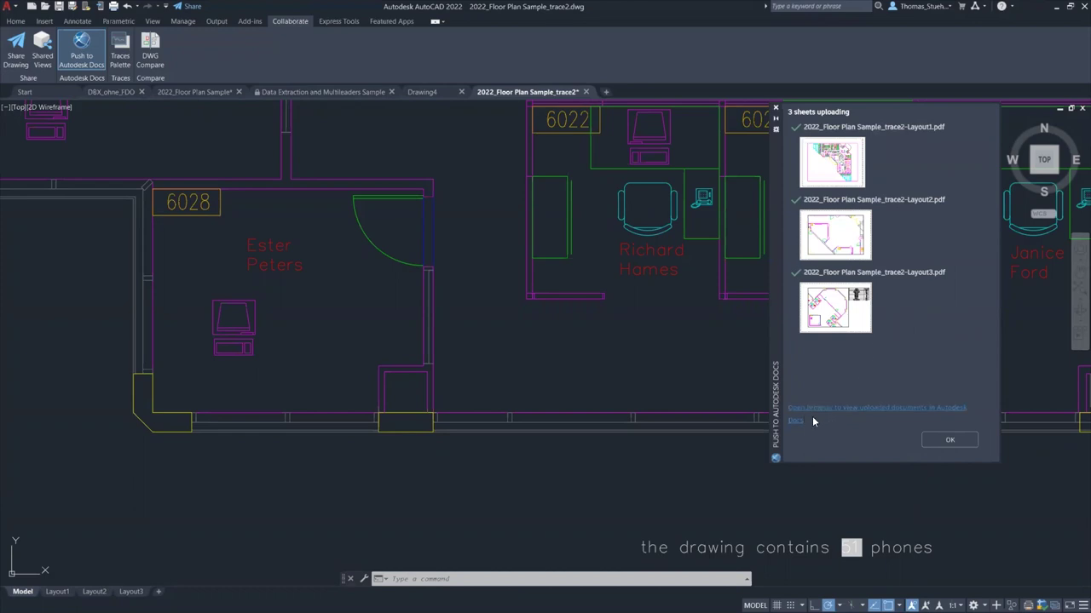
left_click(858, 411)
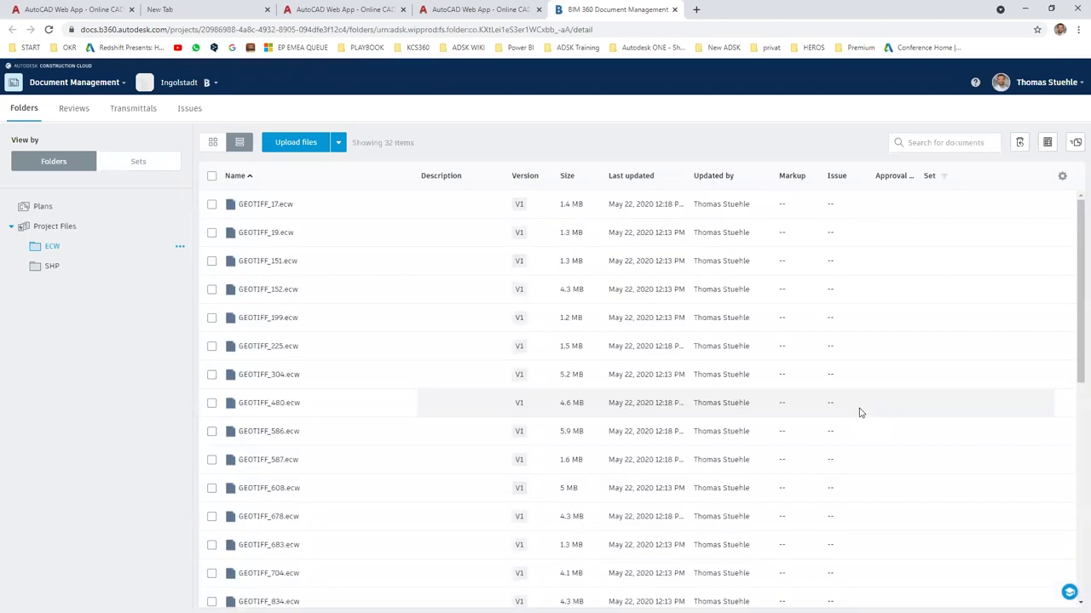
Preview the uploaded Layout1 PDF in the ECW folder, then return to the file list
scroll(420, 435, "down", 1)
scroll(420, 435, "down", 4)
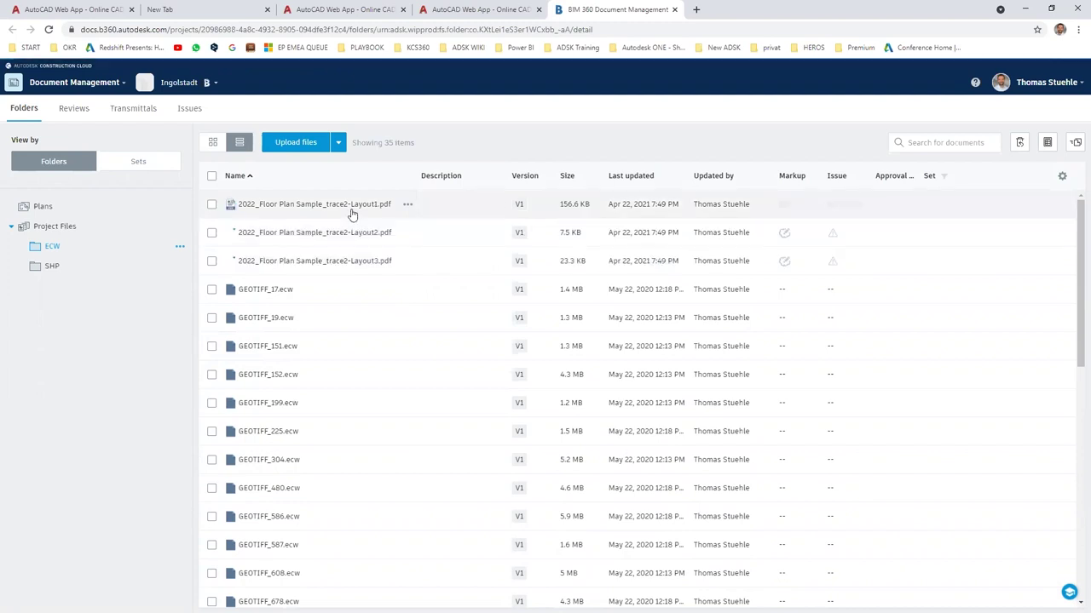
left_click(330, 204)
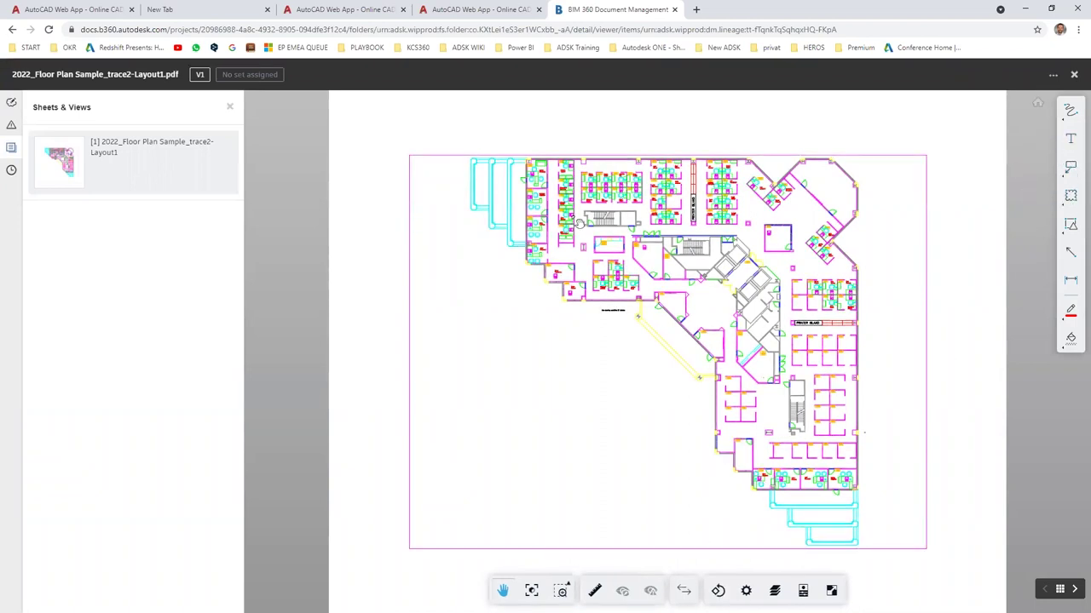
left_click(12, 30)
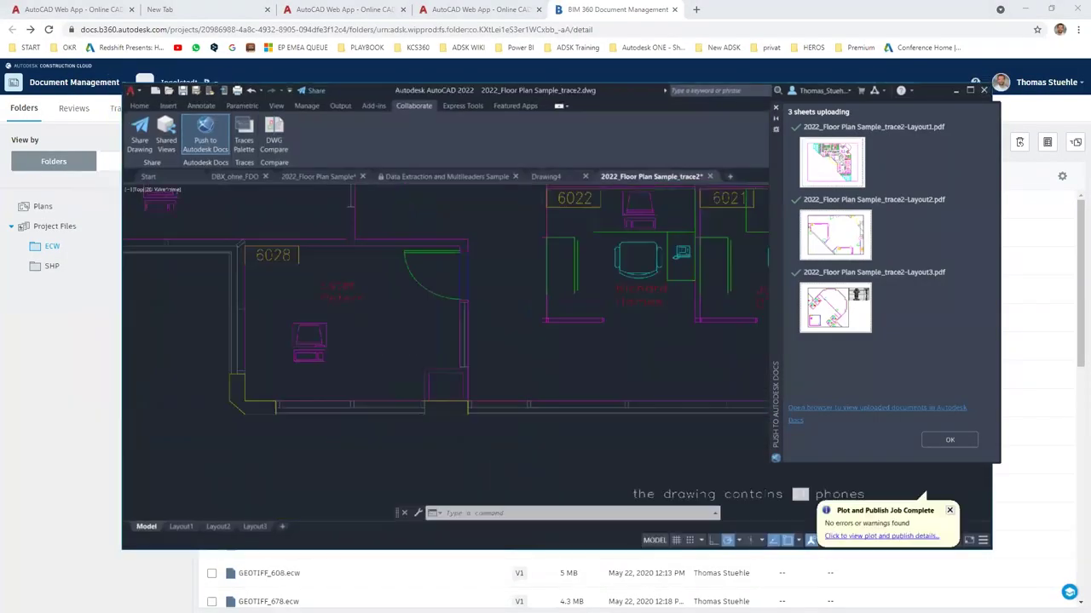
Maximize AutoCAD, acknowledge the finished upload, close the Push to Autodesk Docs panel and zoom out
double_click(636, 89)
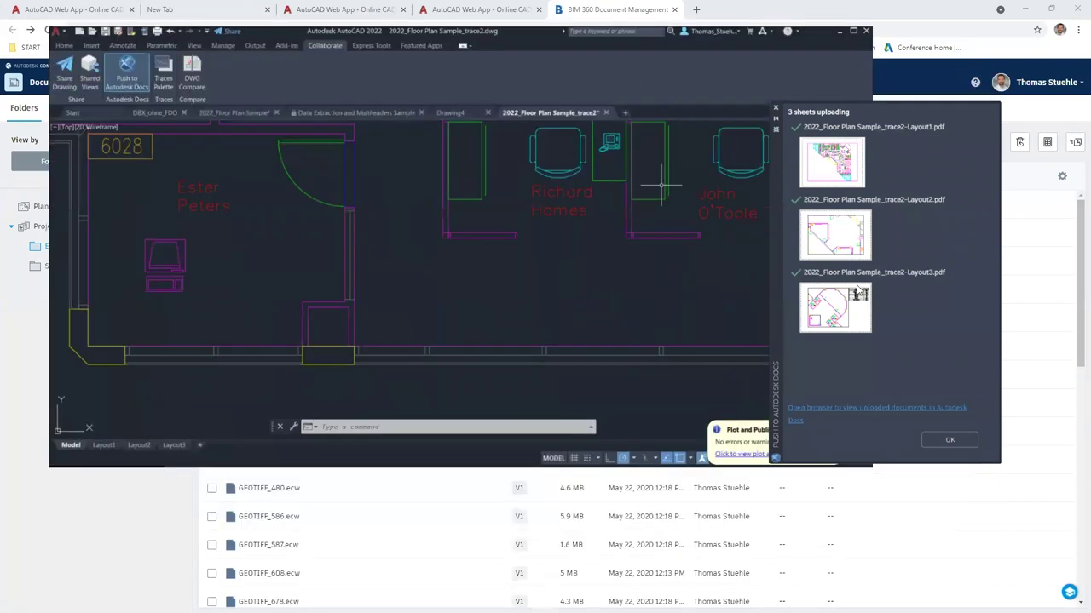
left_click(952, 441)
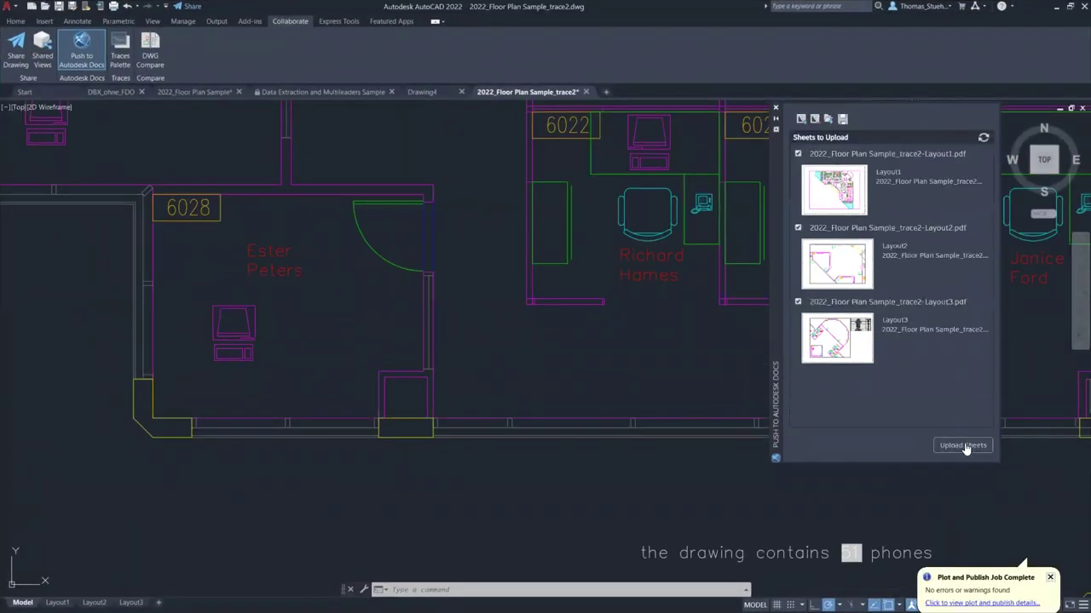
left_click(776, 108)
scroll(505, 320, "down", 6)
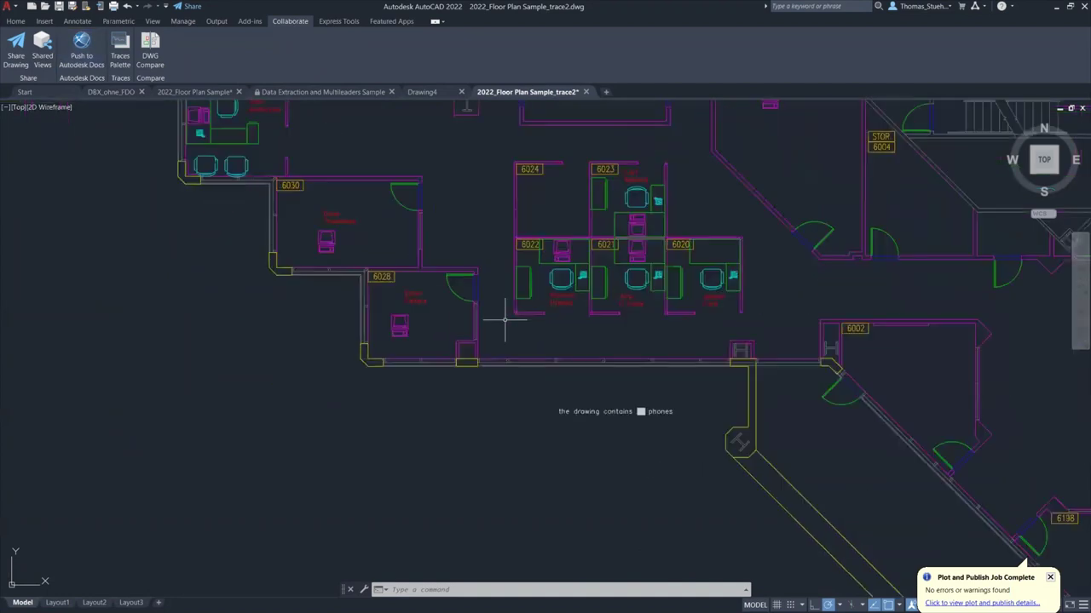
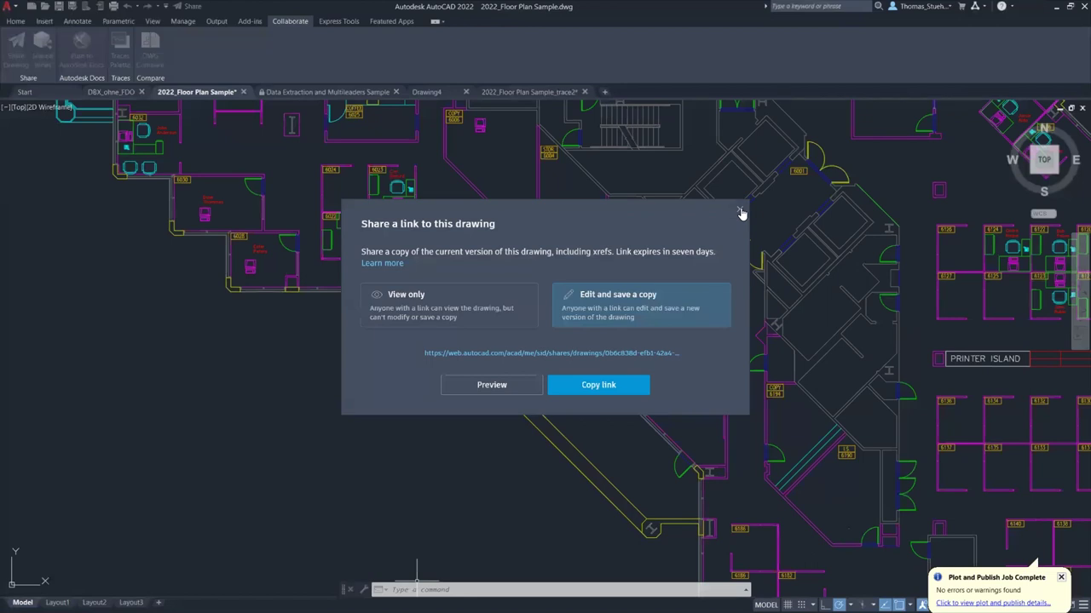
Close the share-link dialog and show the Recent drawings page on the Start tab
left_click(739, 210)
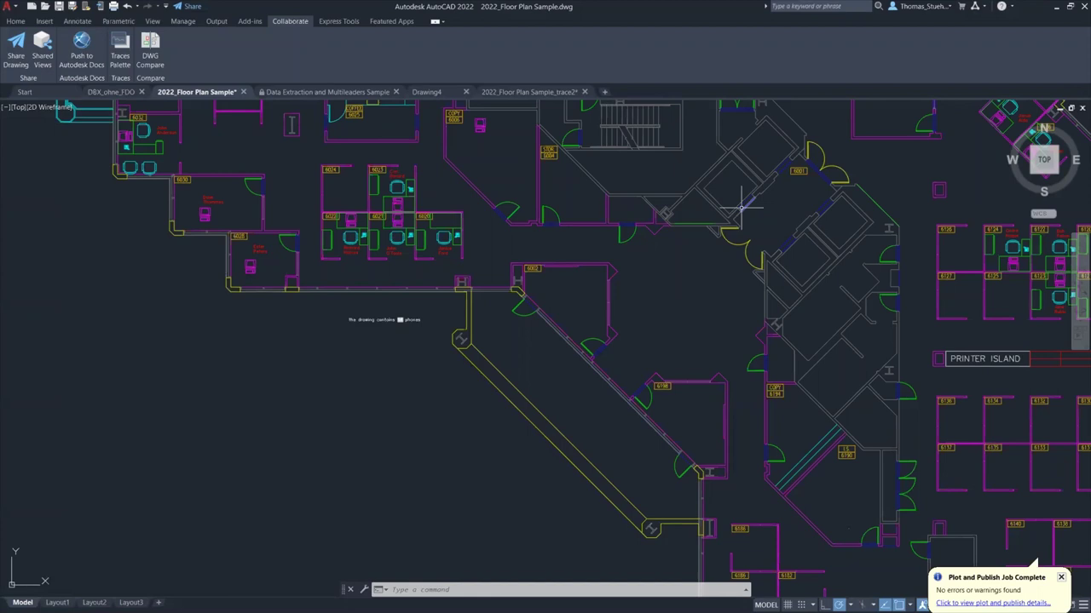
left_click(44, 91)
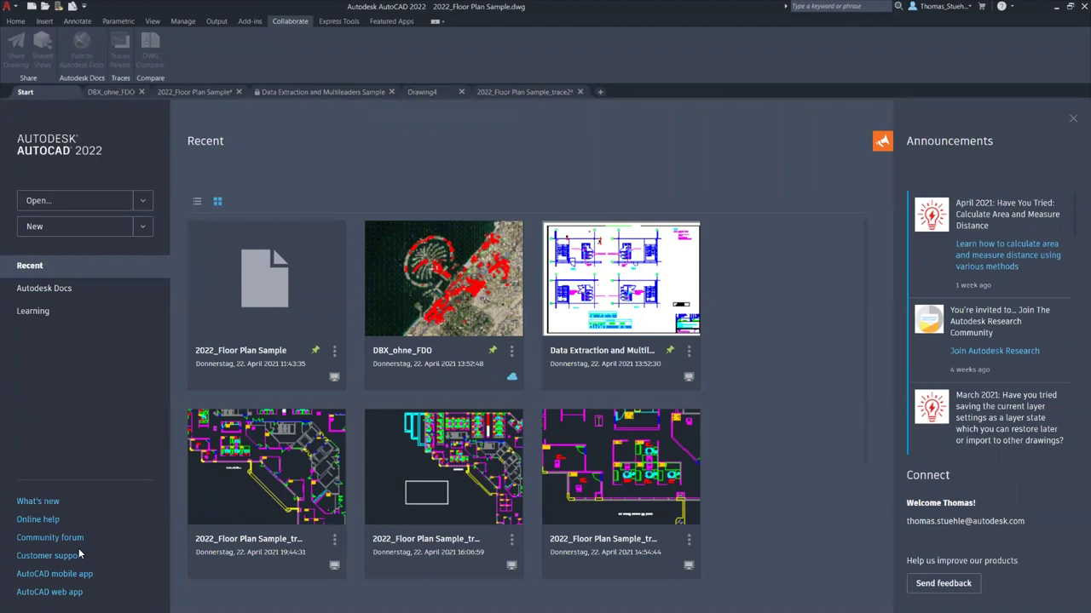
Check Autodesk Docs, then push the trace2 floor plan's three layout sheets to Autodesk Docs
left_click(56, 294)
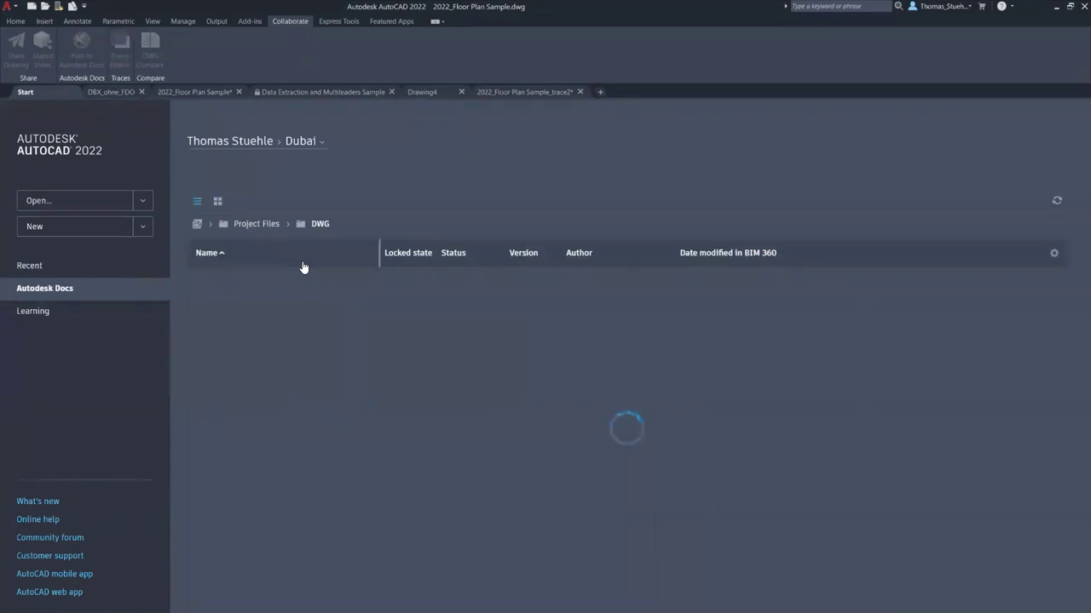
left_click(39, 267)
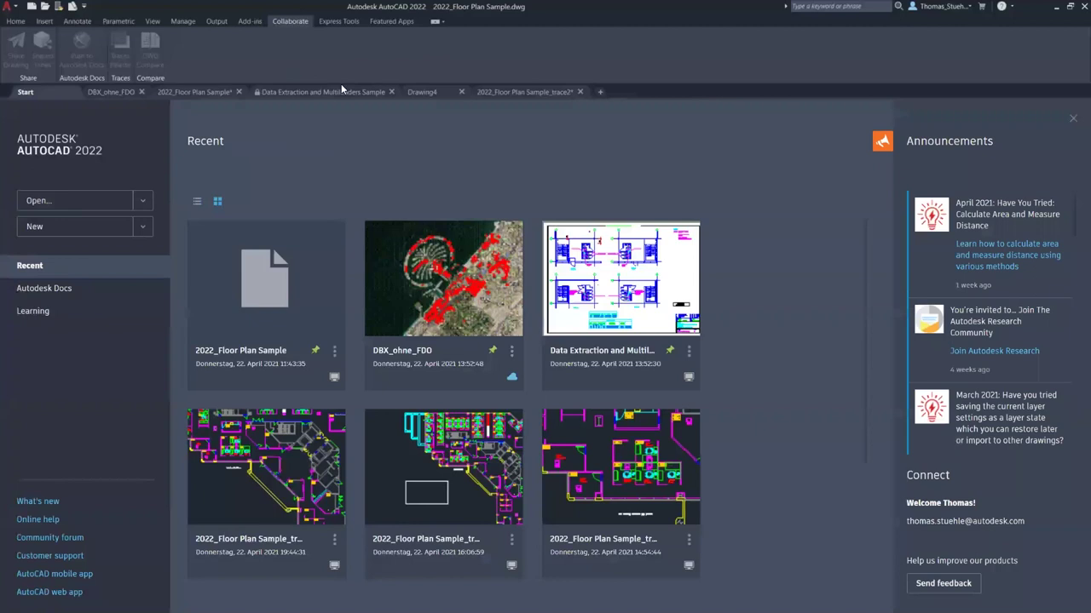
left_click(528, 91)
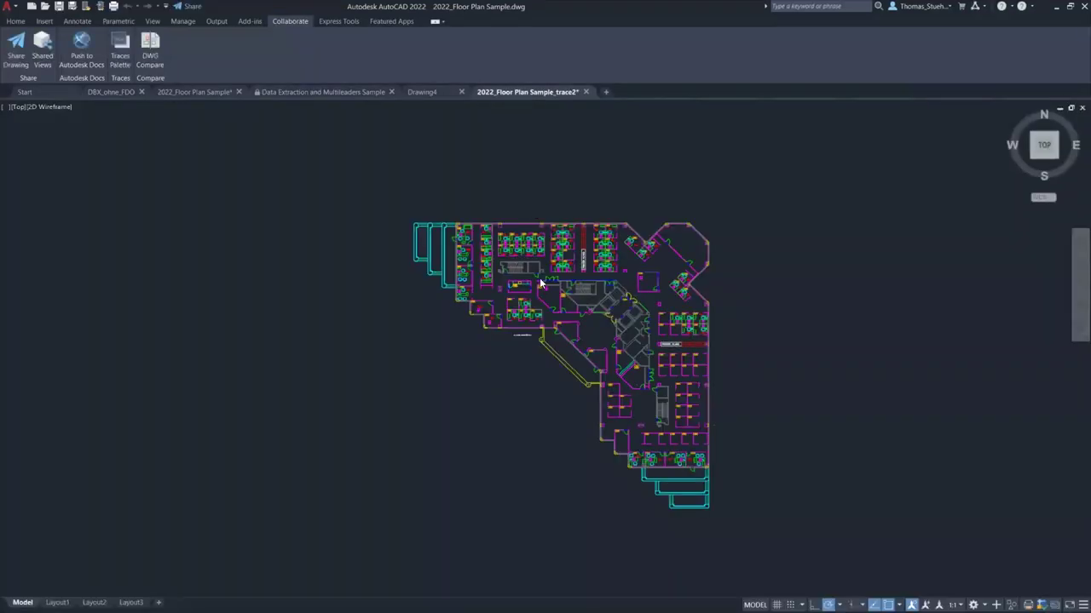
left_click(82, 49)
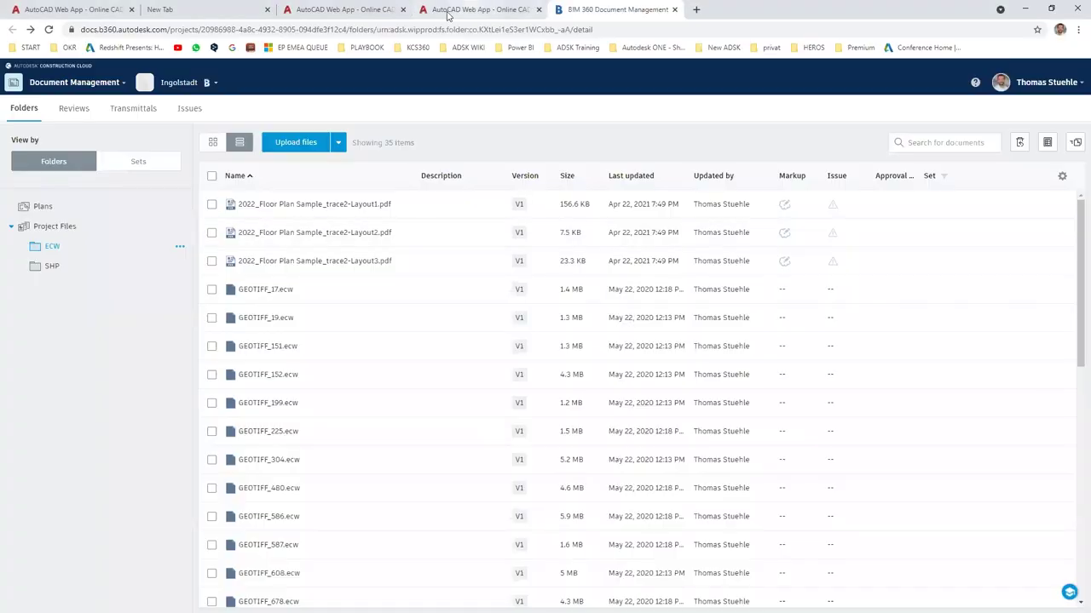
In the shared view-only floor plan, select a wall line to inspect its Line Properties
left_click(349, 9)
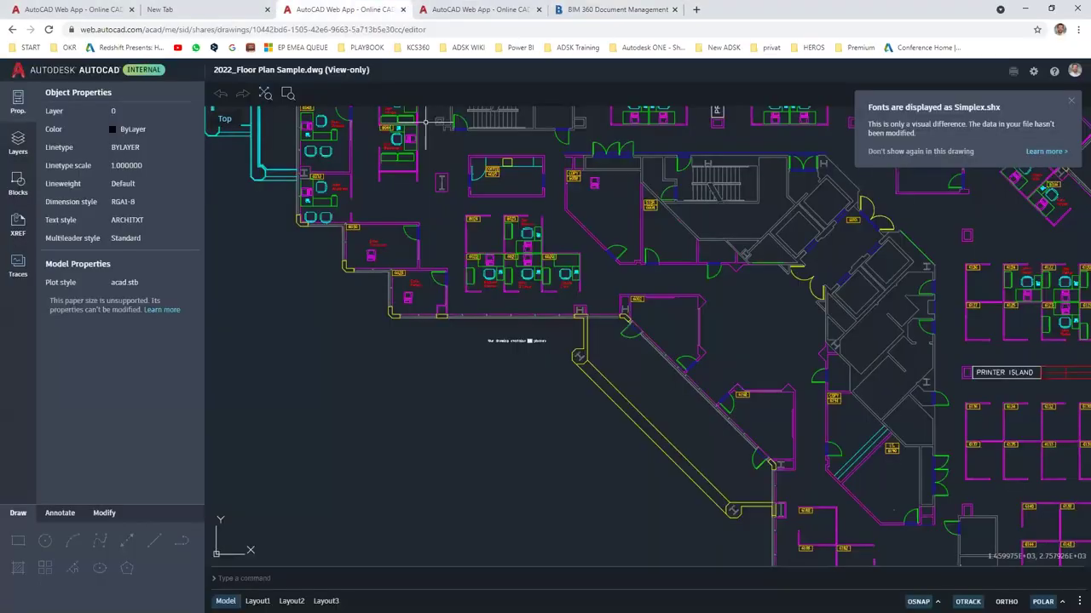
left_click(326, 207)
left_click(373, 256)
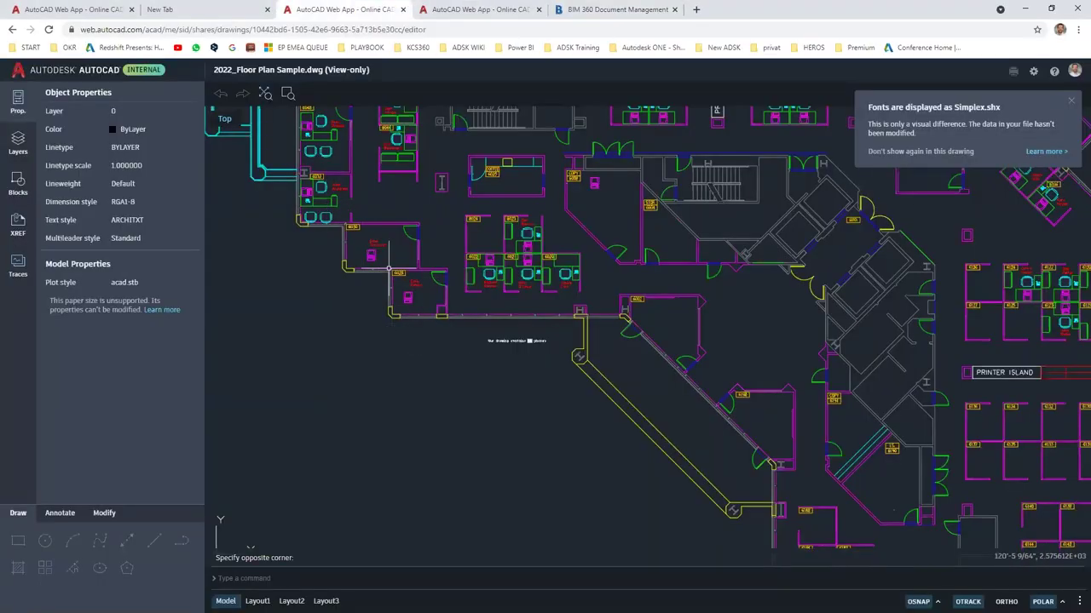
left_click(382, 224)
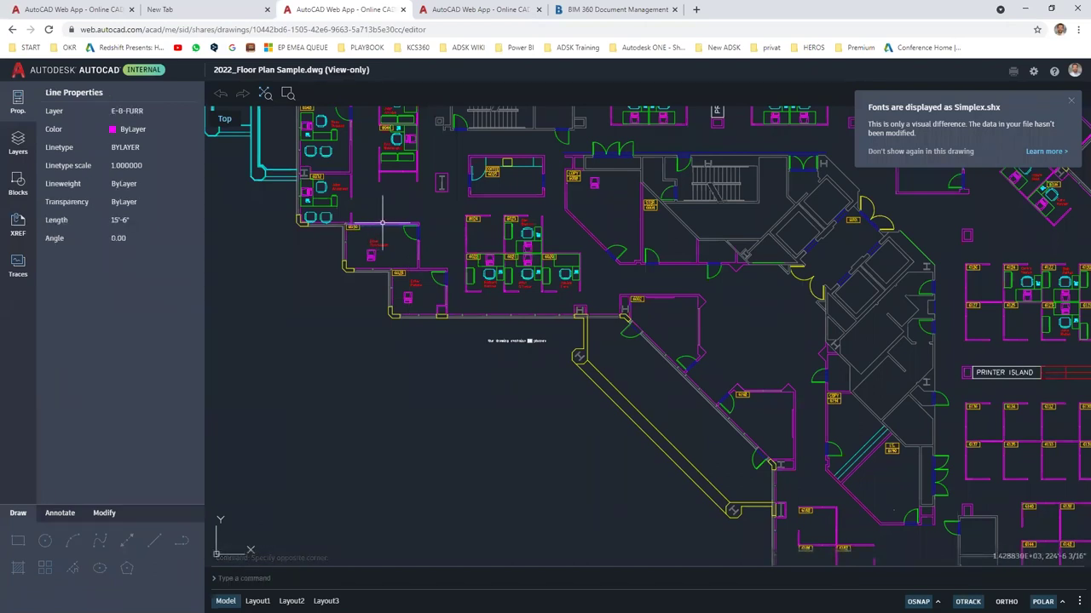
scroll(384, 225, "up", 3)
key("Escape")
Inspect a short vertical wall and the horizontal wall near room 6028, then return to the drawing list
left_click(353, 204)
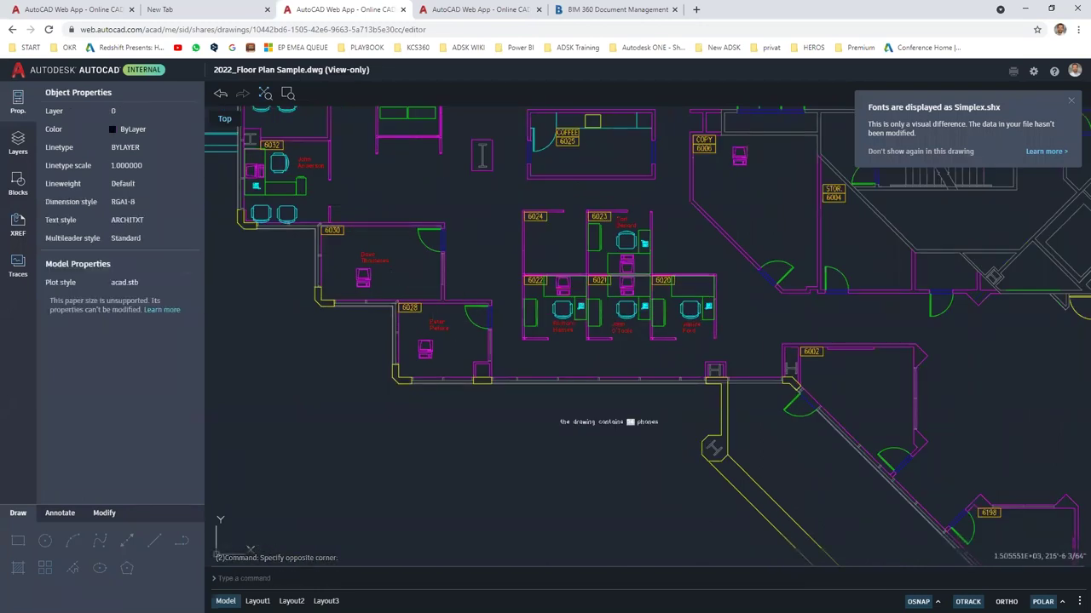
left_click(440, 296)
left_click(432, 300)
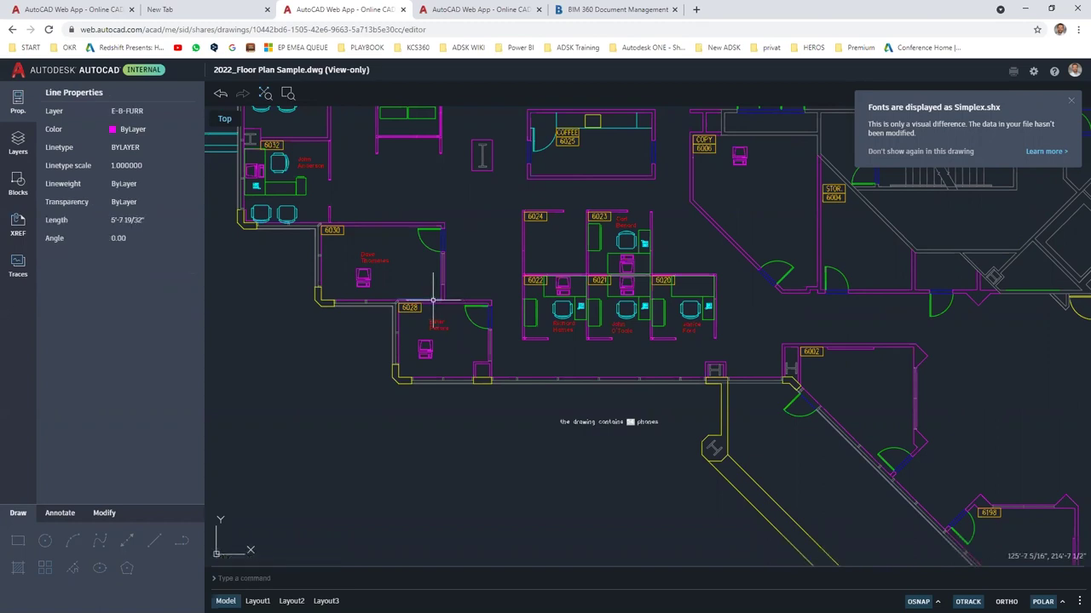
key("Escape")
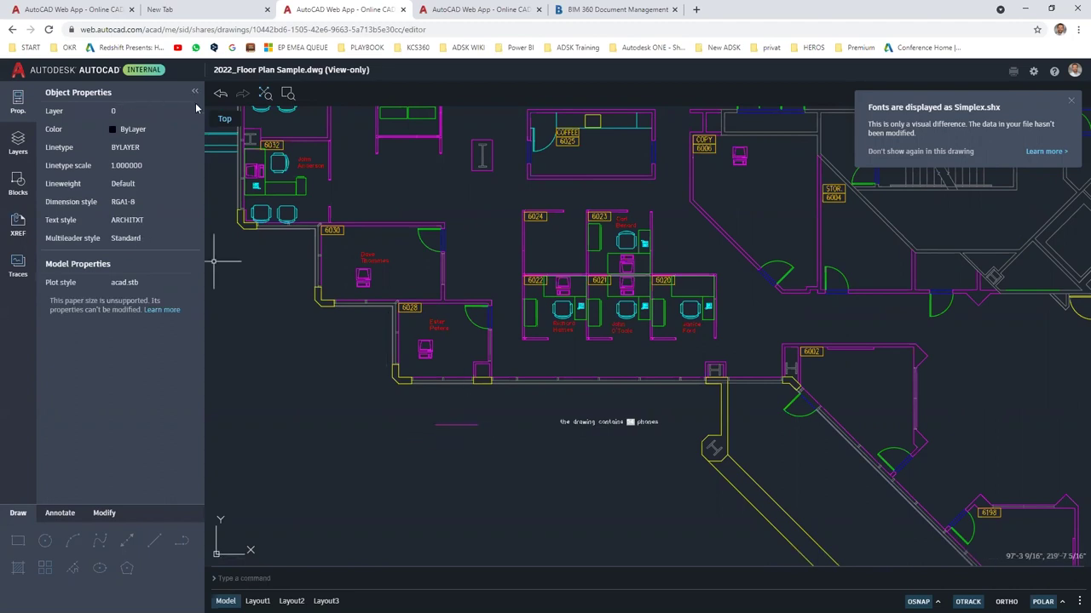
left_click(89, 9)
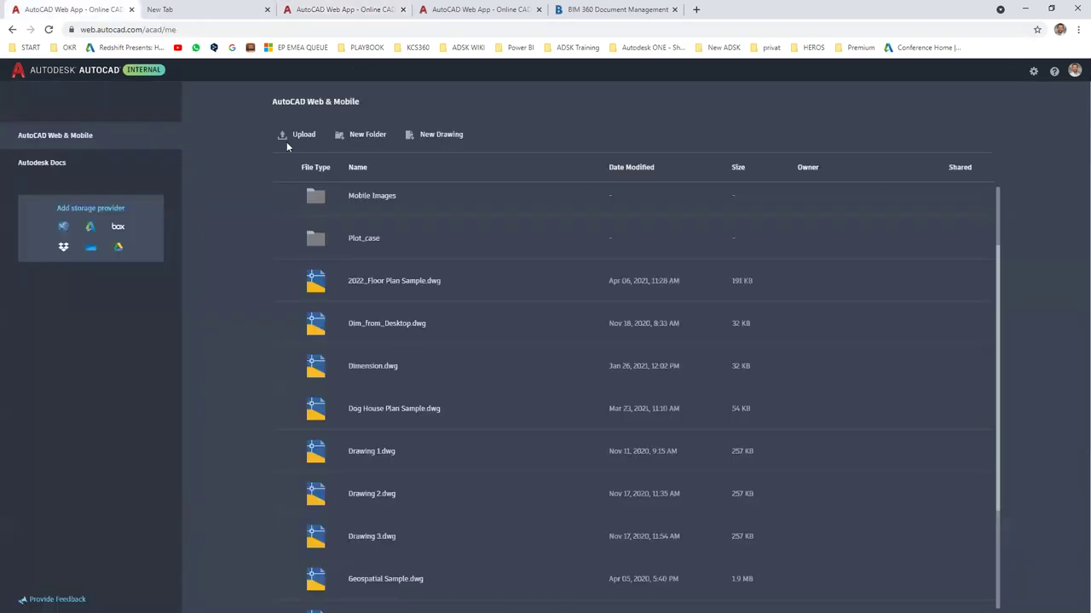
Create a new drawing named TEST from the acad_web_metric.dwt template
left_click(426, 133)
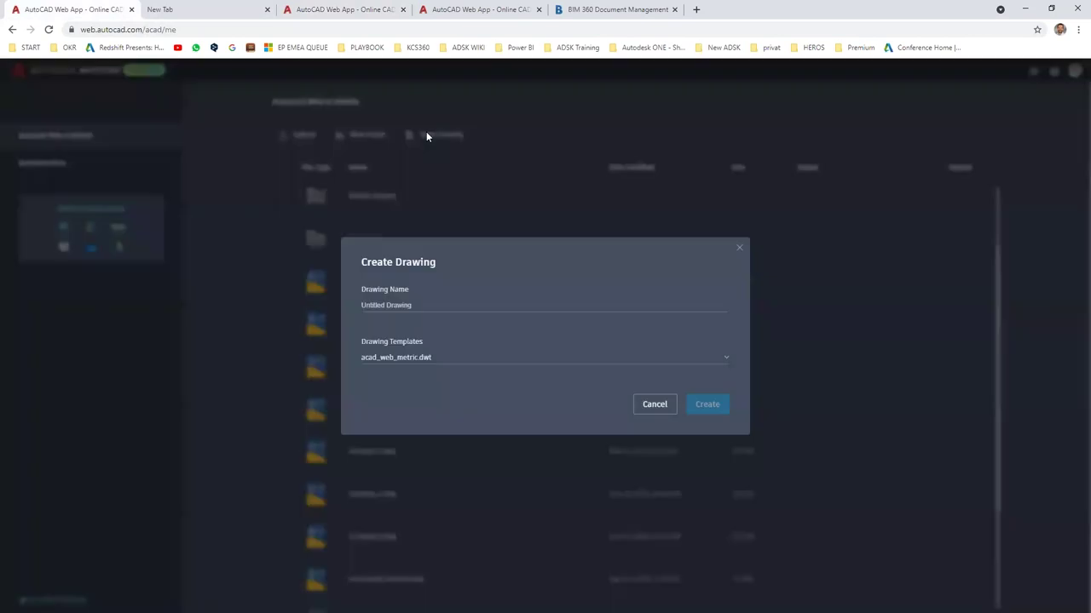
left_click(381, 304)
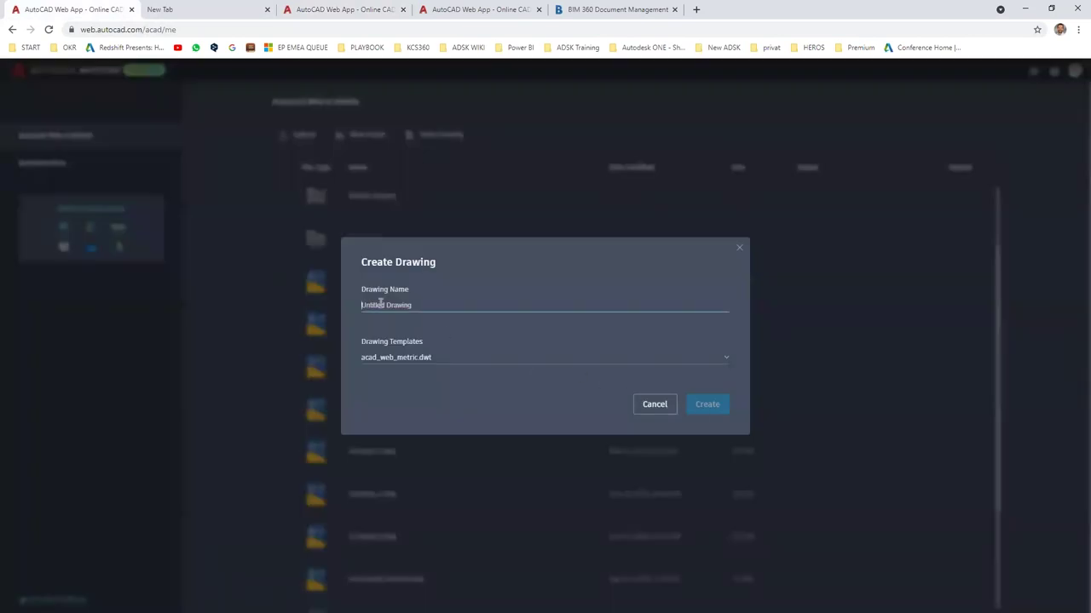
type("TEST")
left_click(708, 406)
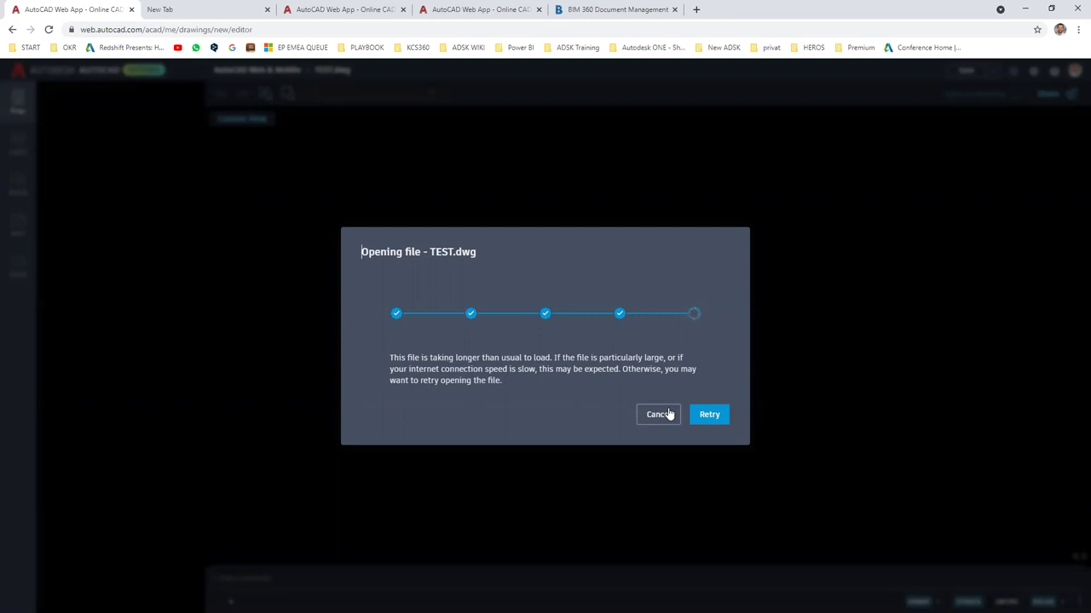
Switch to the editable 2022_Floor Plan Sample_trace2.dwg and make two window selections on its canvas
left_click(468, 10)
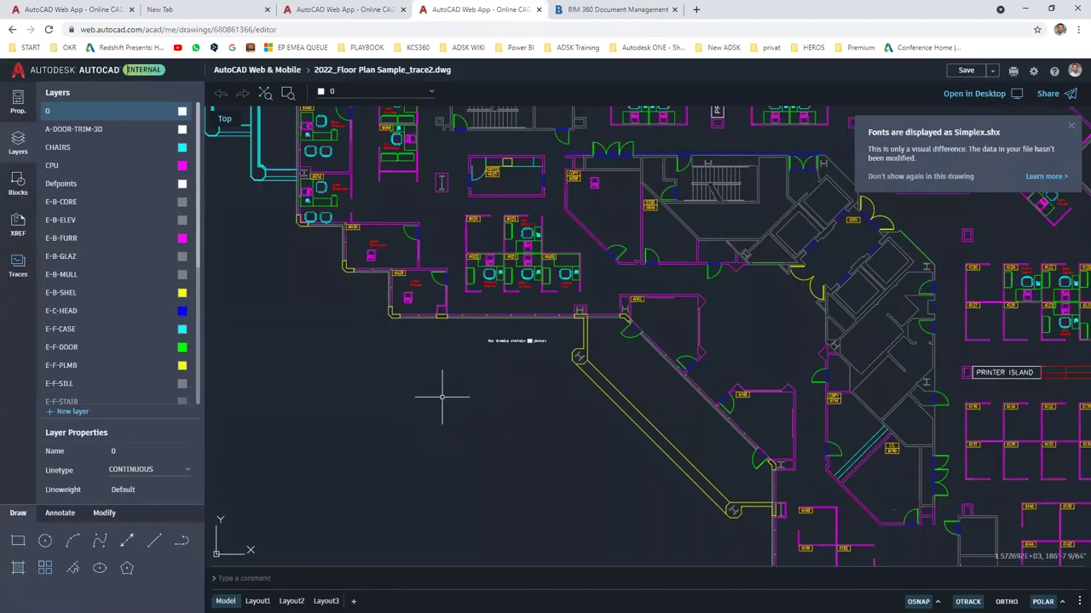
left_click(433, 430)
left_click(480, 446)
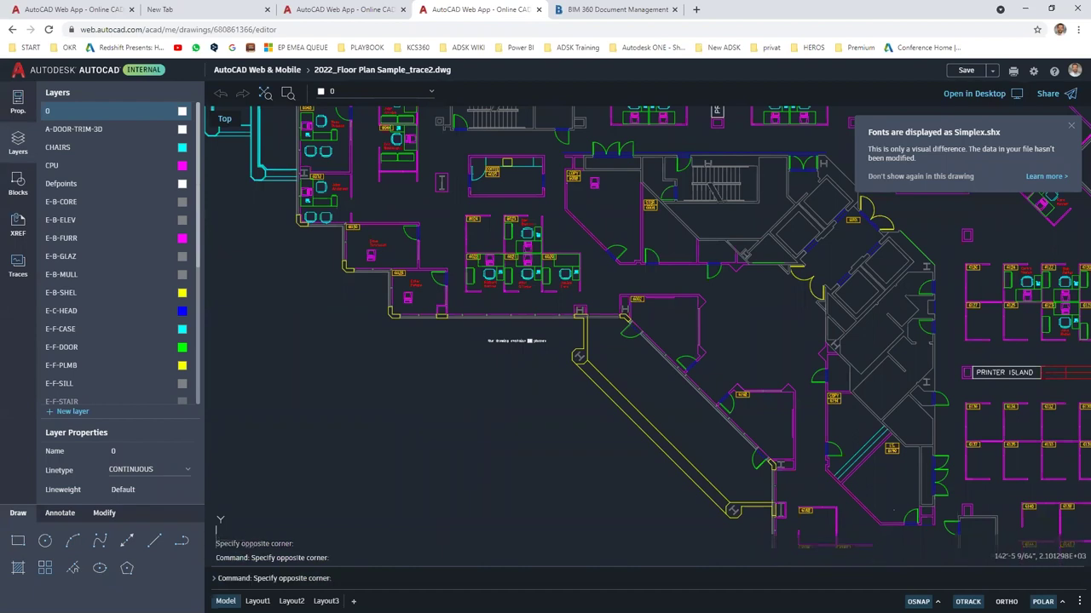
left_click(445, 401)
left_click(498, 425)
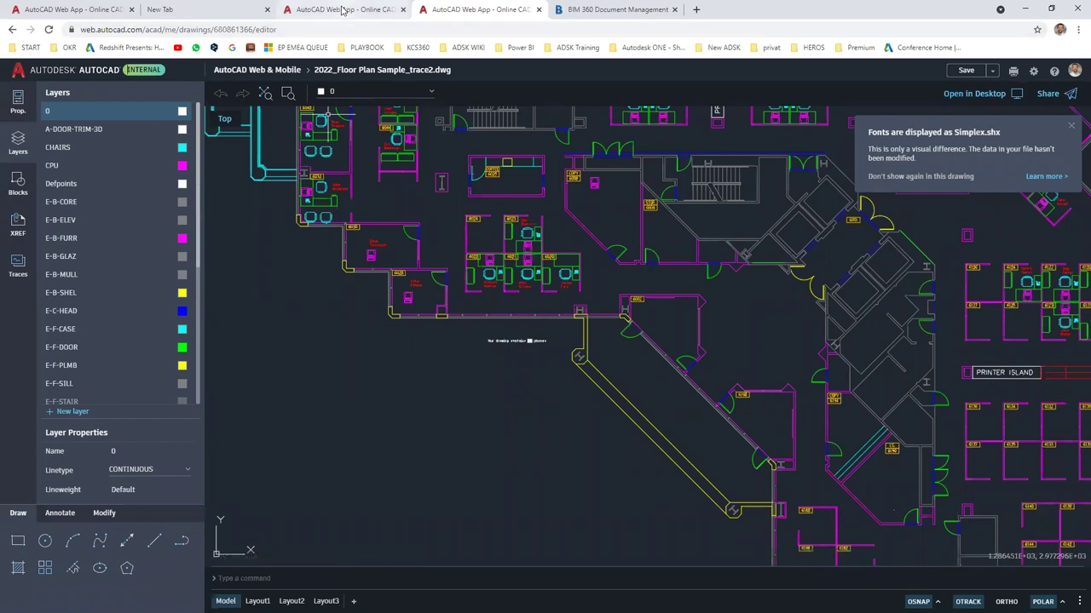
View the view-only plan's blocks, showing CHAIR7 used 66 times, then minimize the browser
left_click(341, 10)
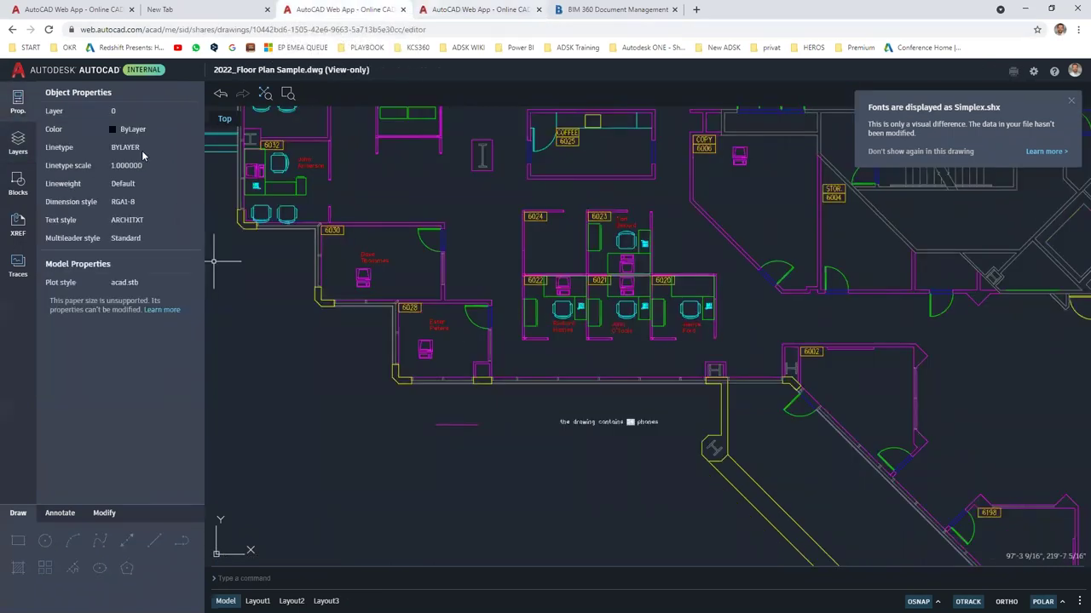
left_click(18, 181)
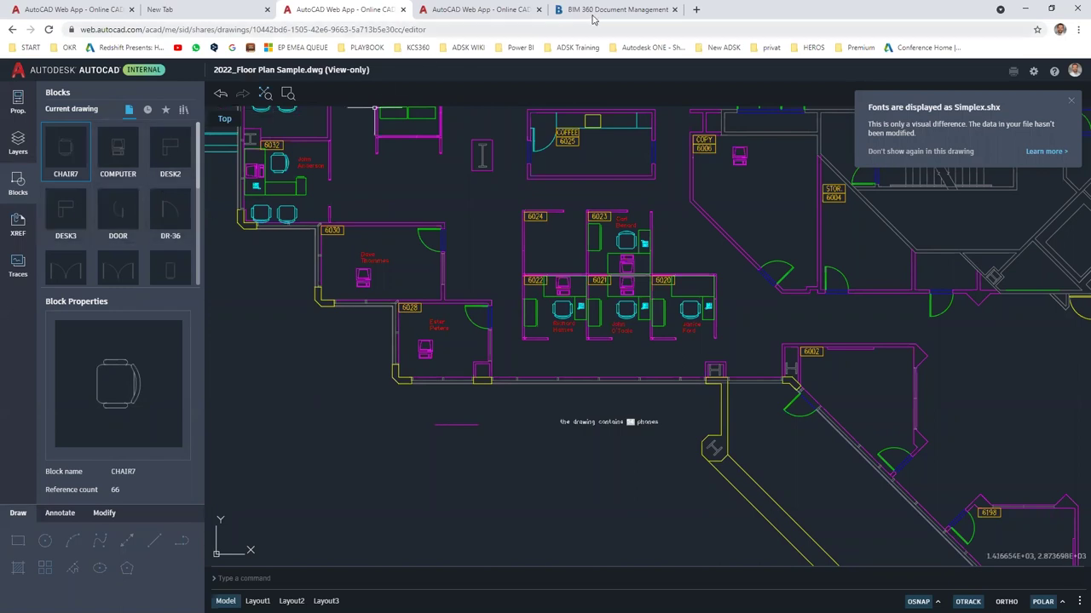
left_click(1023, 9)
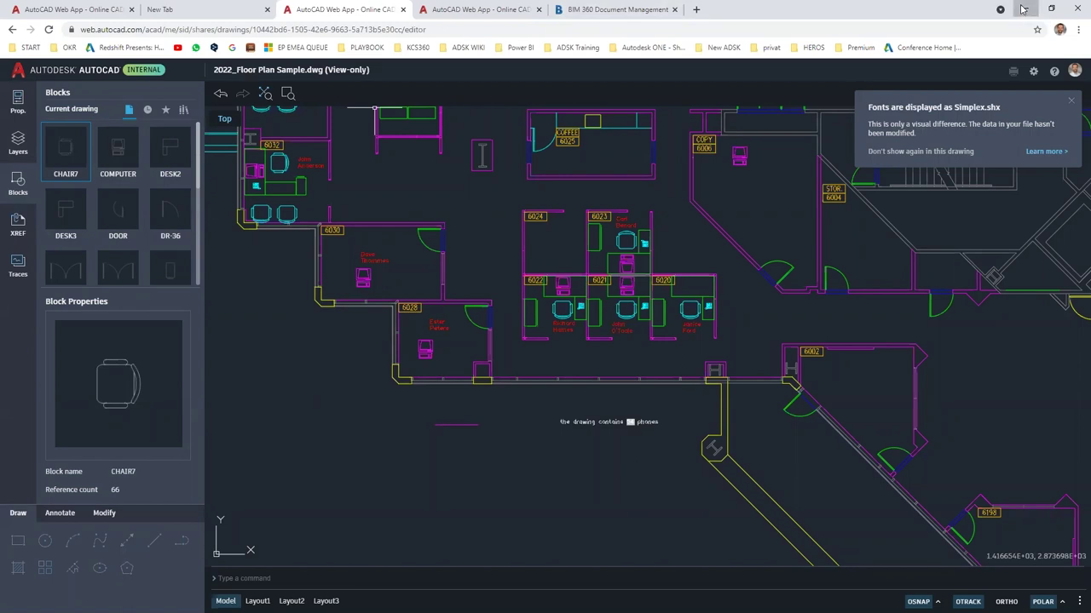